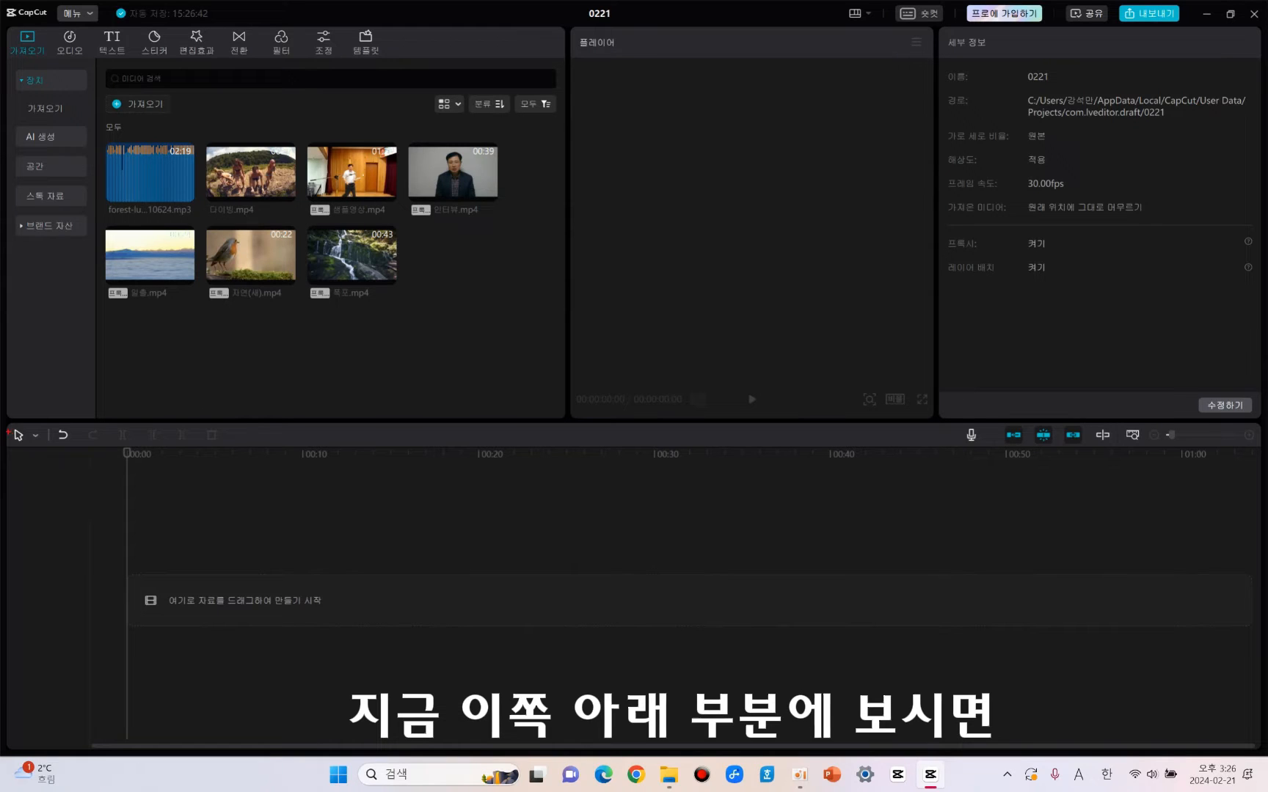
# Add the bird video 자연(새).mp4 from the media library to the timeline.
pyautogui.moveTo(7, 431); pyautogui.dragTo(66, 513)
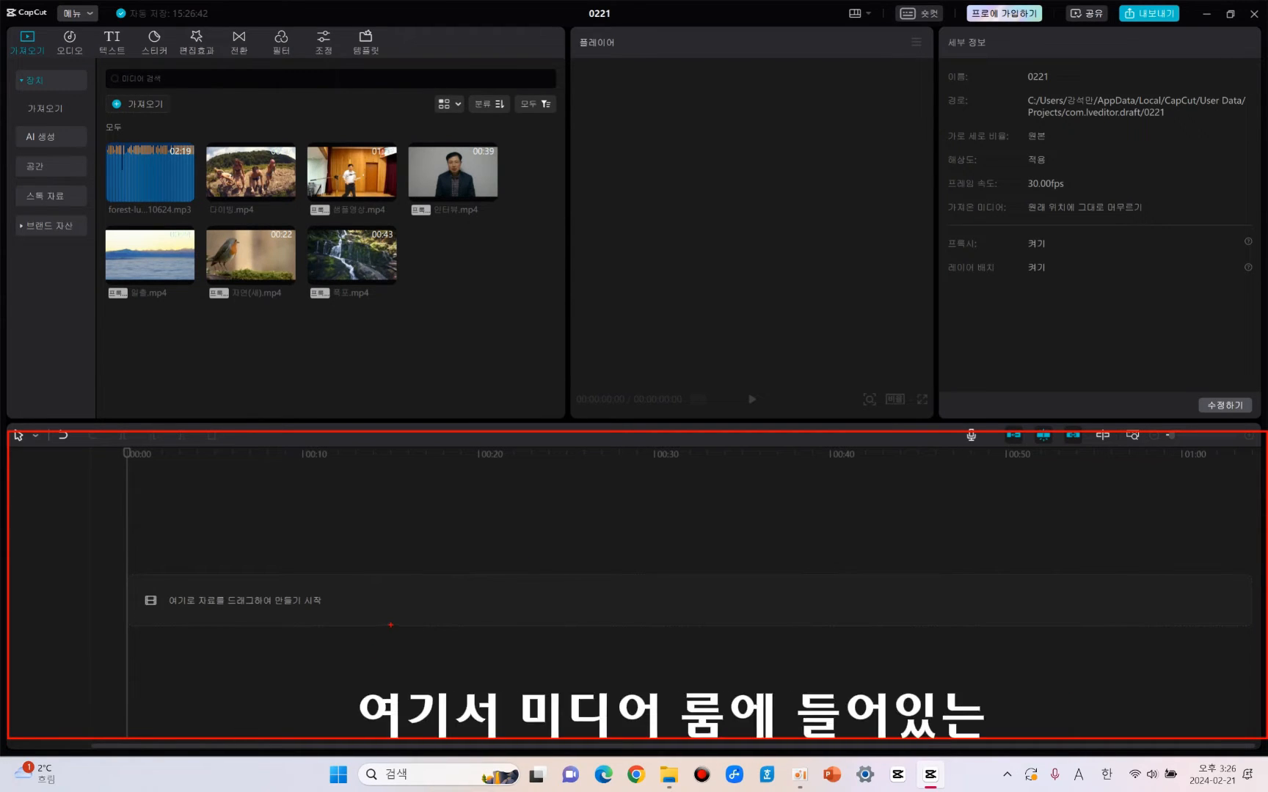
pyautogui.press('Escape')
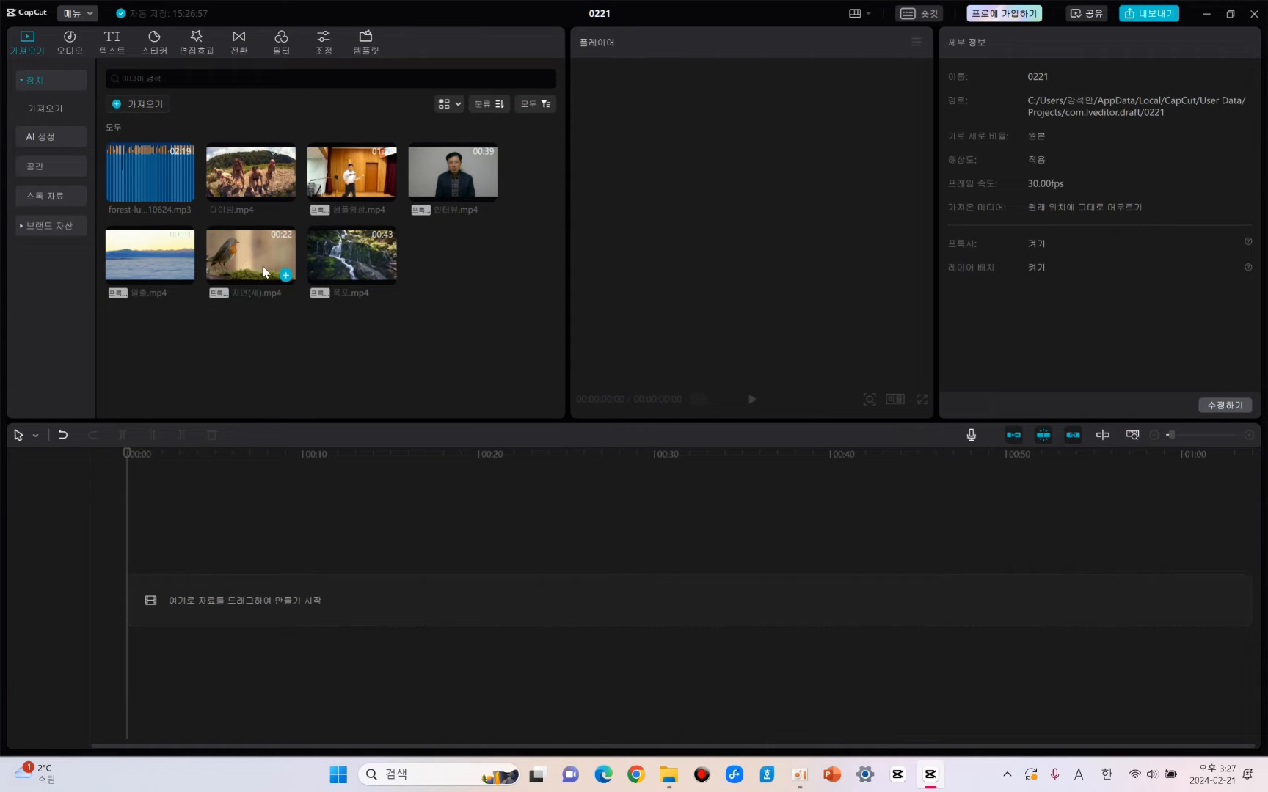
pyautogui.click(285, 276)
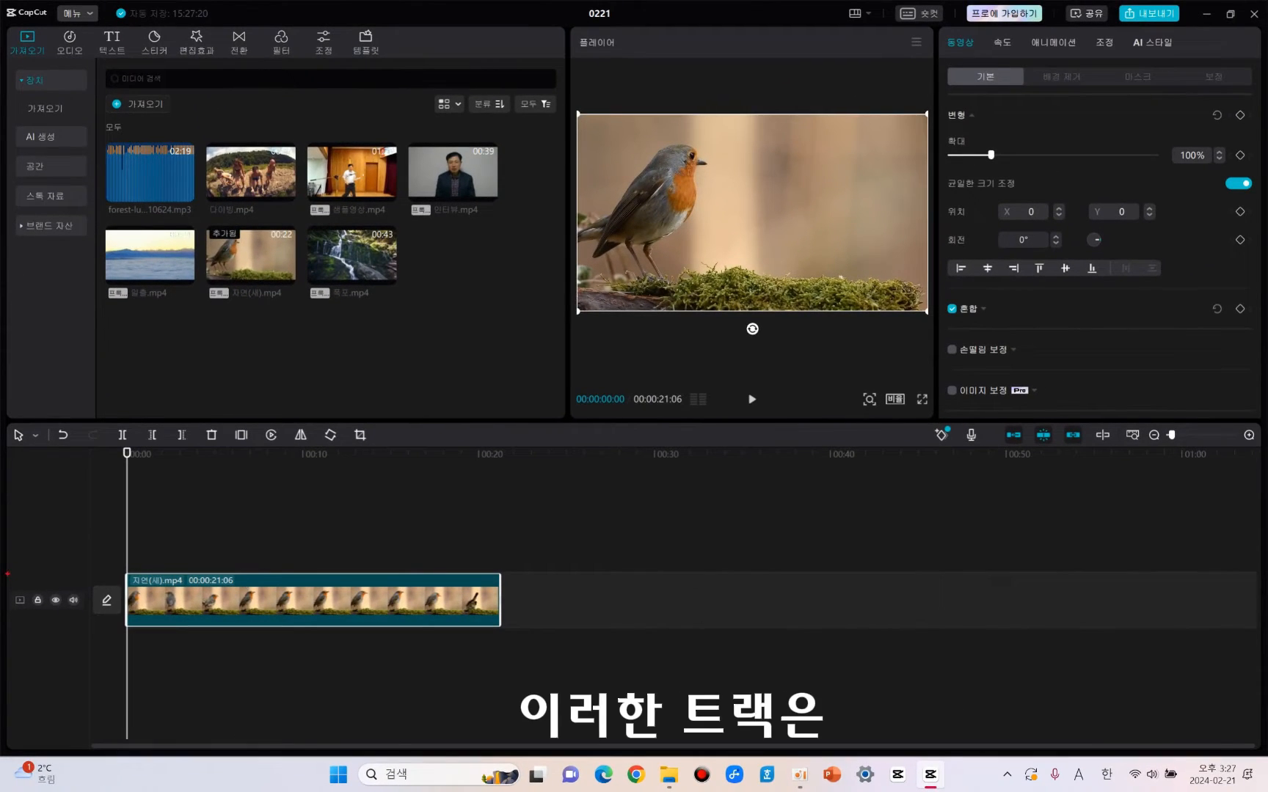
pyautogui.moveTo(10, 573); pyautogui.dragTo(1255, 632)
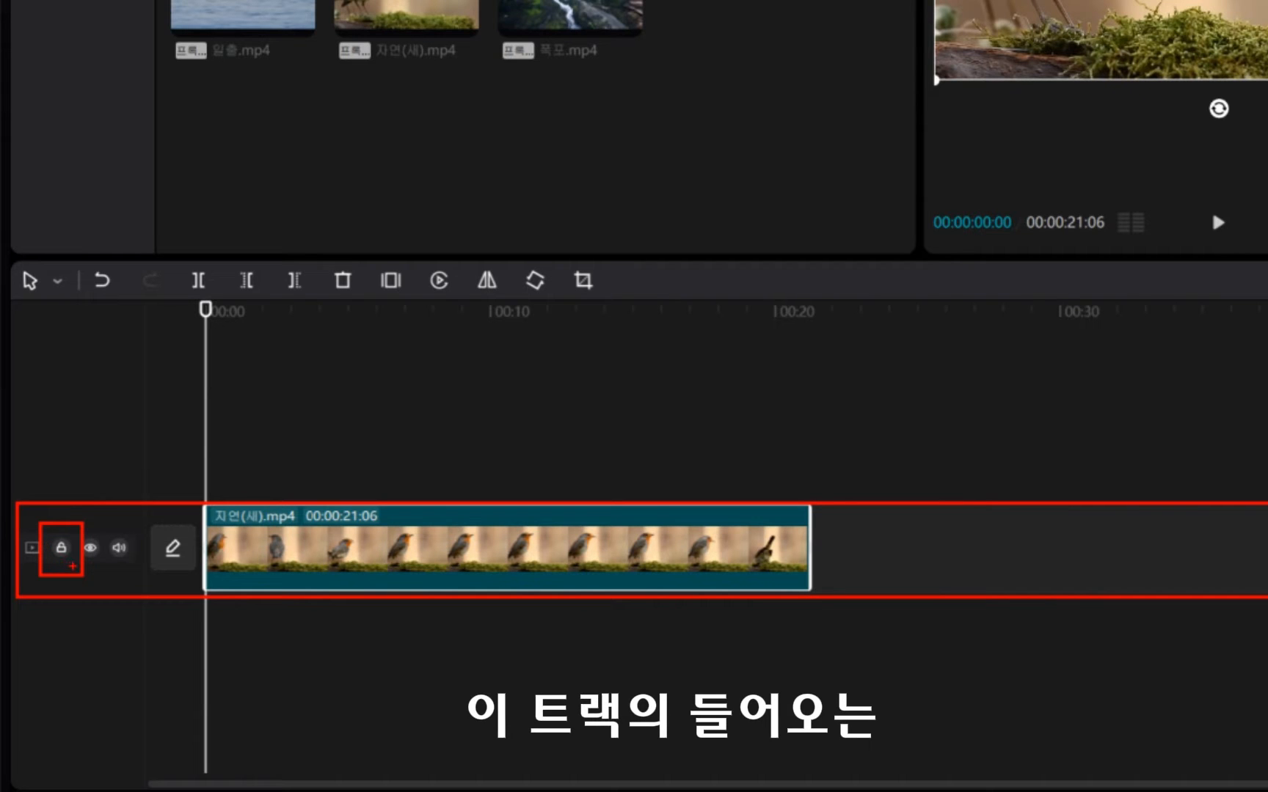
# Toggle the bird track's lock, visibility and mute on and back off, one after another.
pyautogui.click(61, 548)
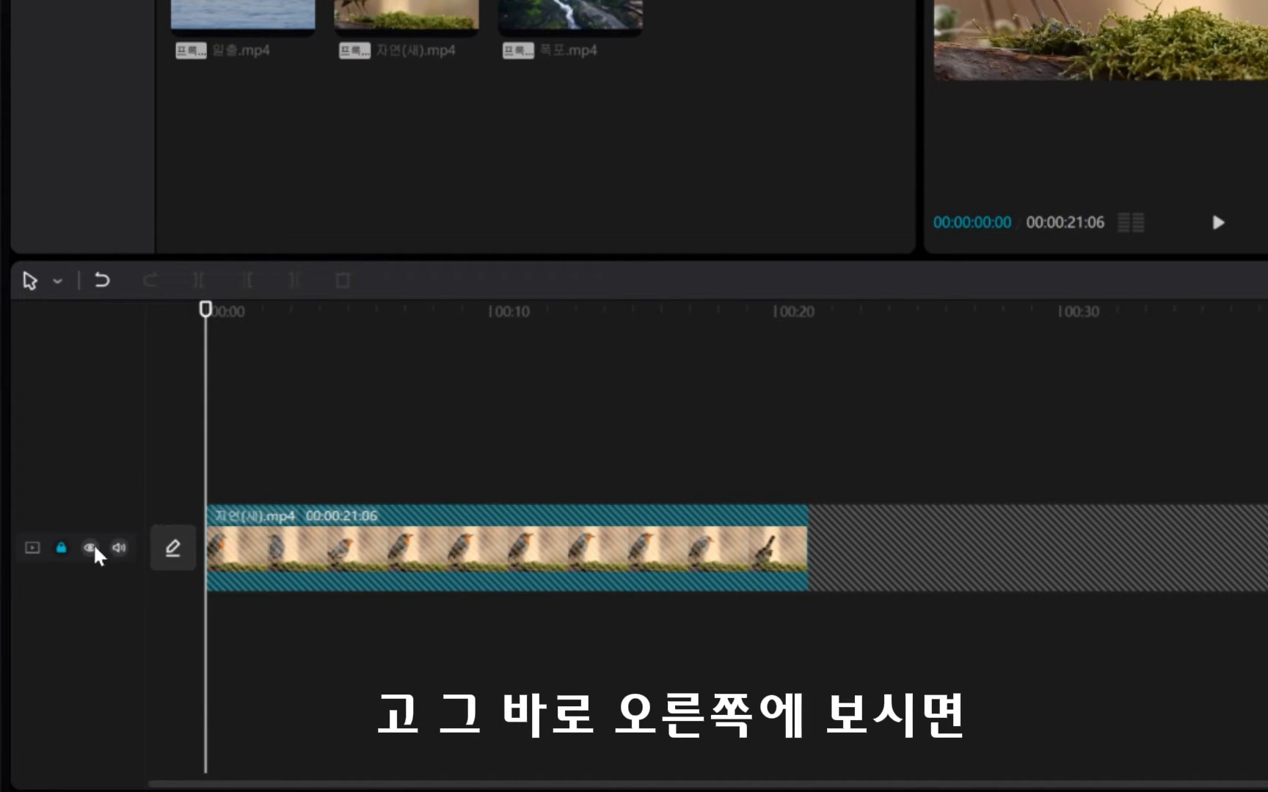
pyautogui.click(61, 547)
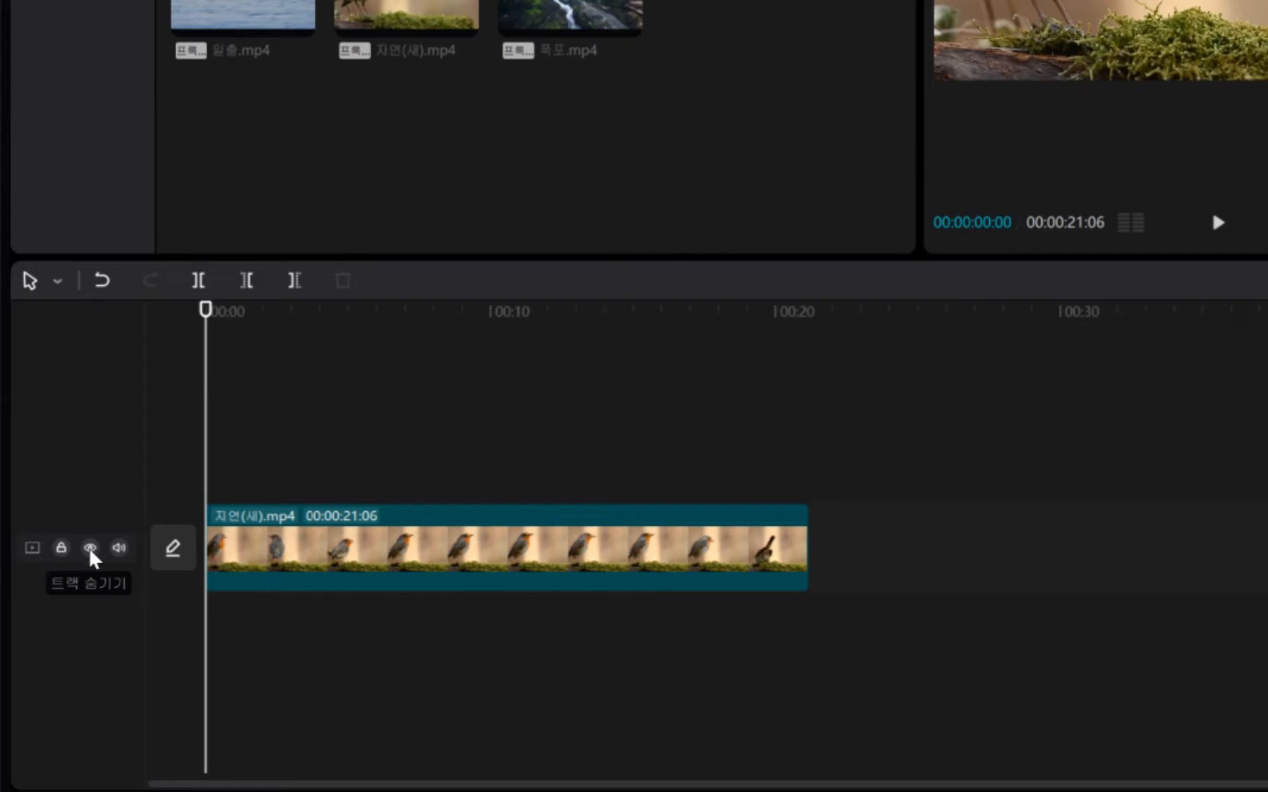
pyautogui.click(91, 550)
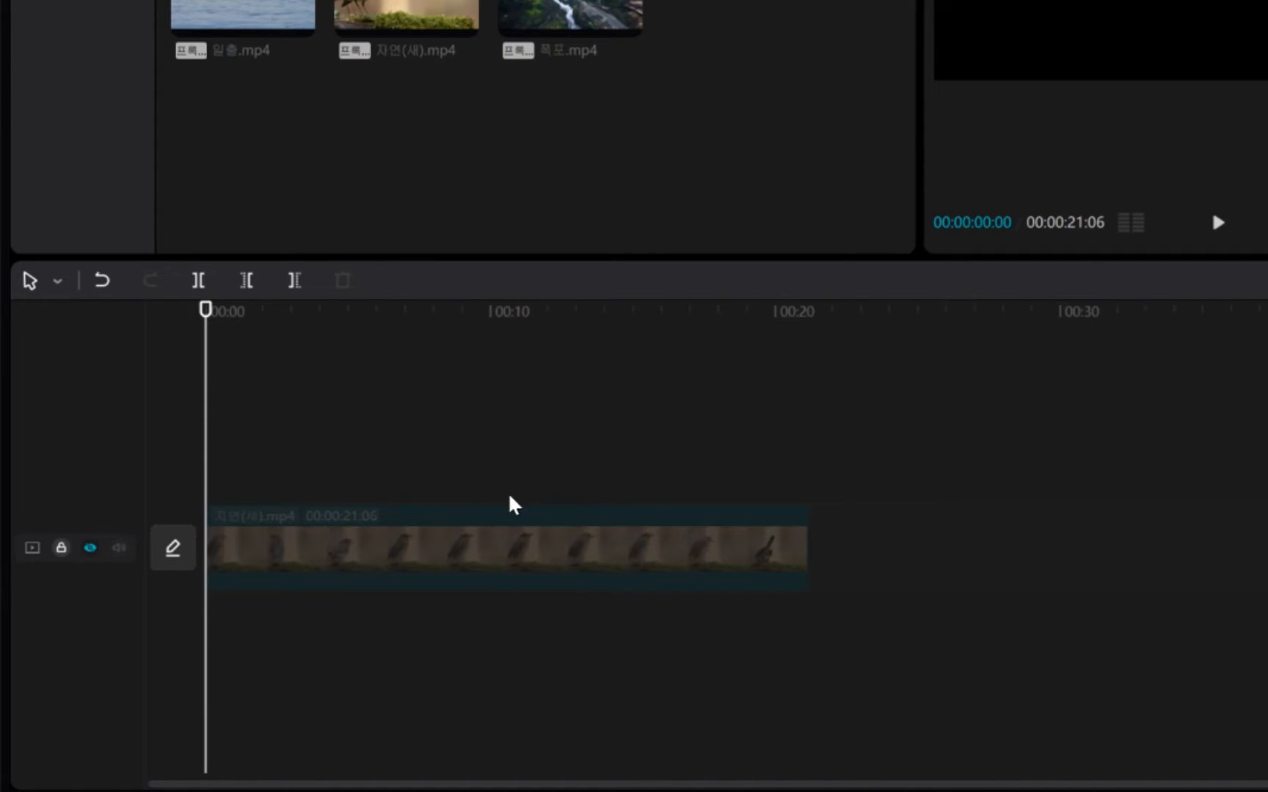
pyautogui.click(90, 548)
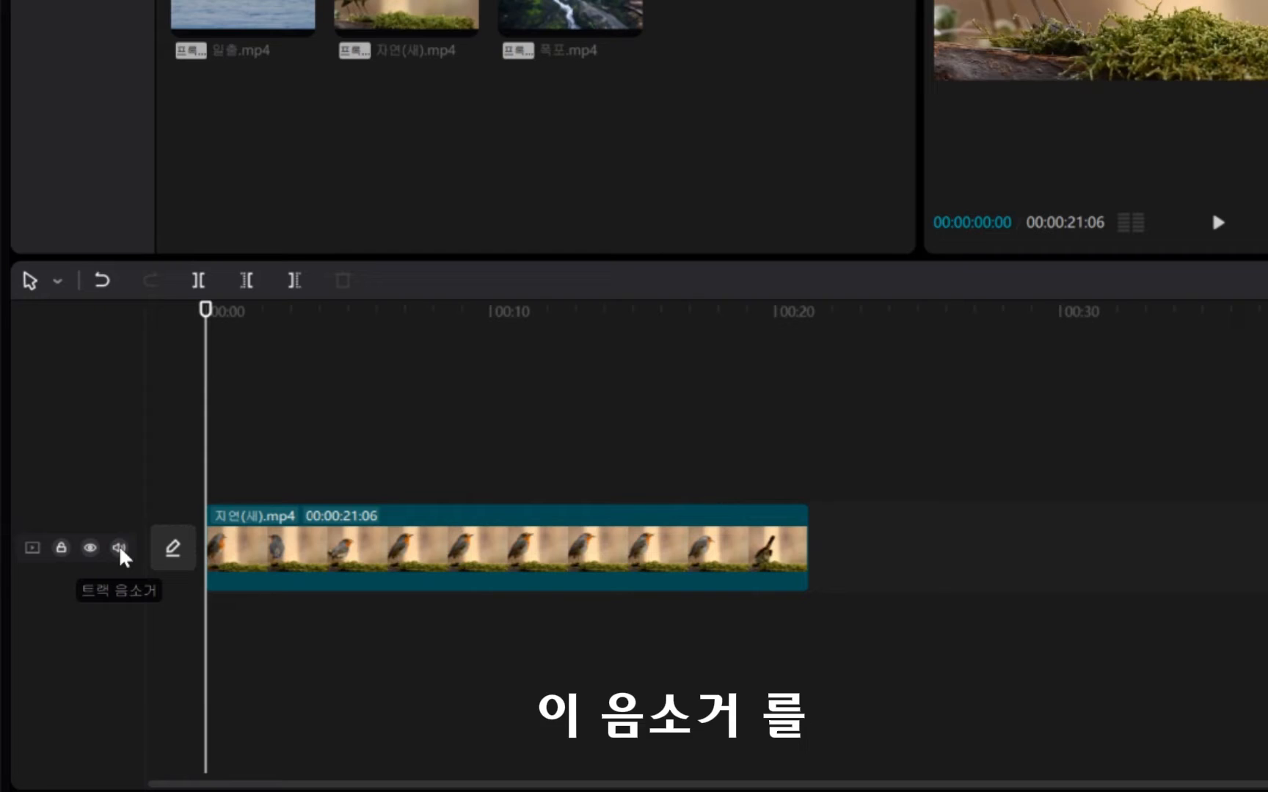
pyautogui.click(120, 549)
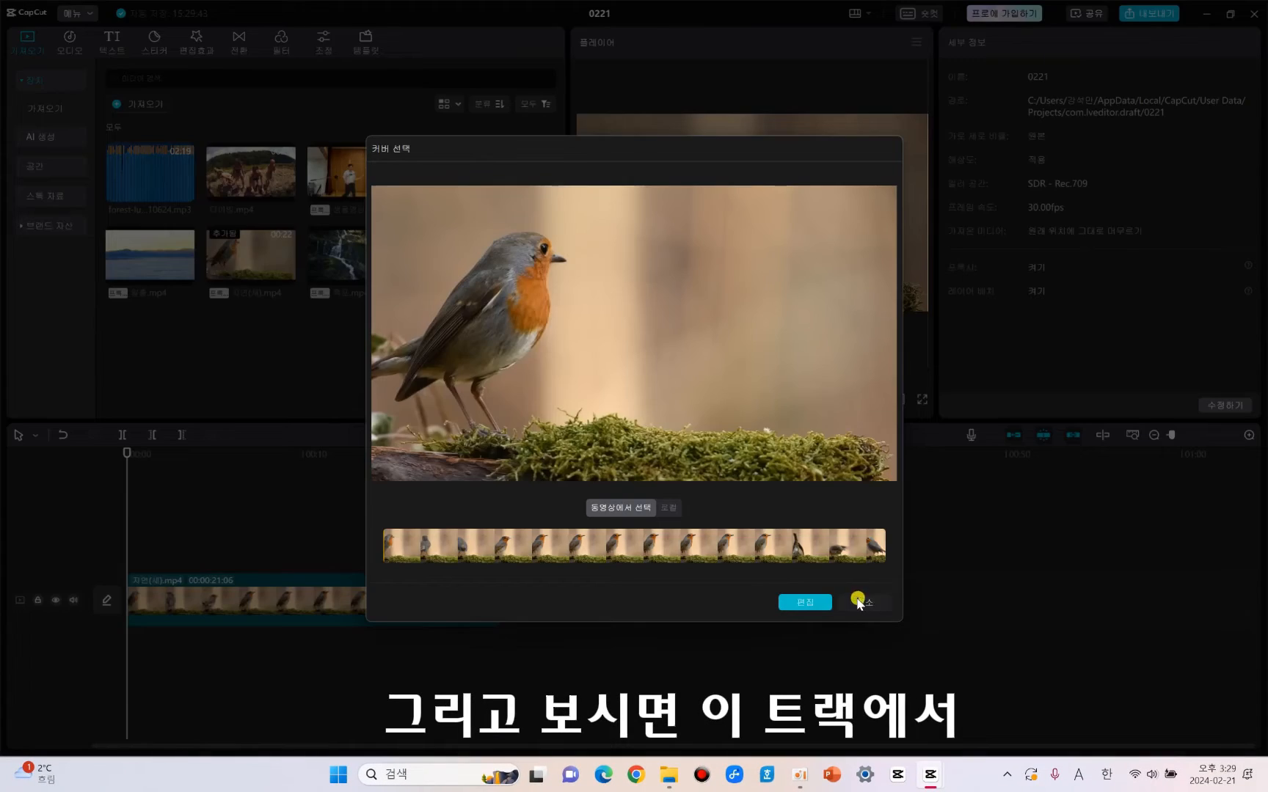
pyautogui.click(859, 603)
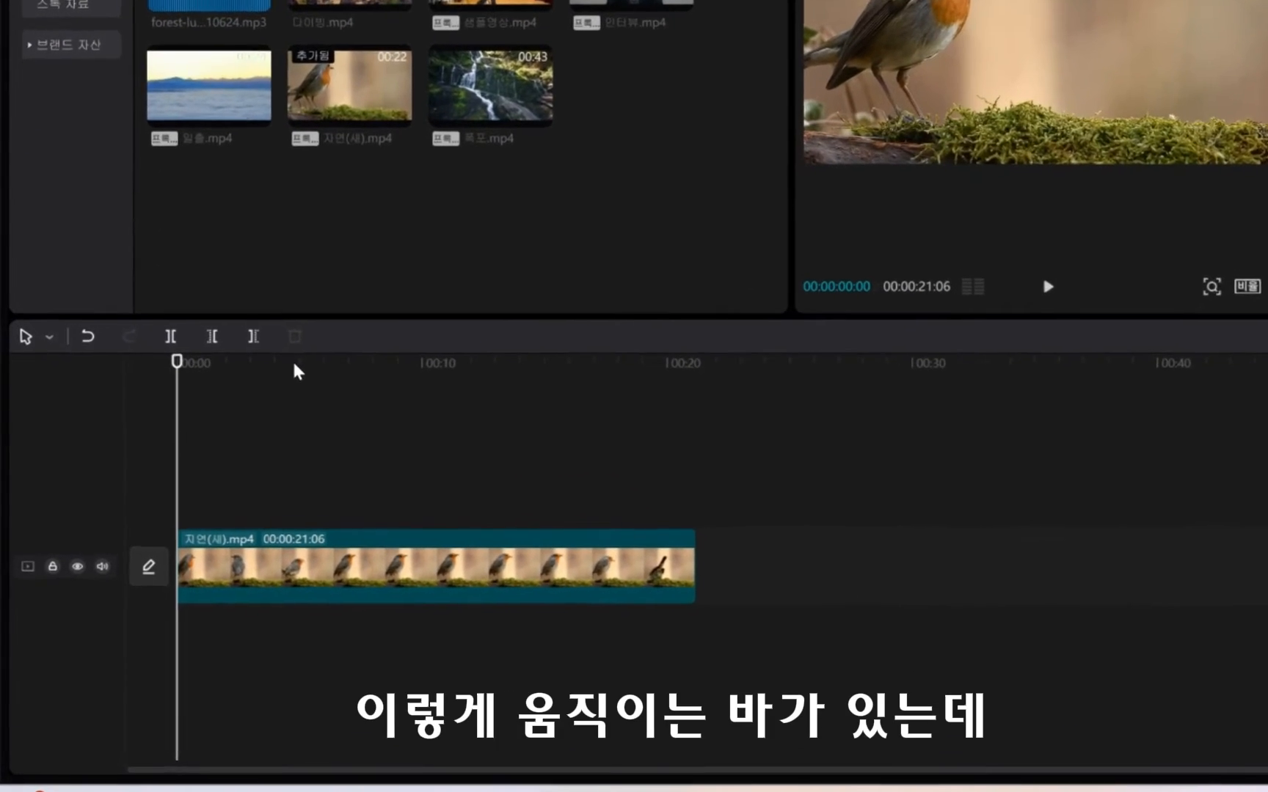
# Scrub the playhead to about 00:00:12:10 and back to about 00:00:00:27, and play the bird clip from there.
pyautogui.click(211, 458)
pyautogui.moveTo(388, 339); pyautogui.dragTo(535, 328)
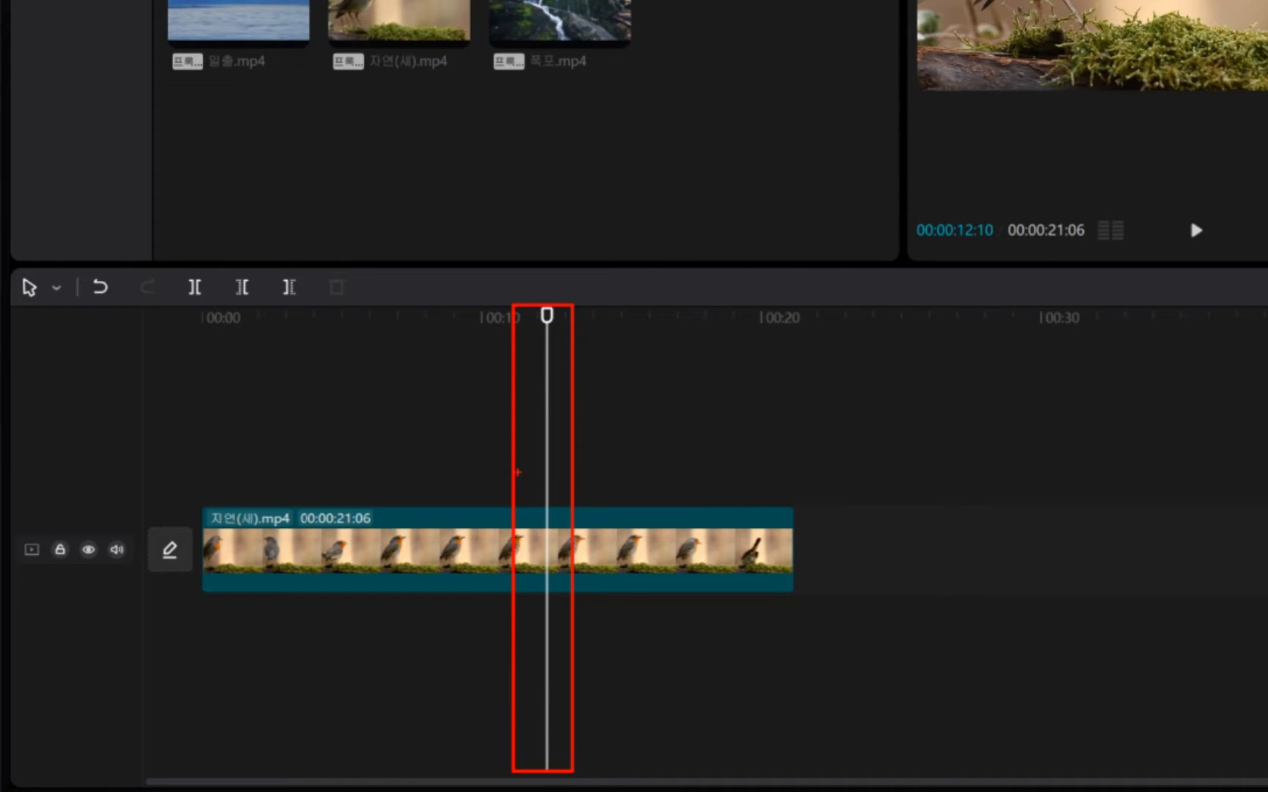
pyautogui.moveTo(547, 359); pyautogui.dragTo(227, 402)
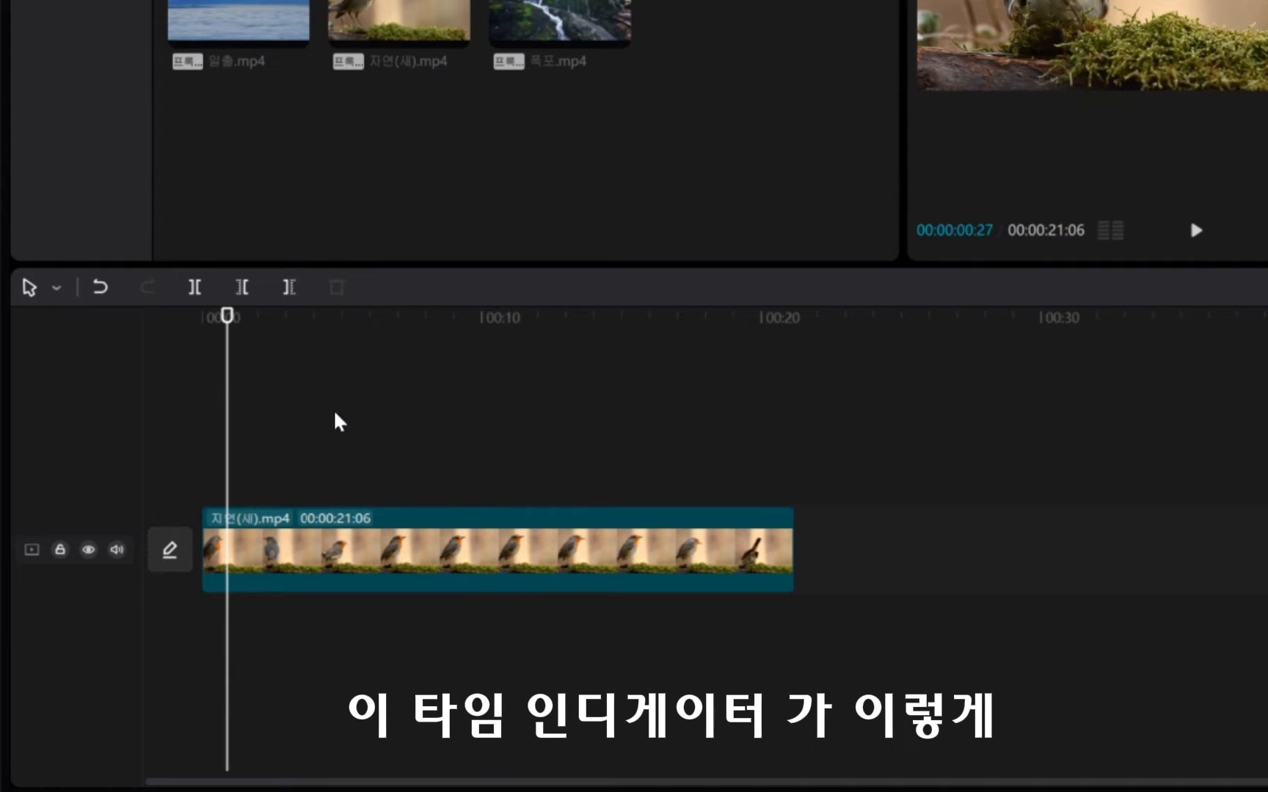
pyautogui.click(1196, 232)
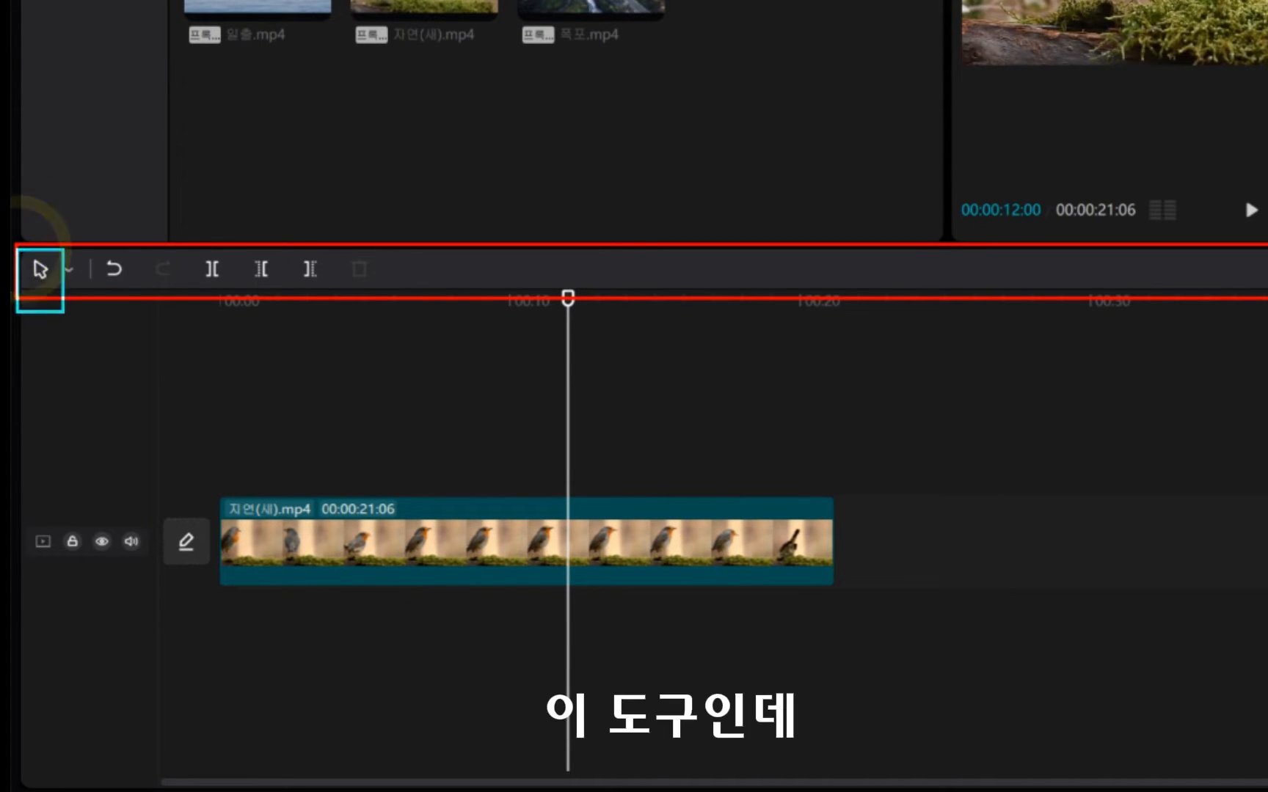
# Select the bird clip with the Selection tool and reposition the playhead at several points, ending at about 00:00:14:06 with the clip deselected.
pyautogui.click(64, 271)
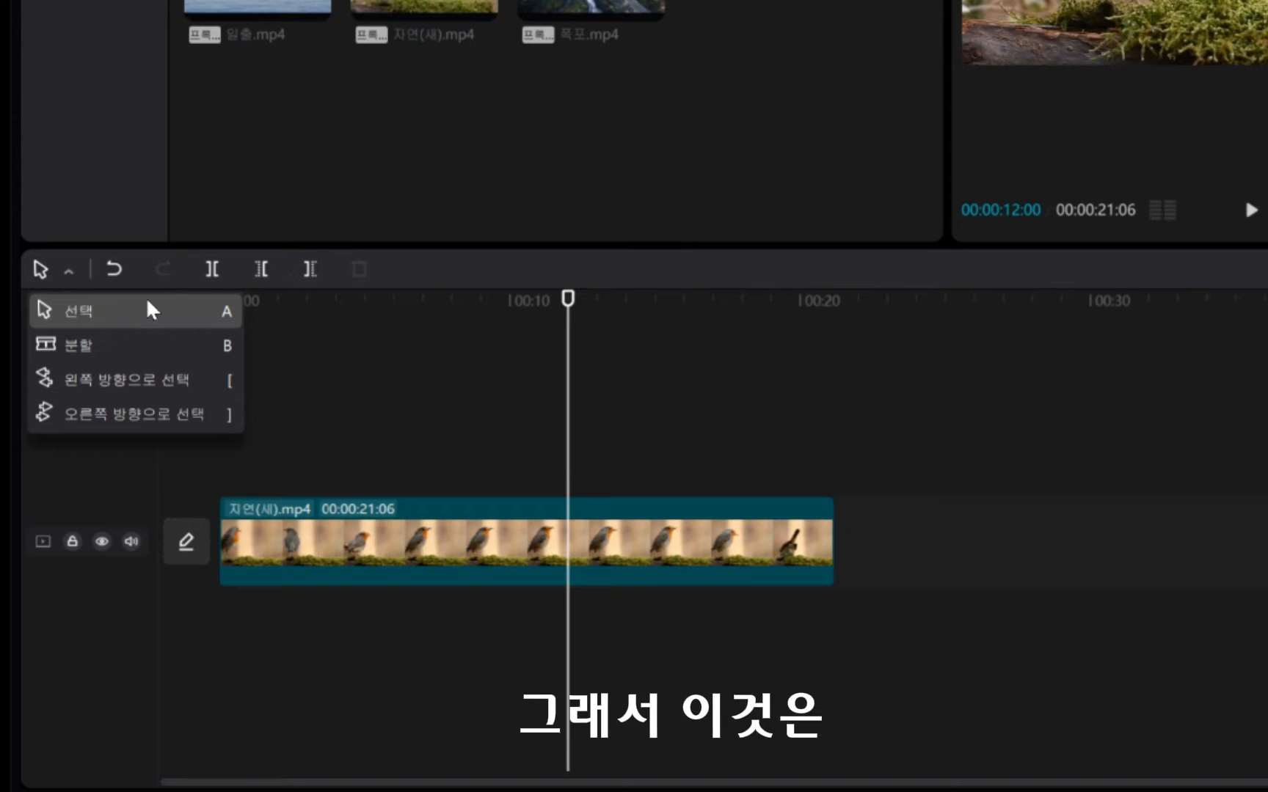
pyautogui.click(406, 548)
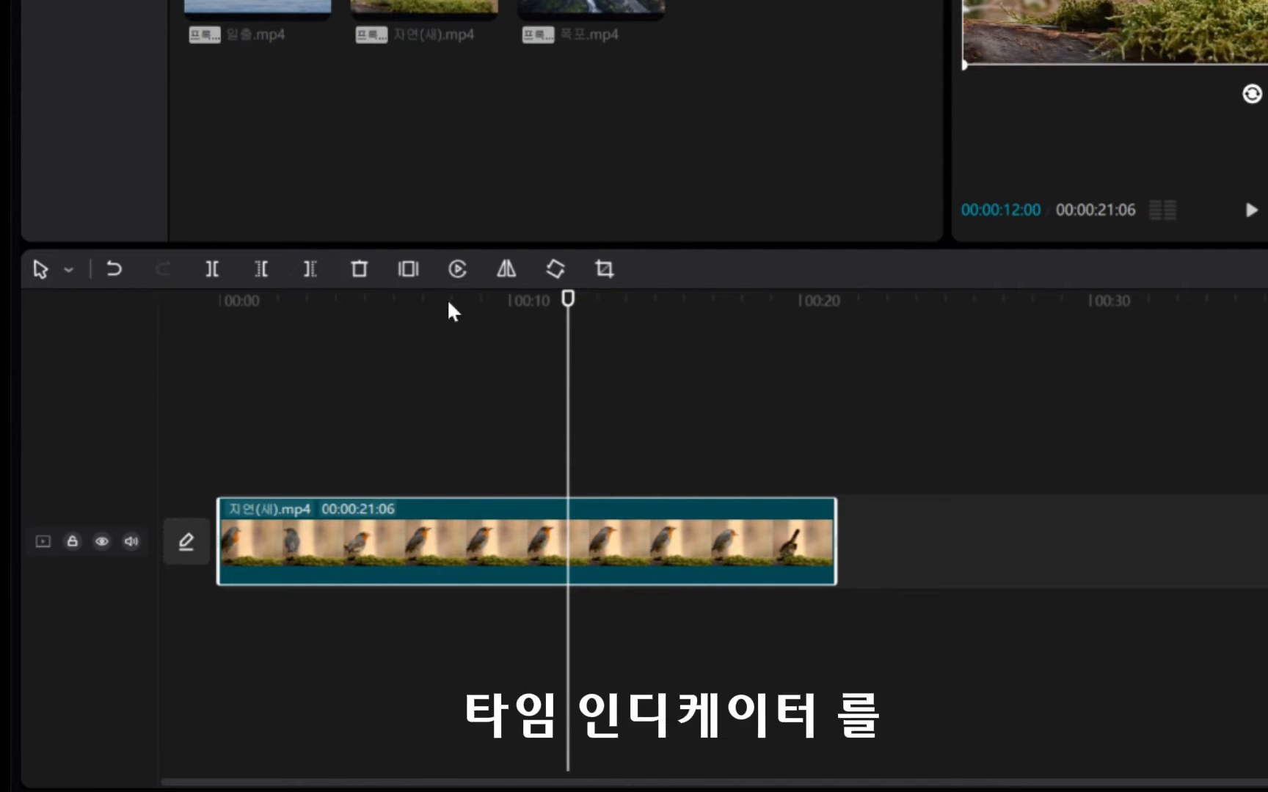
pyautogui.click(414, 301)
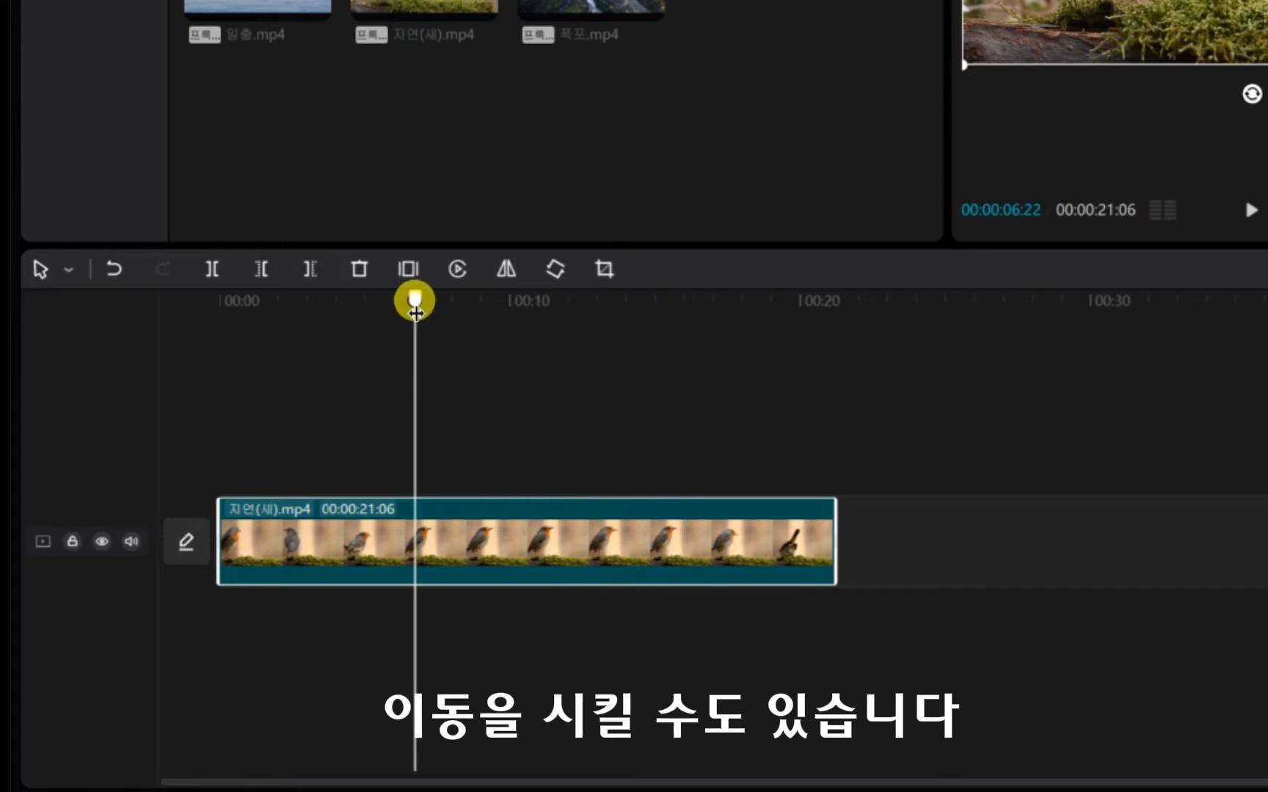
pyautogui.click(298, 301)
pyautogui.click(535, 301)
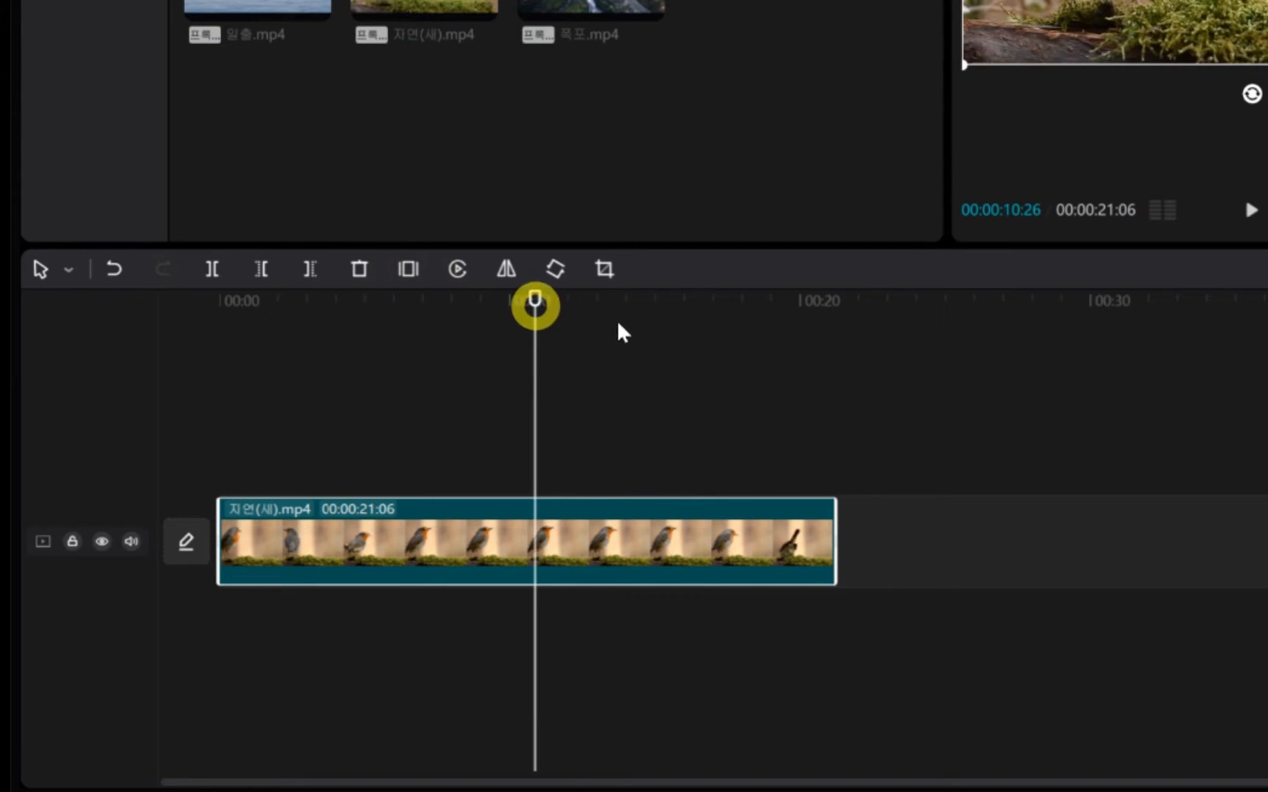
pyautogui.click(633, 327)
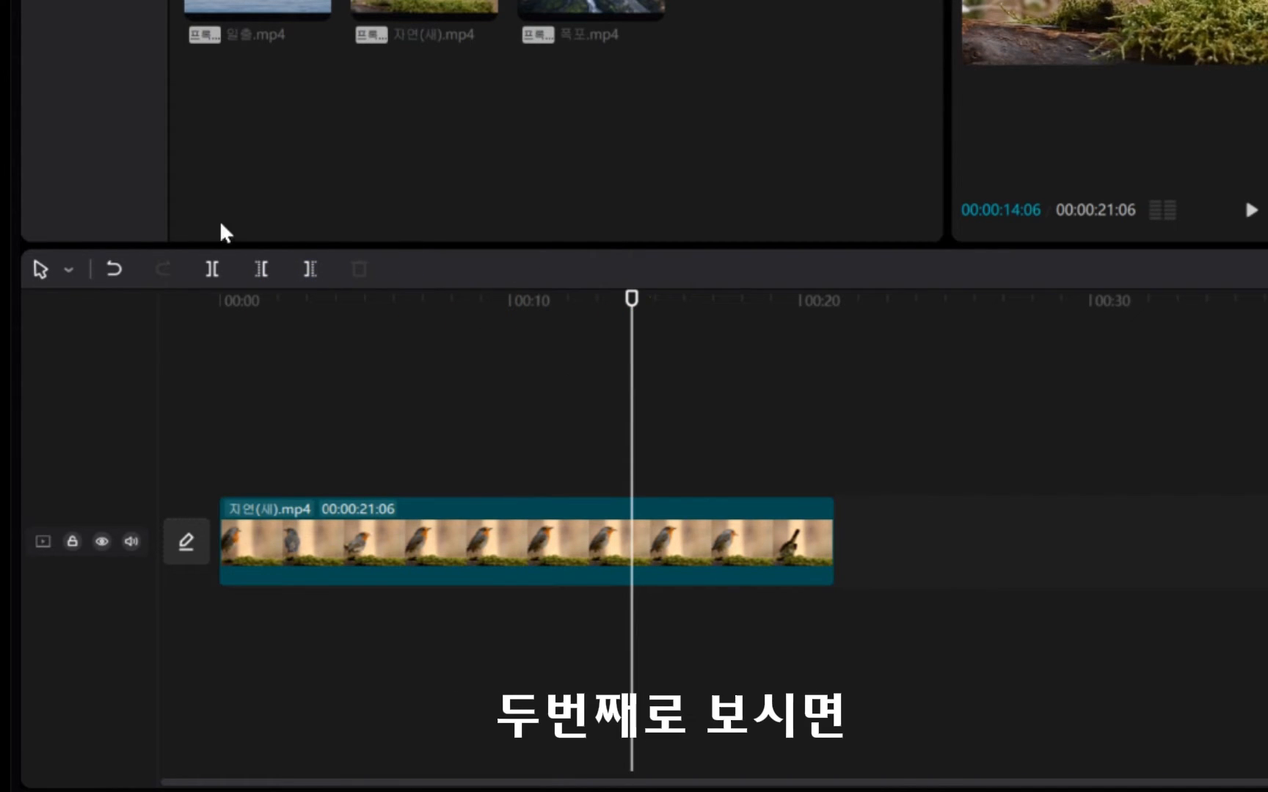
# Split the bird clip at about 00:00:12:07 using the Split (분할) tool.
pyautogui.click(67, 273)
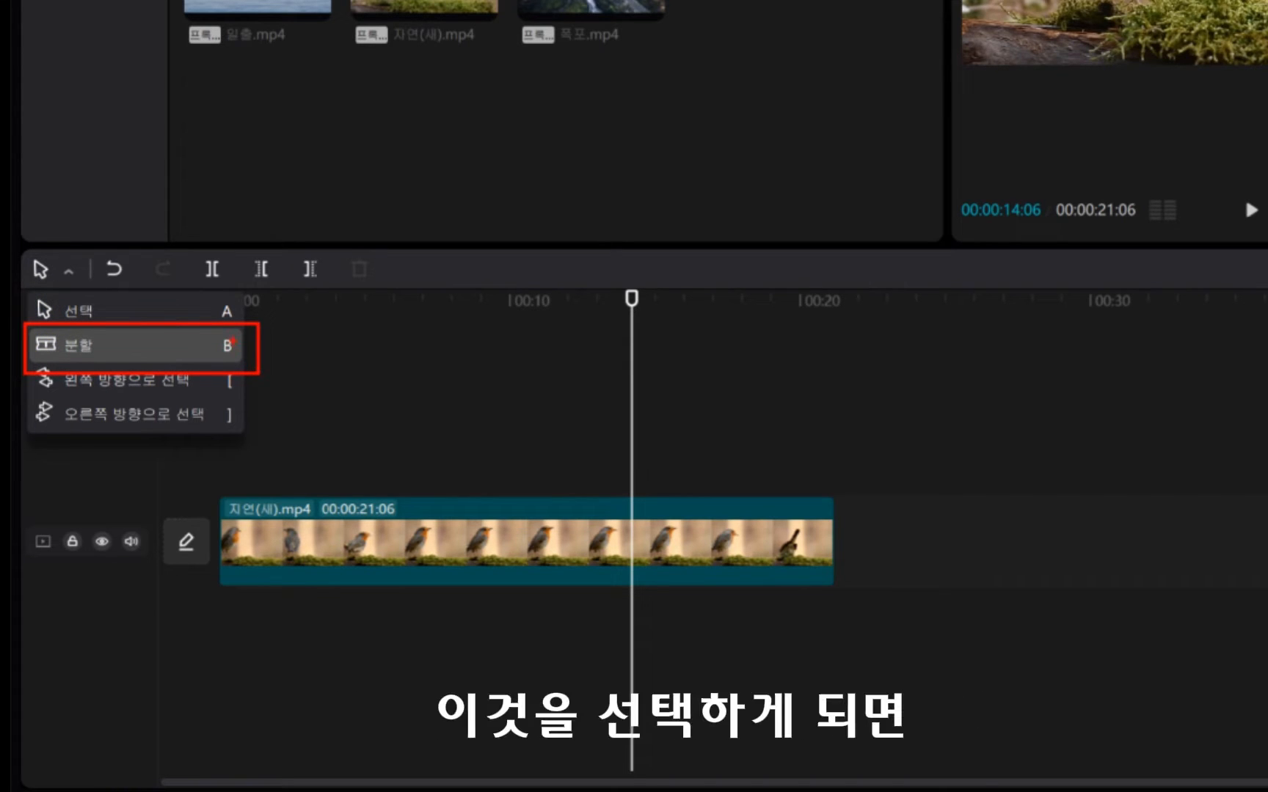
pyautogui.click(188, 339)
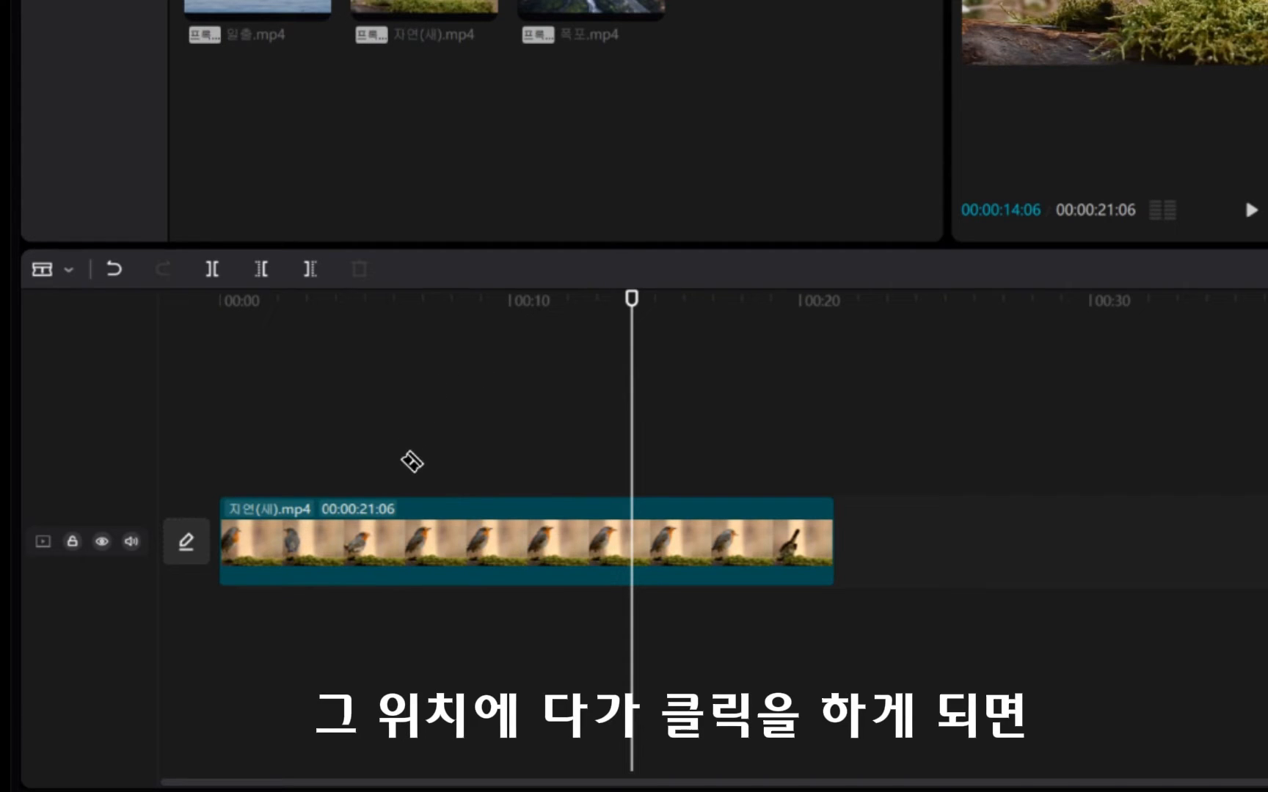
pyautogui.click(411, 417)
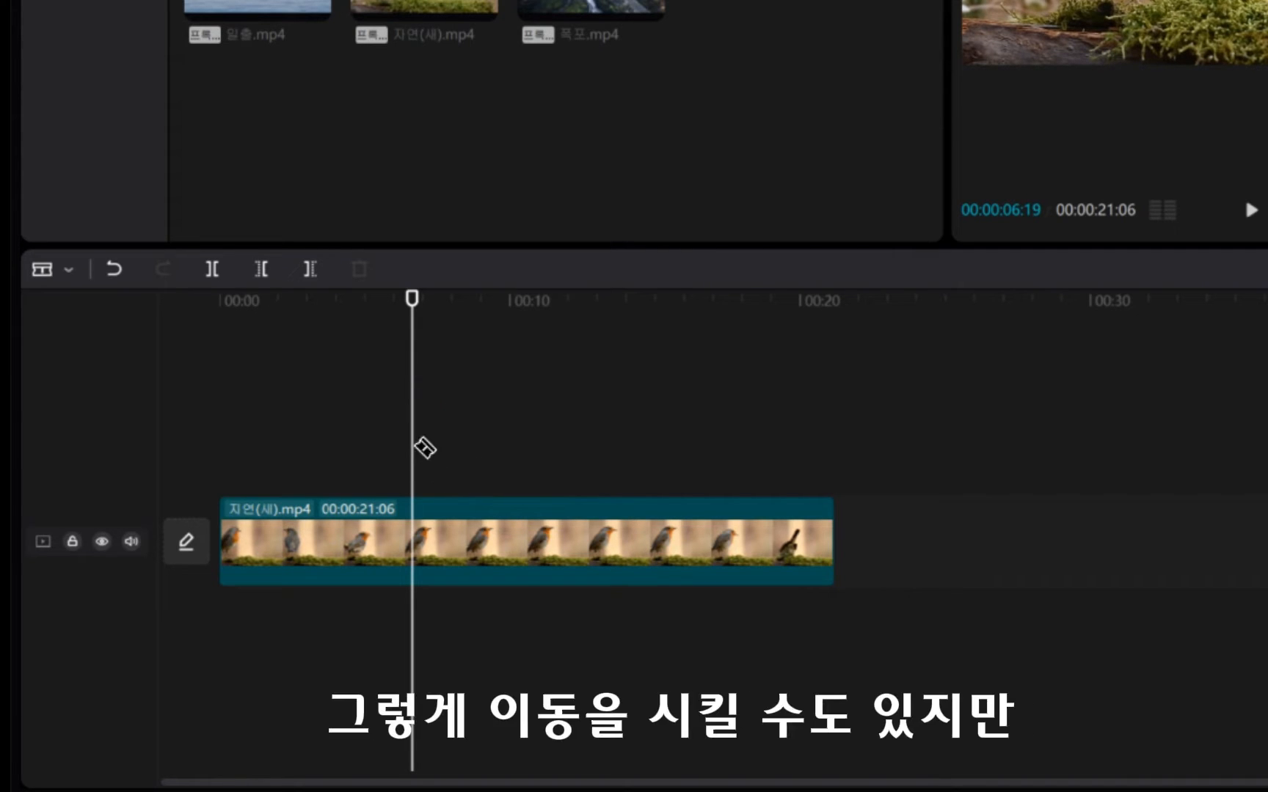
pyautogui.click(272, 328)
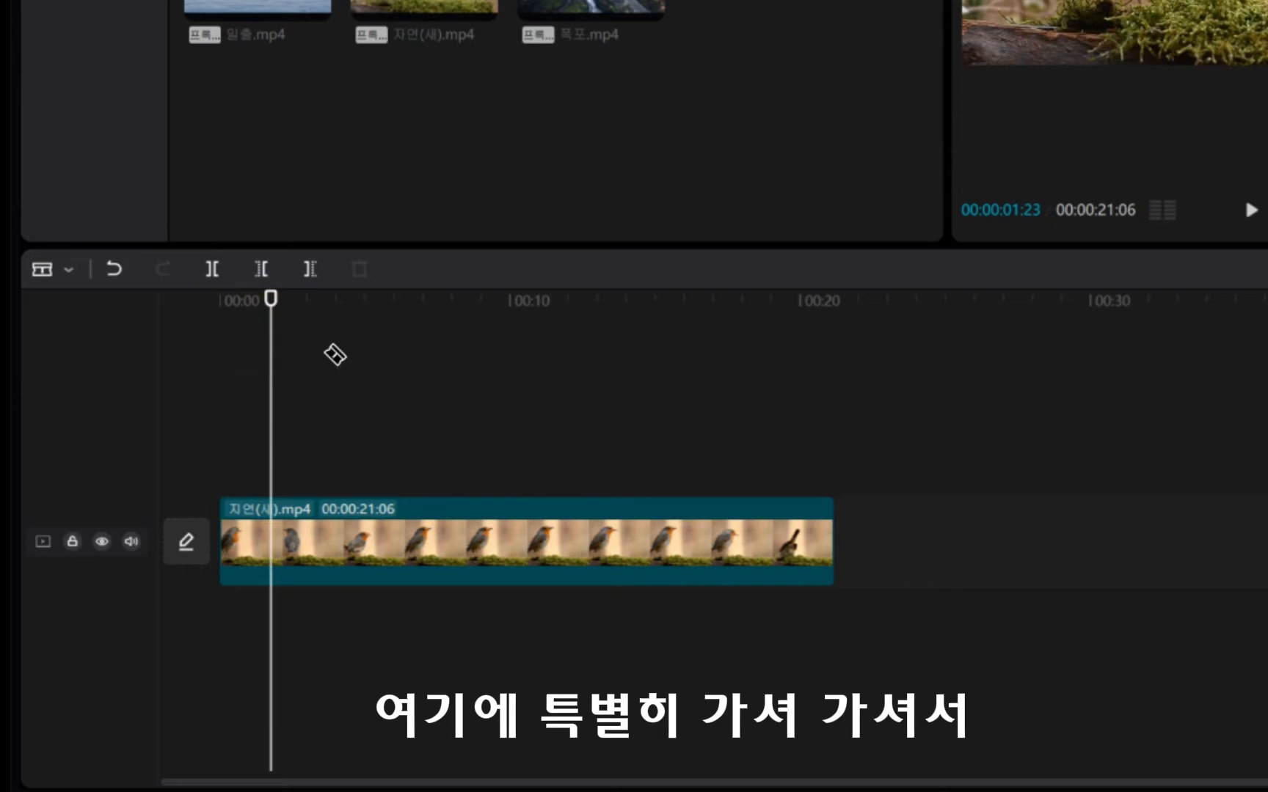
pyautogui.click(576, 530)
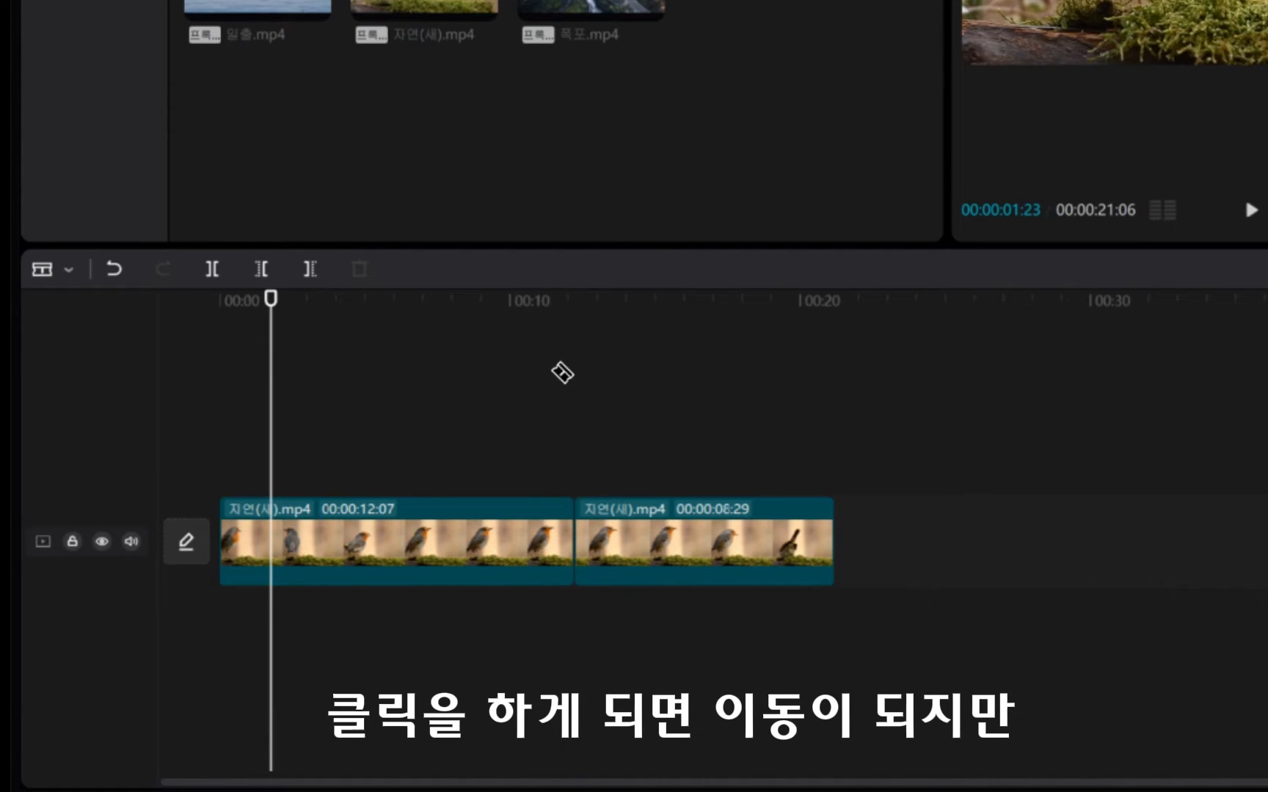
# Move the playhead to about 00:00:06:23 and split the first clip segment at about 00:00:09:09.
pyautogui.click(670, 350)
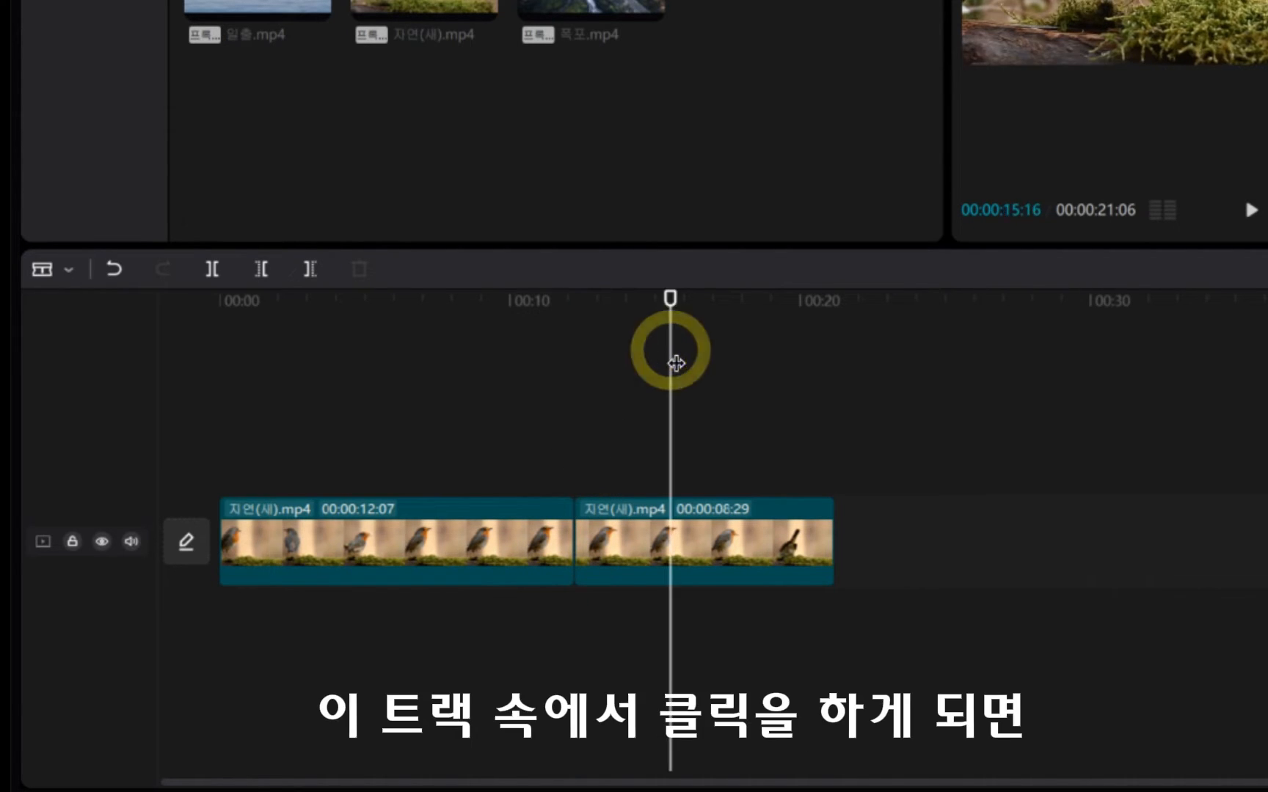
pyautogui.click(416, 352)
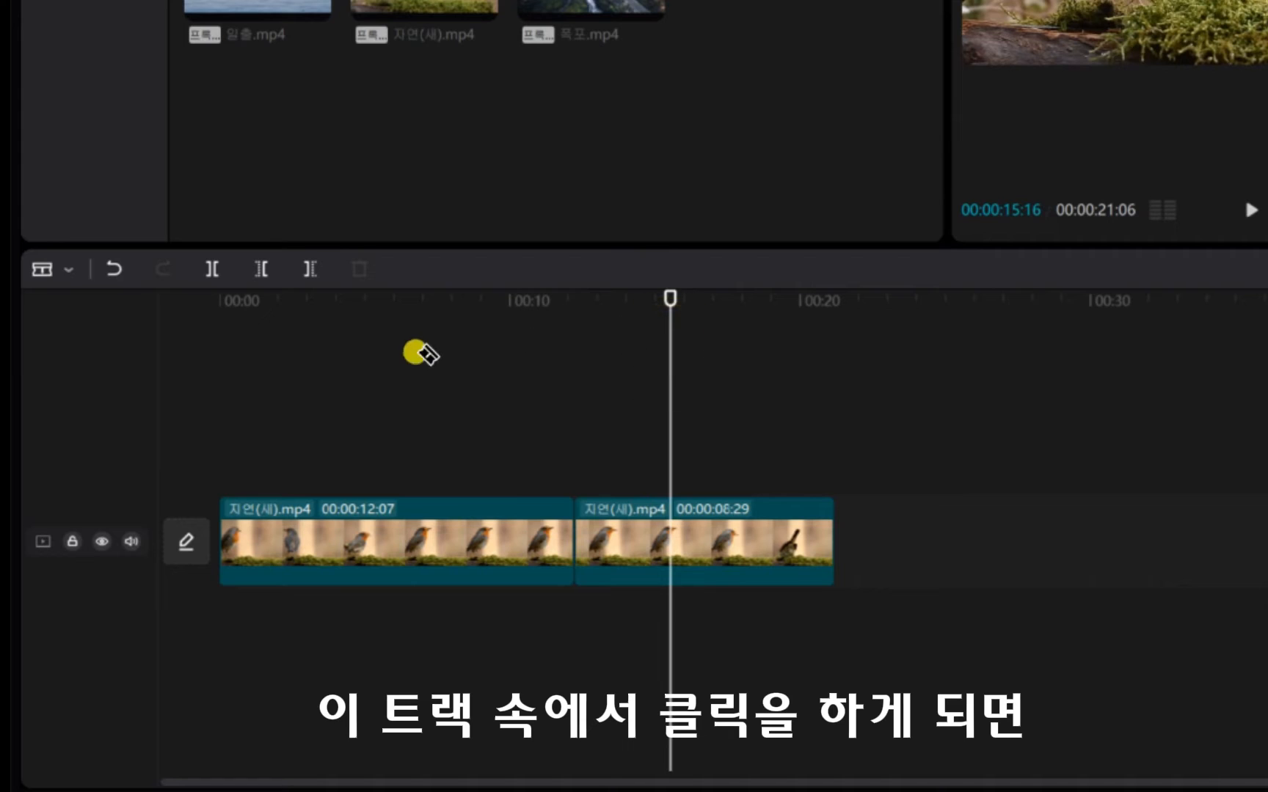
pyautogui.click(502, 538)
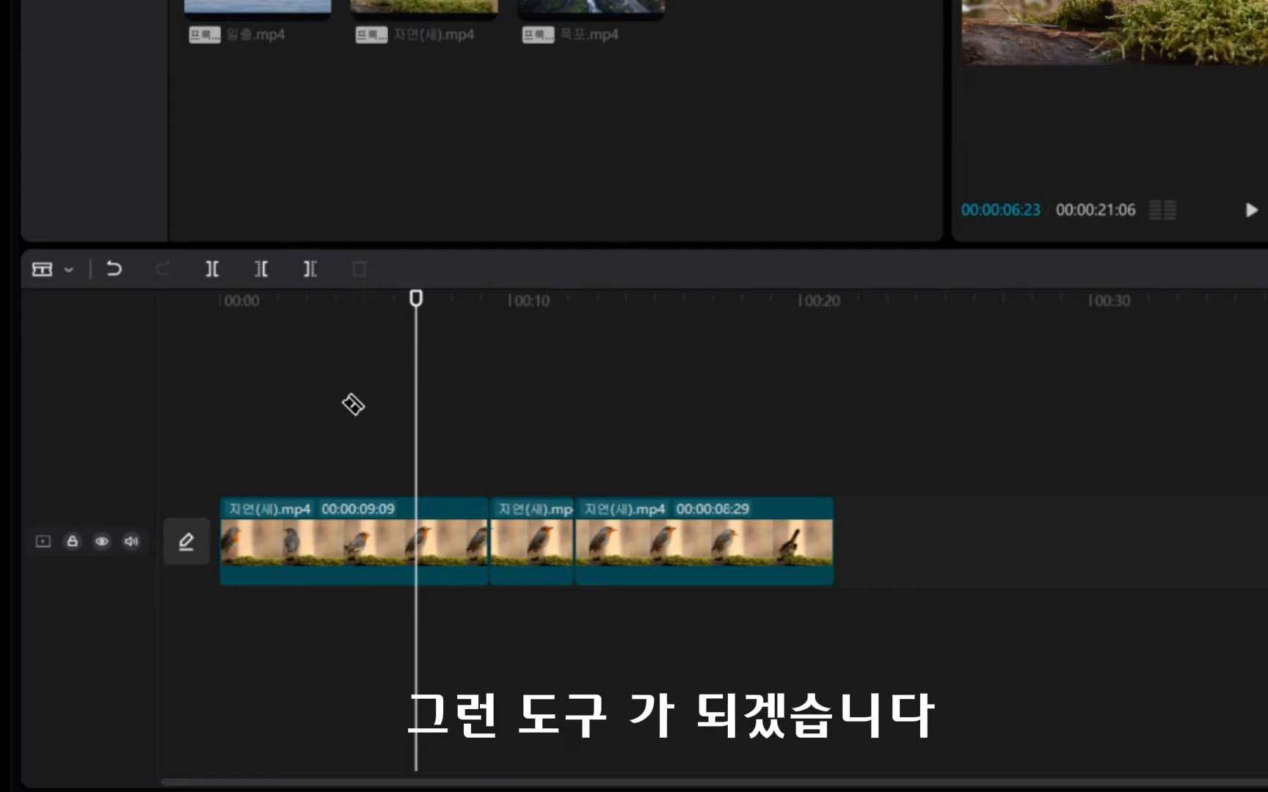
# Select the middle segment and everything before it using the select-leftward tool (왼쪽 방향으로 선택).
pyautogui.click(69, 269)
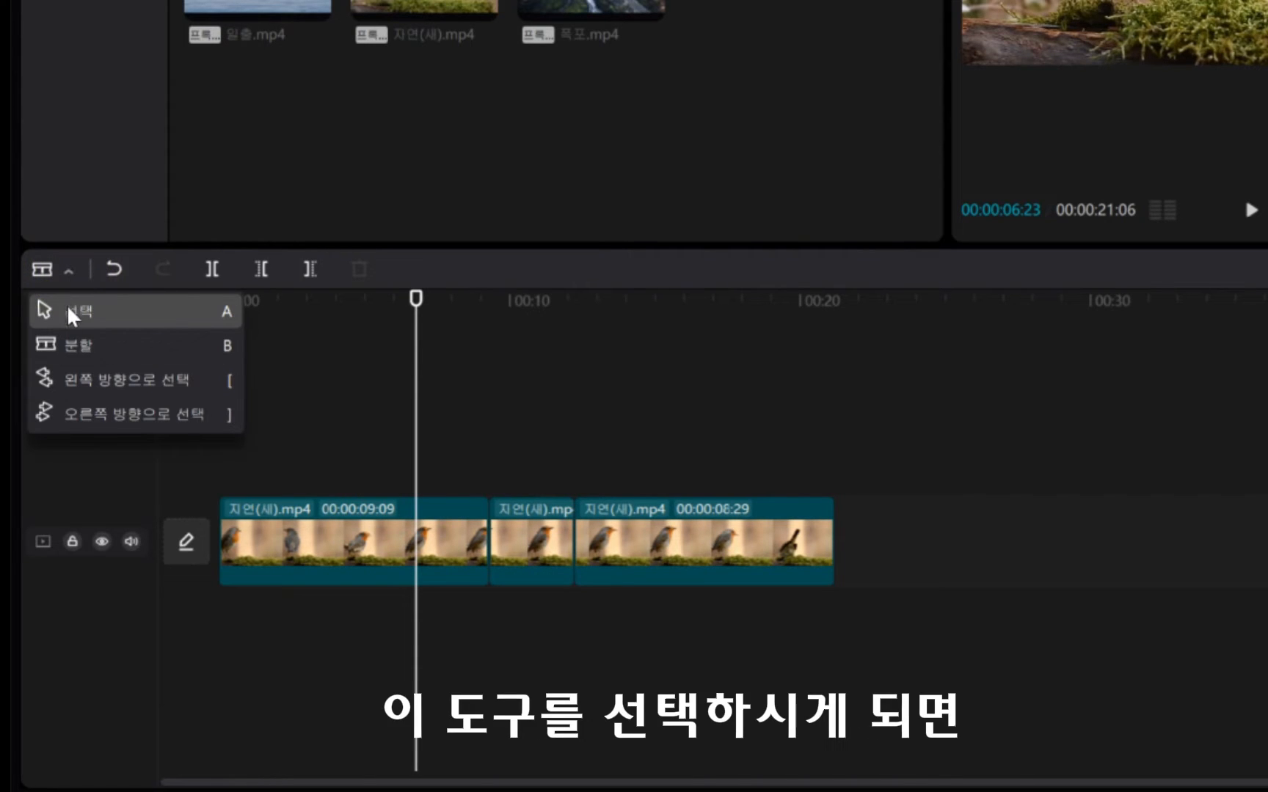
pyautogui.click(86, 378)
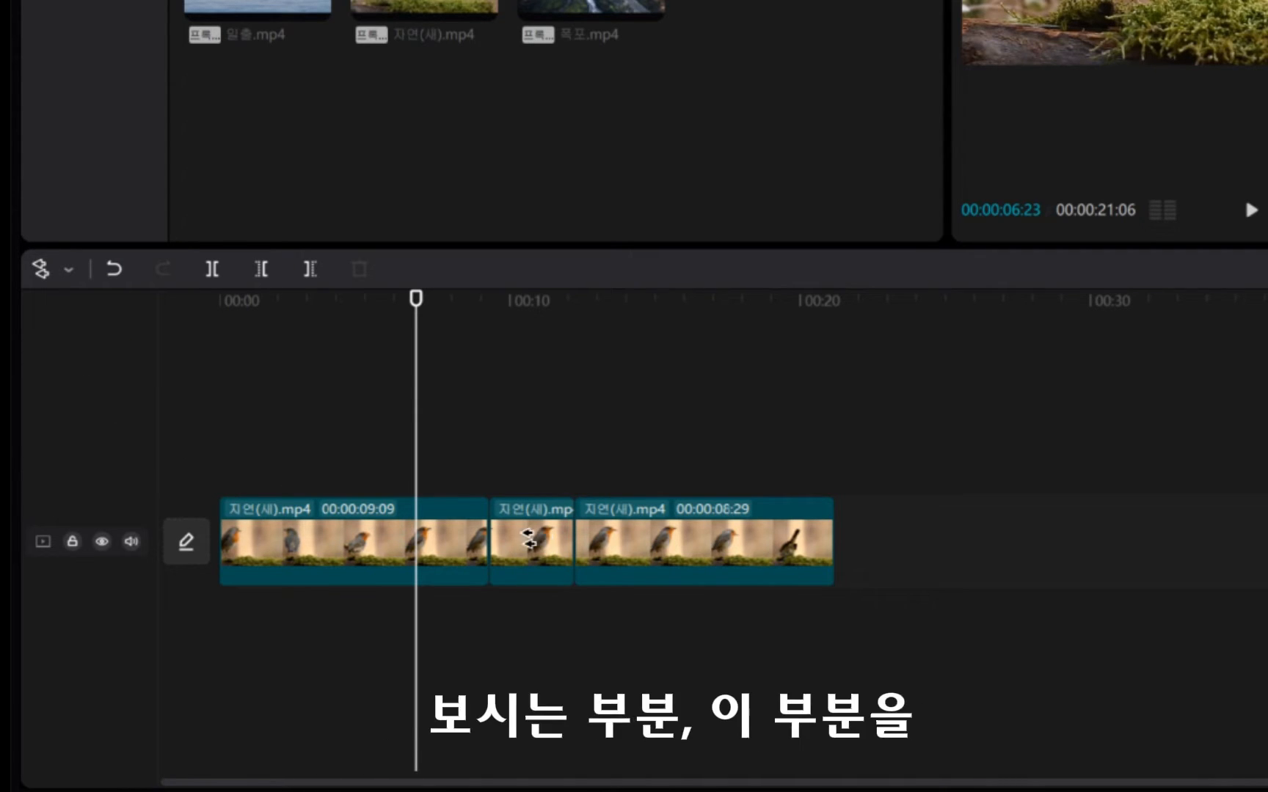
pyautogui.click(495, 489)
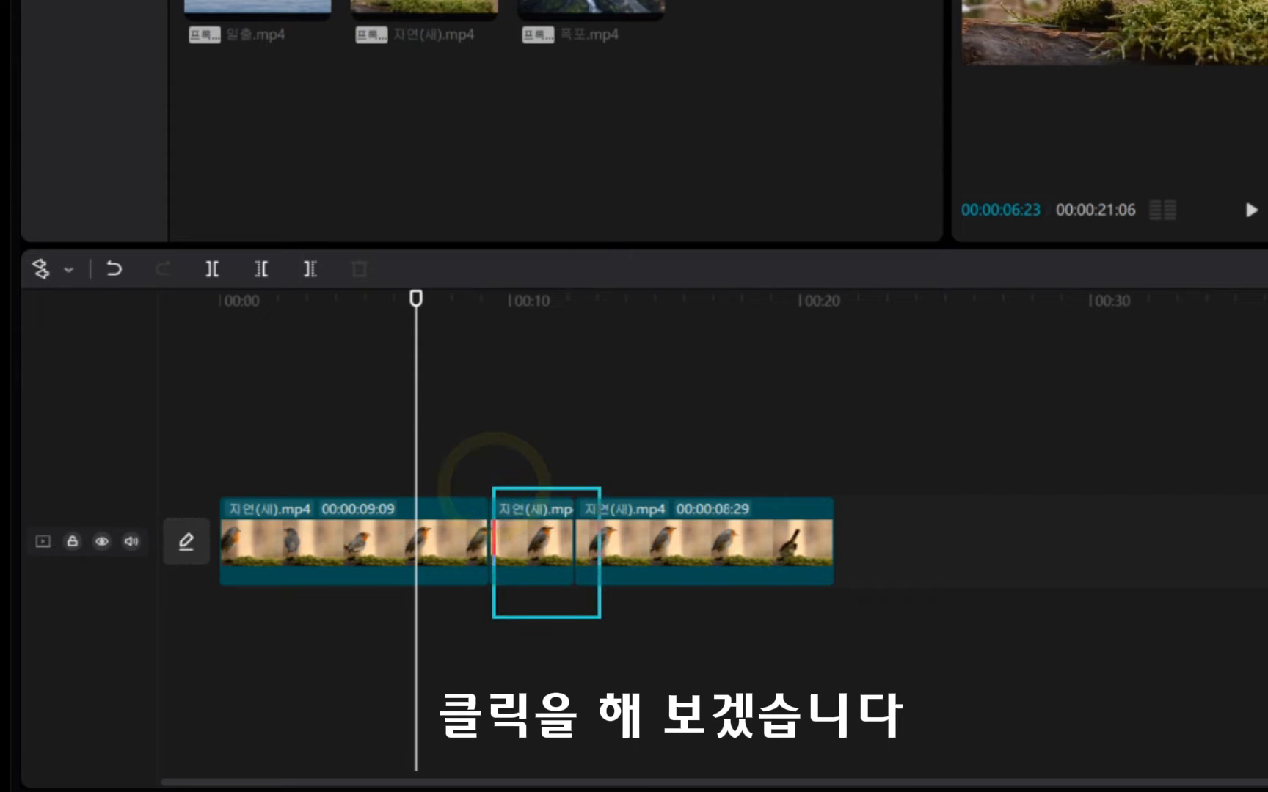
pyautogui.click(543, 540)
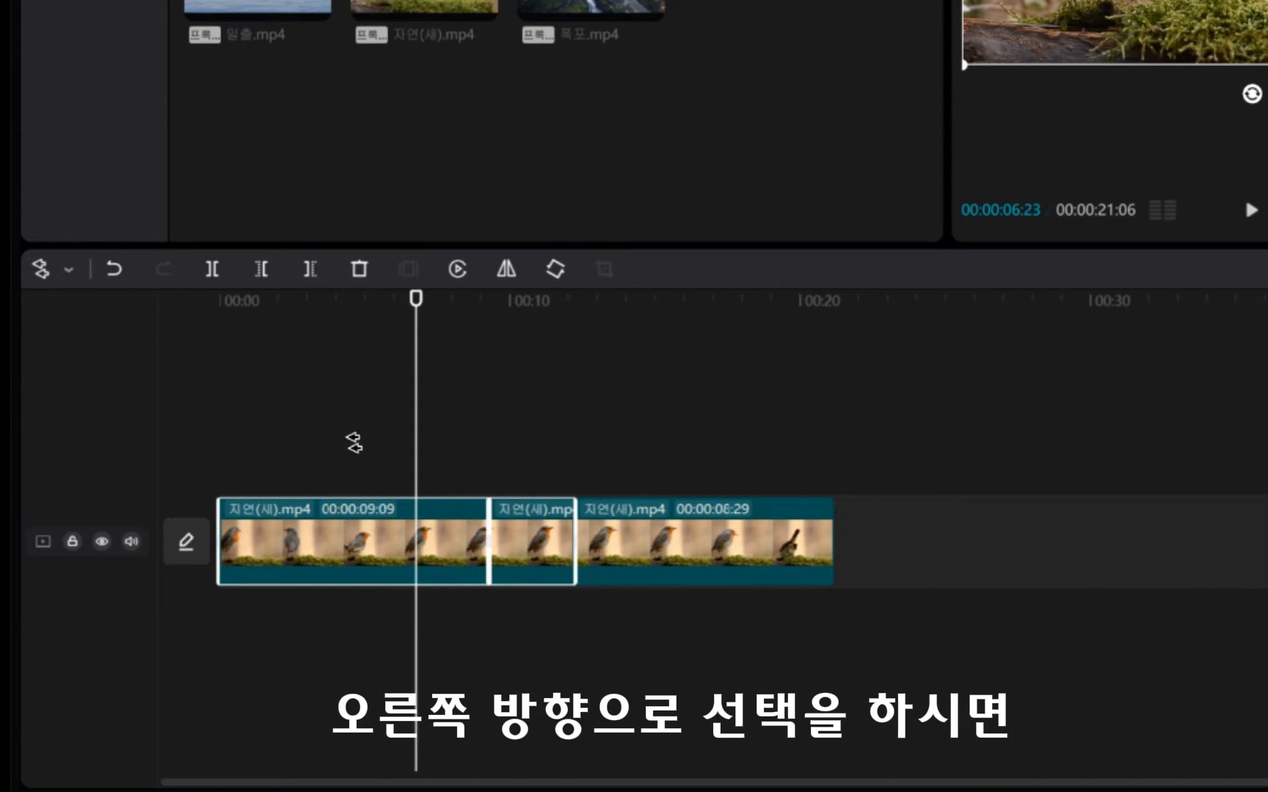
# Select the middle segment and everything after it using the select-rightward tool (오른쪽 방향으로 선택), and return to the Selection tool.
pyautogui.click(50, 264)
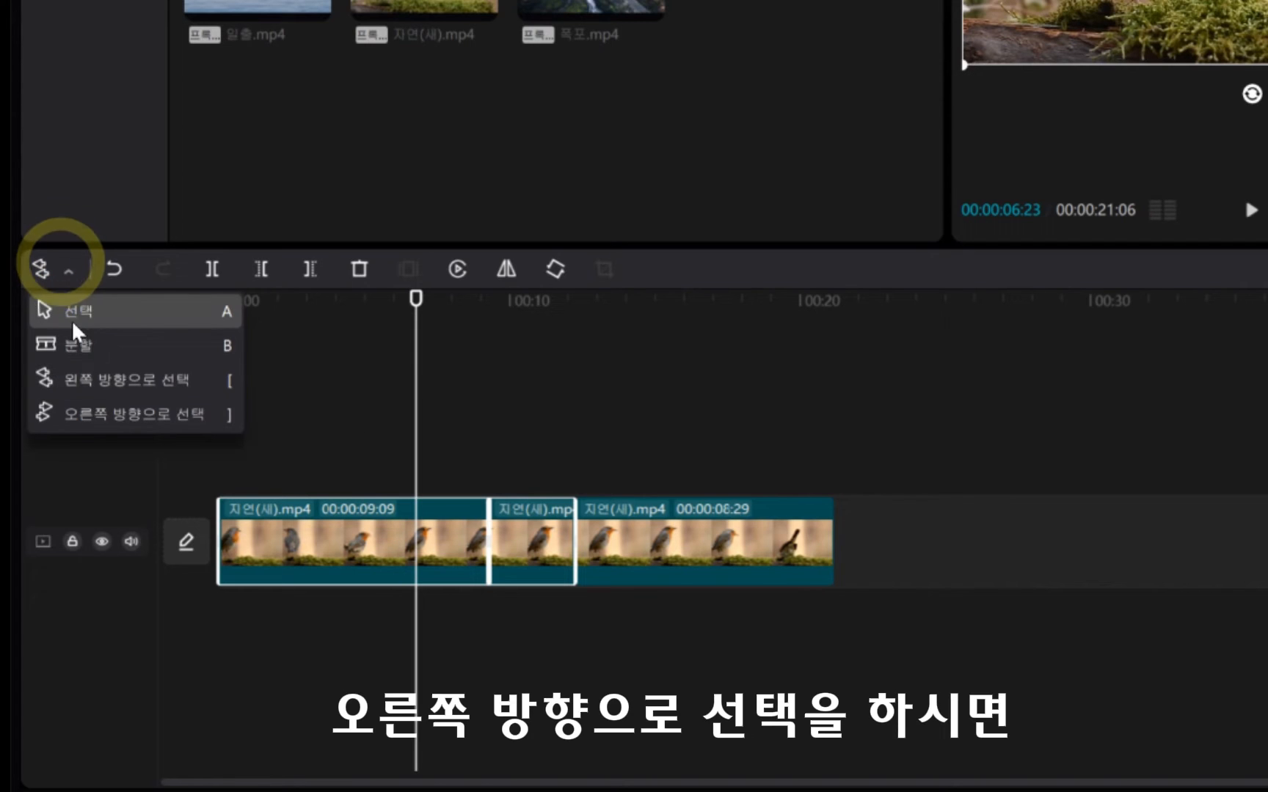
pyautogui.click(120, 413)
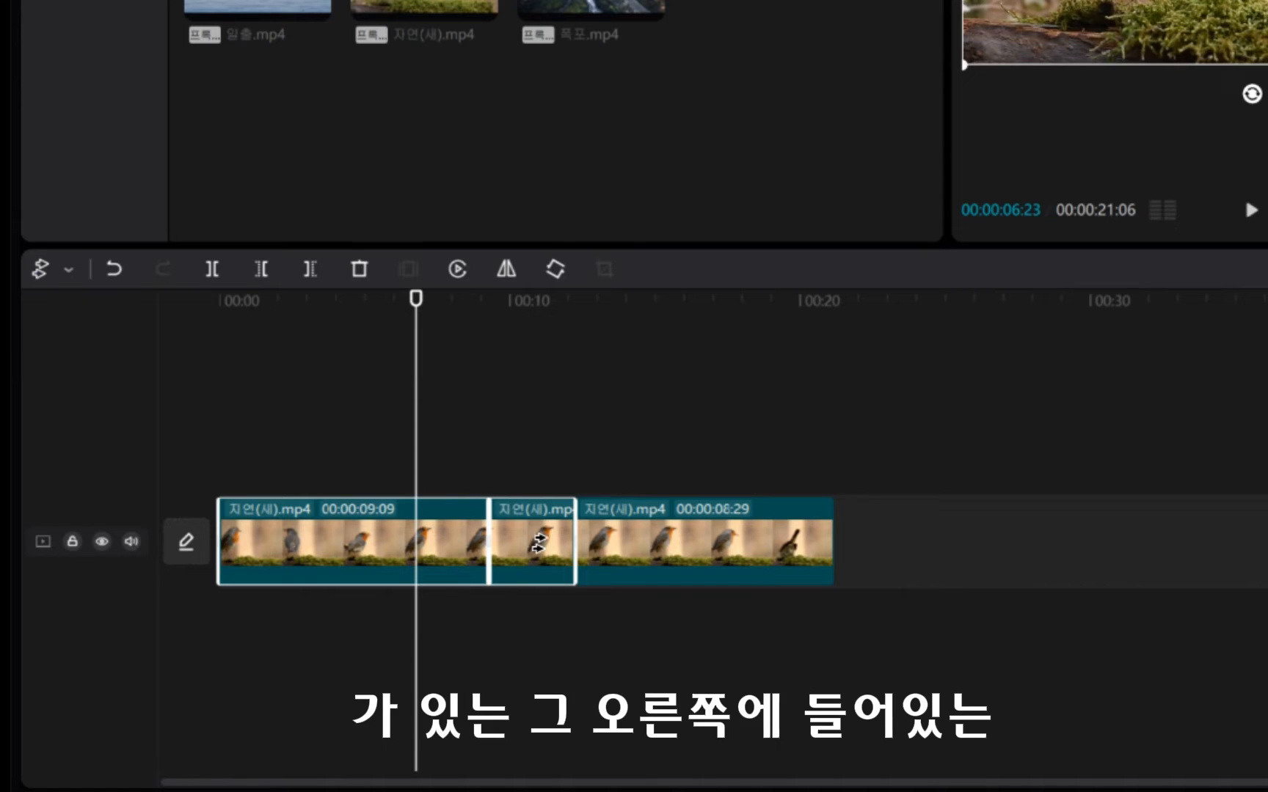
pyautogui.click(542, 541)
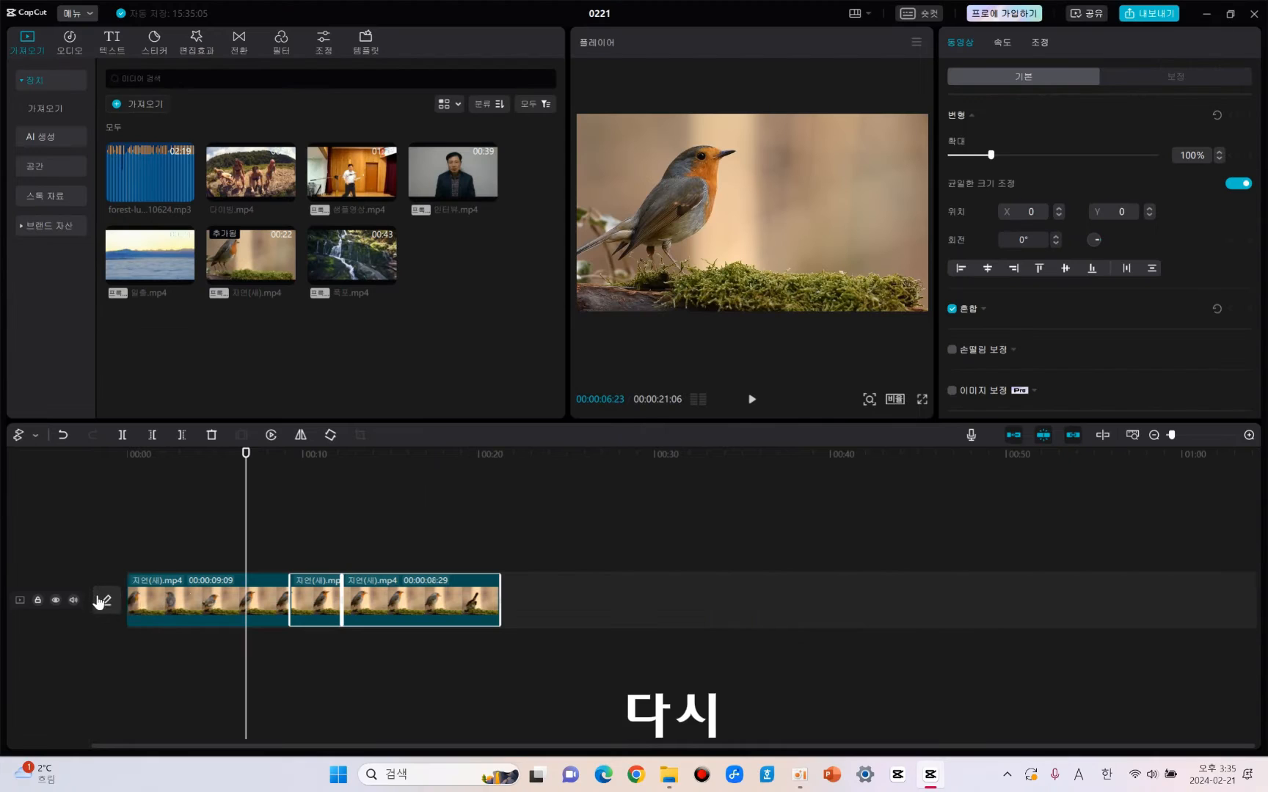
pyautogui.click(31, 436)
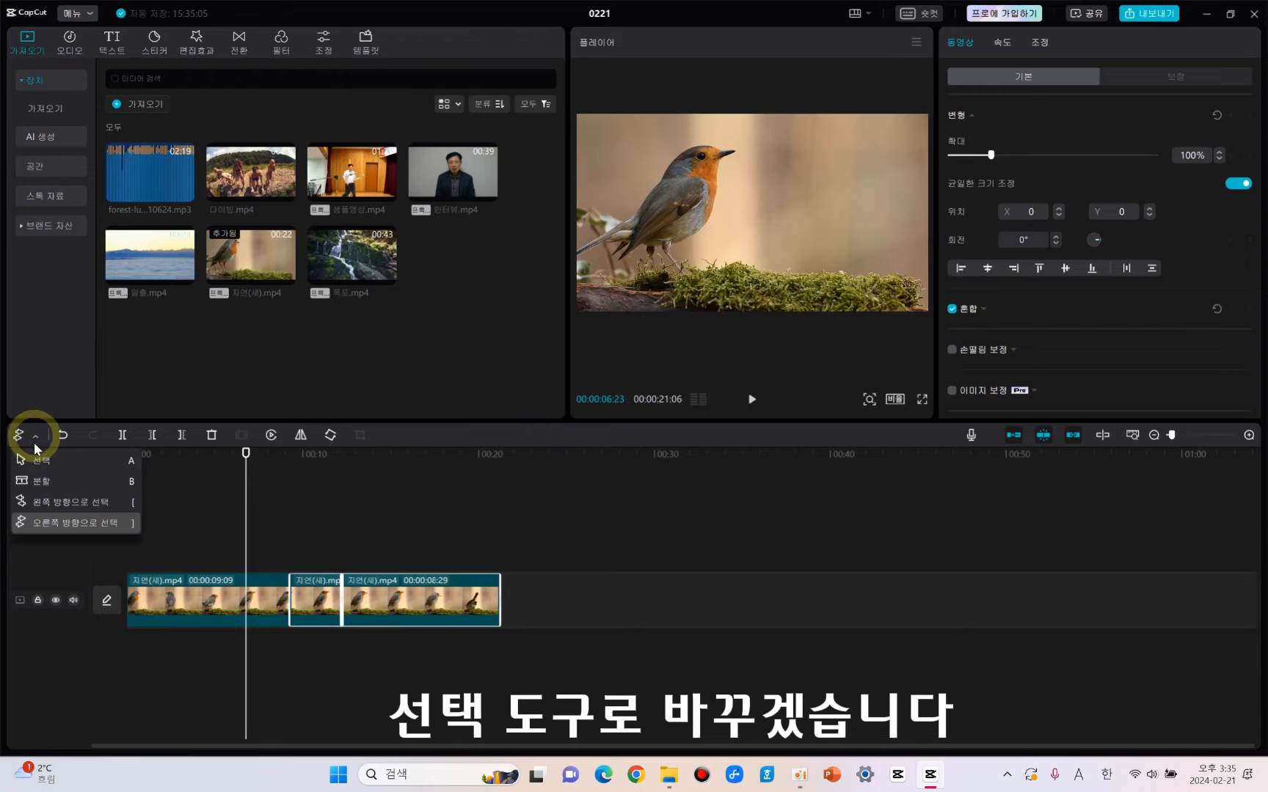
pyautogui.click(33, 462)
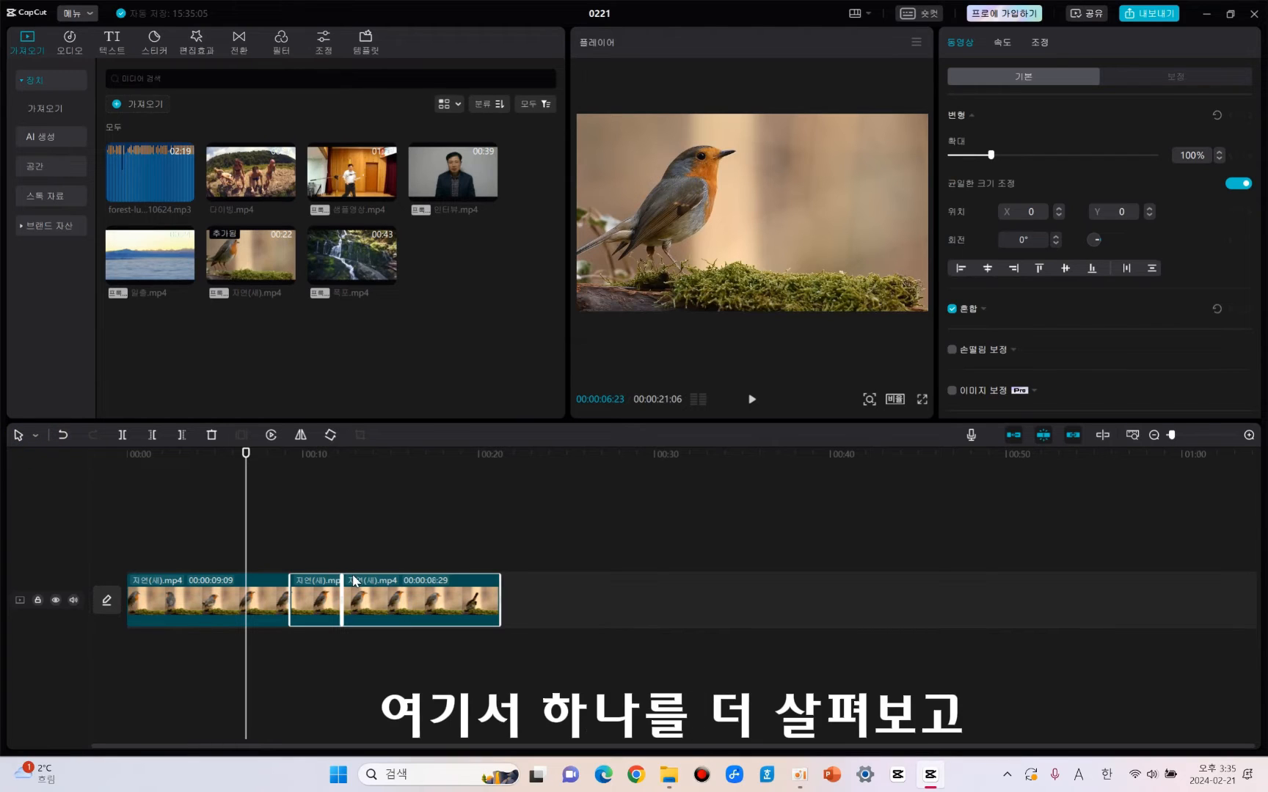
# Split the last bird segment at about 00:00:18:10 using the Split (분할) tool, and return to the Selection tool.
pyautogui.click(36, 435)
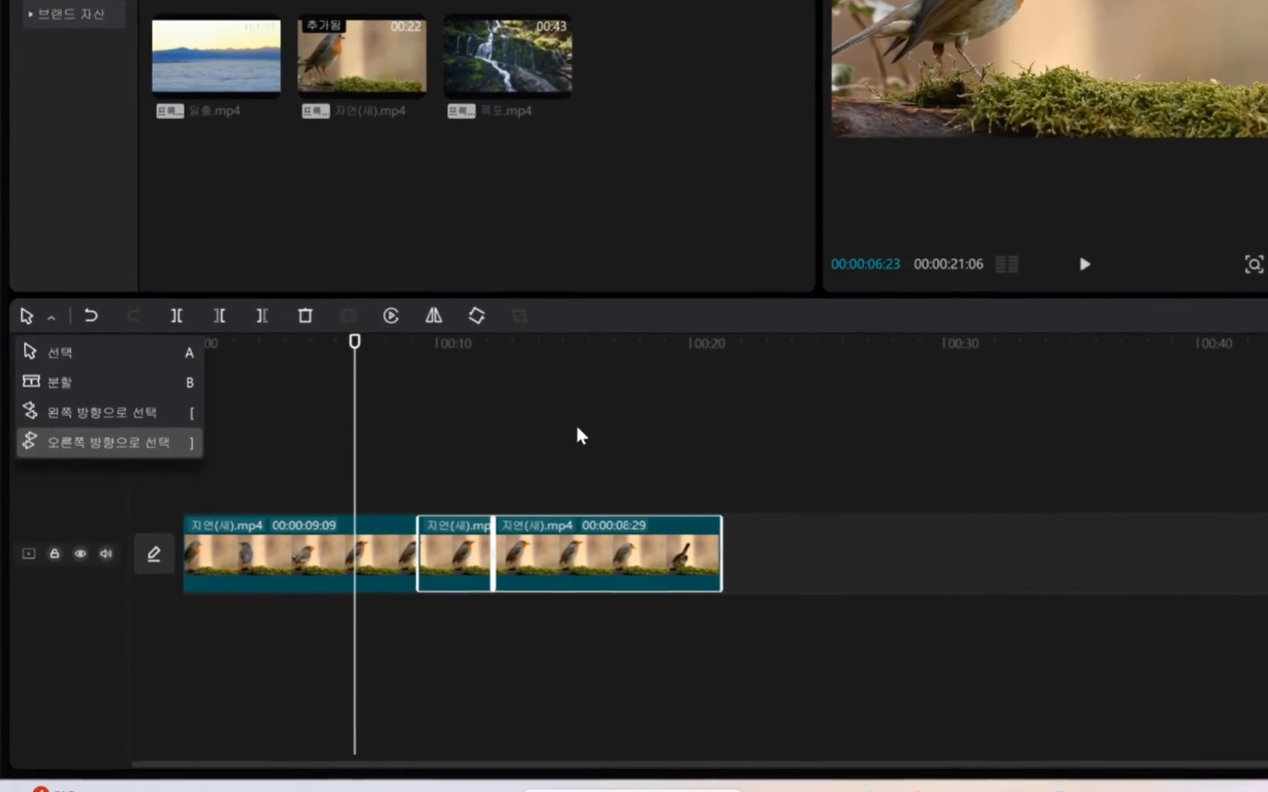
pyautogui.click(602, 359)
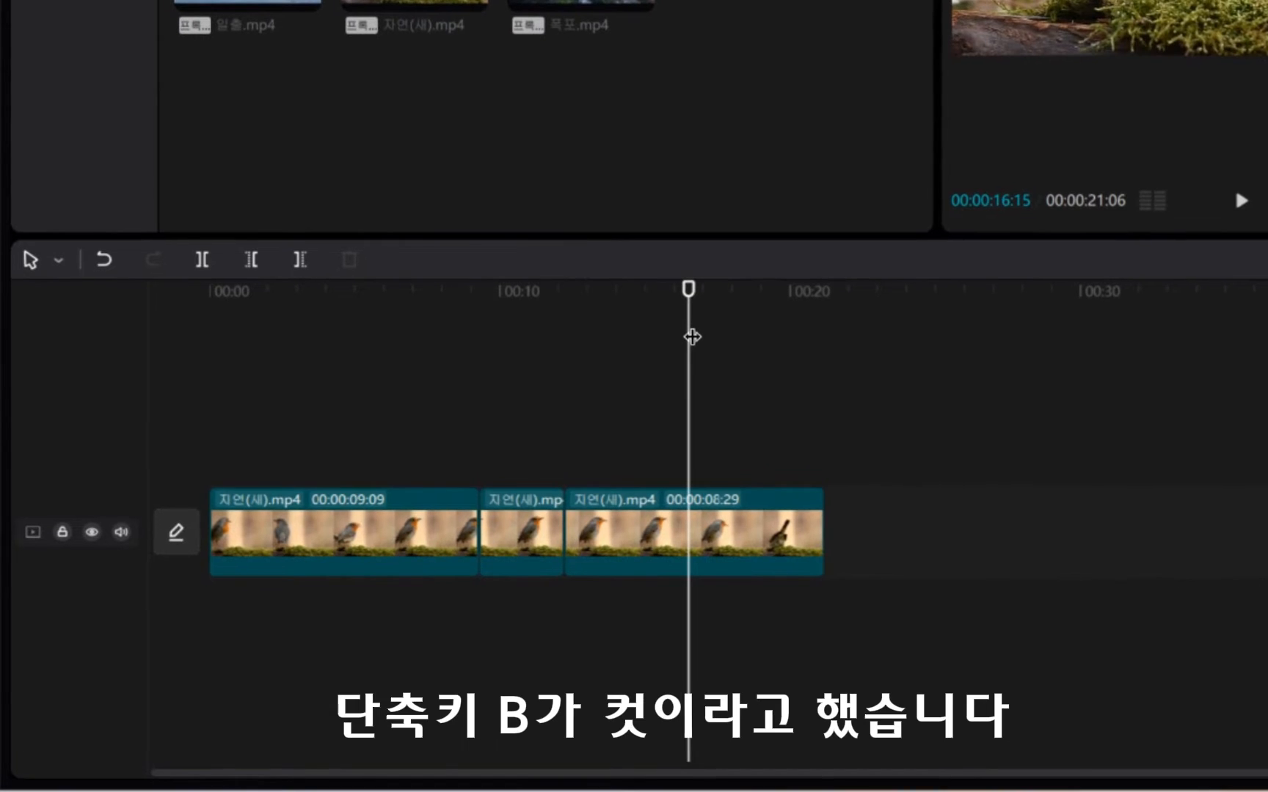
pyautogui.press('b')
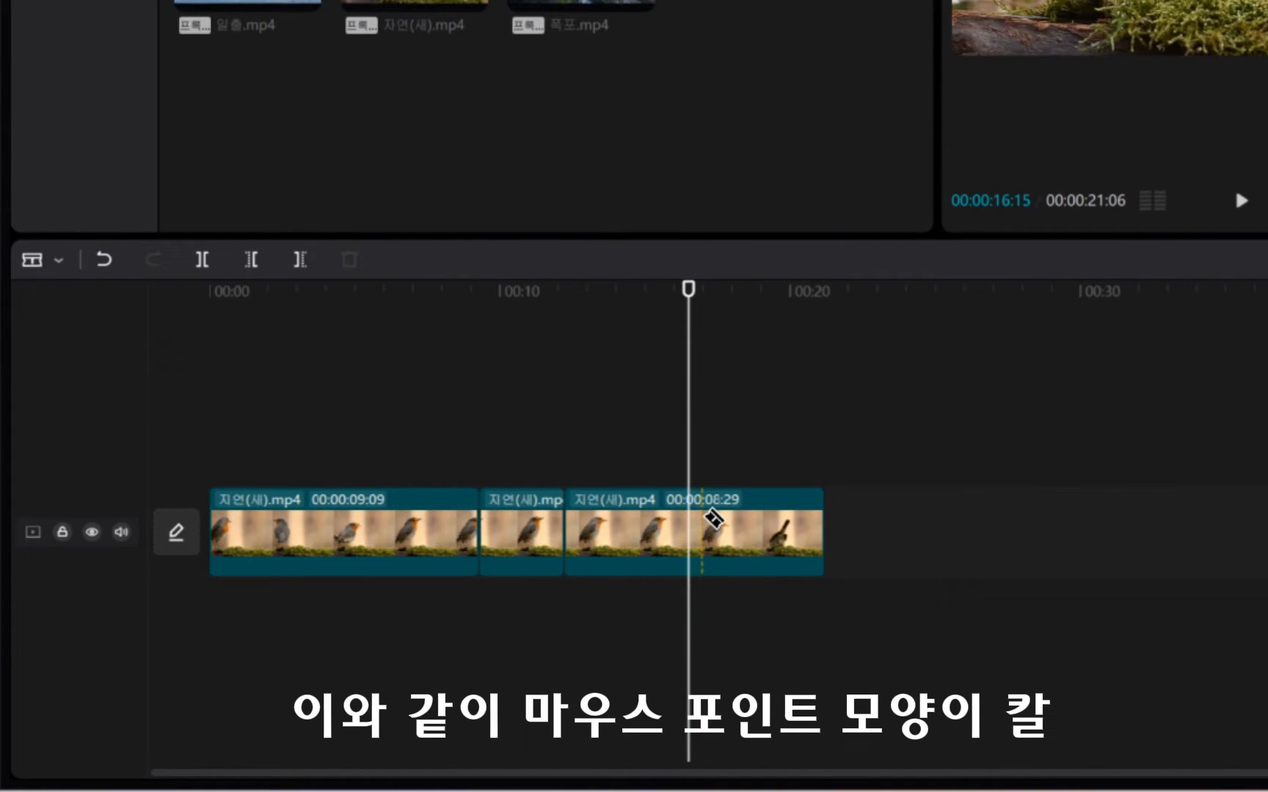
pyautogui.click(744, 518)
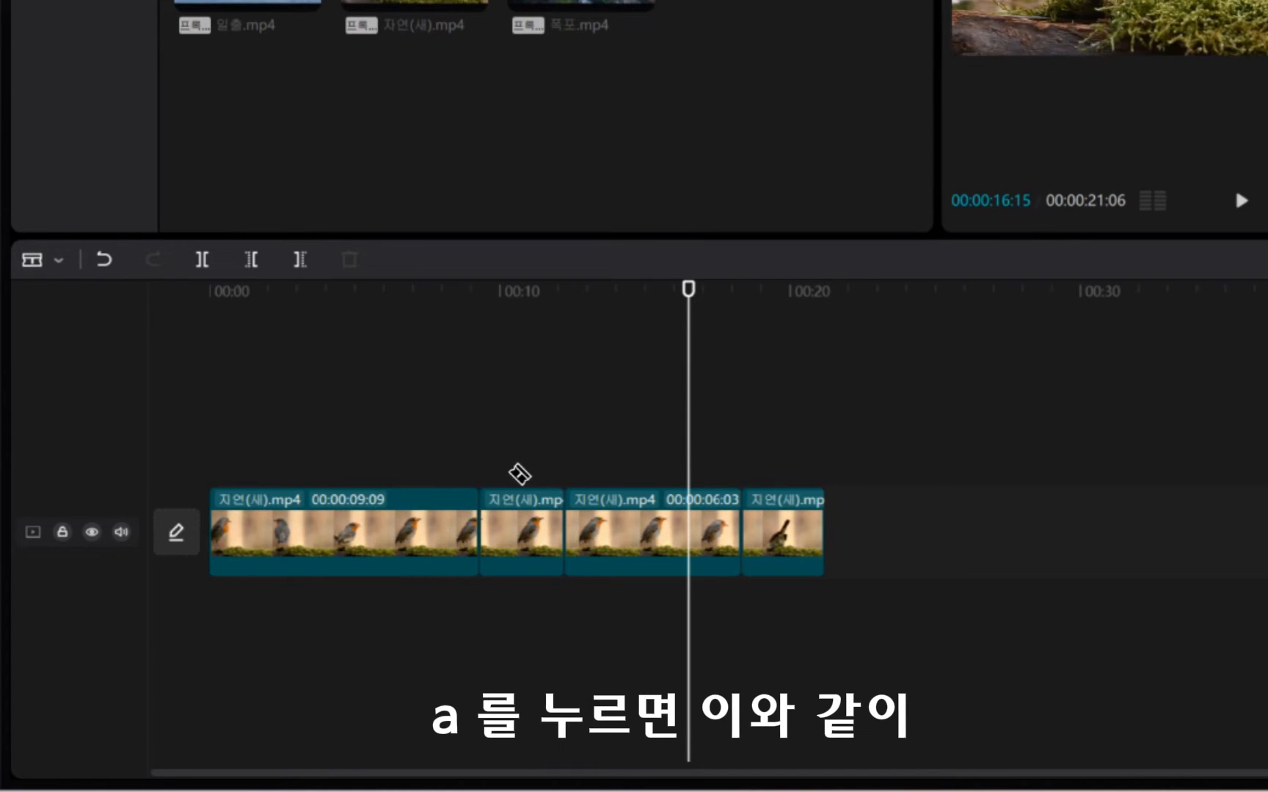
pyautogui.press('a')
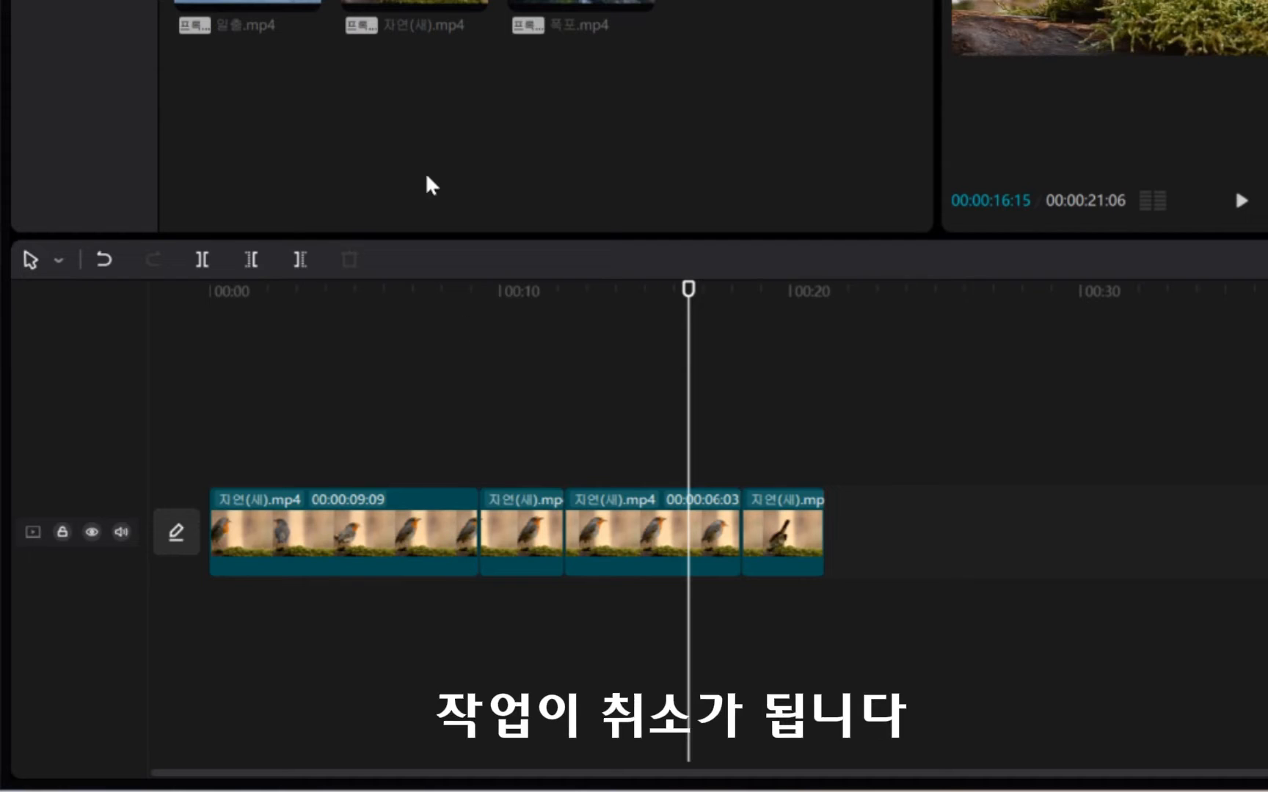
# Undo the last two splits of the bird clip and redo the one at 00:00:09:09.
pyautogui.click(101, 257)
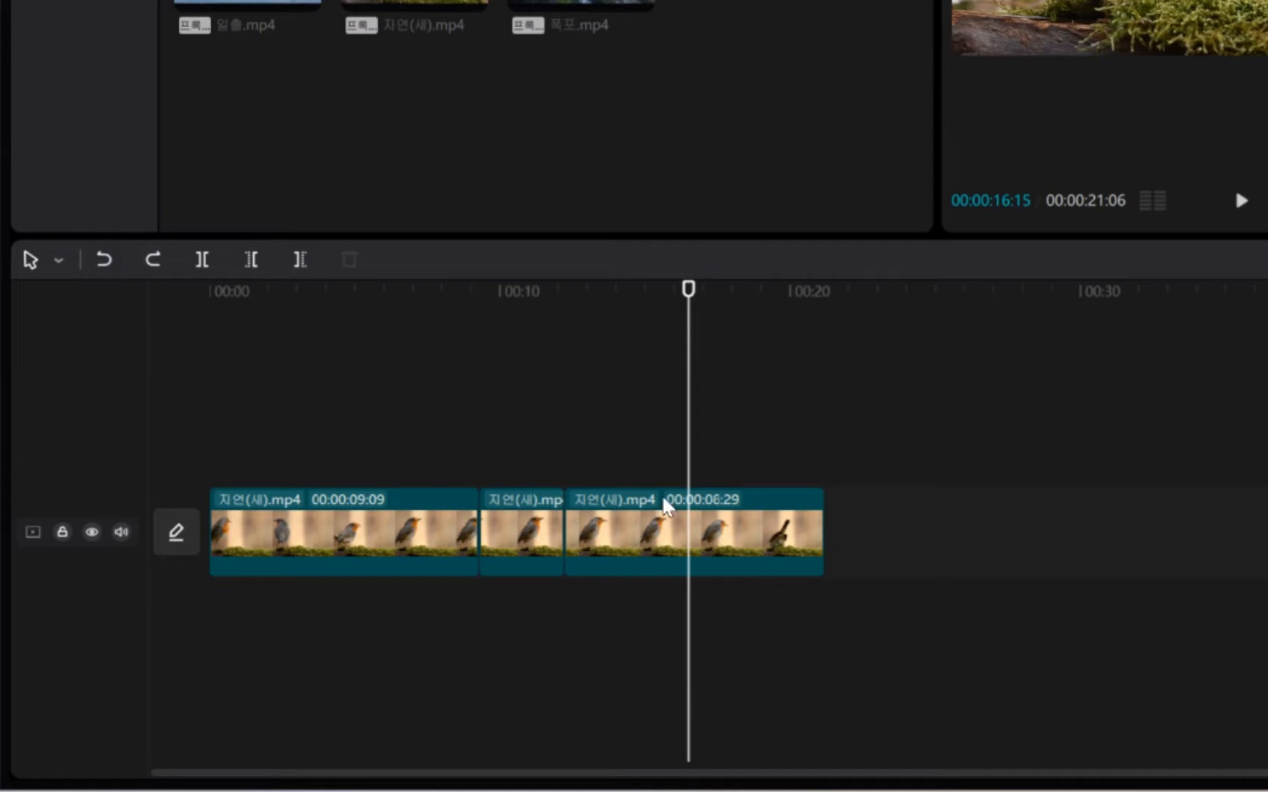
pyautogui.click(99, 251)
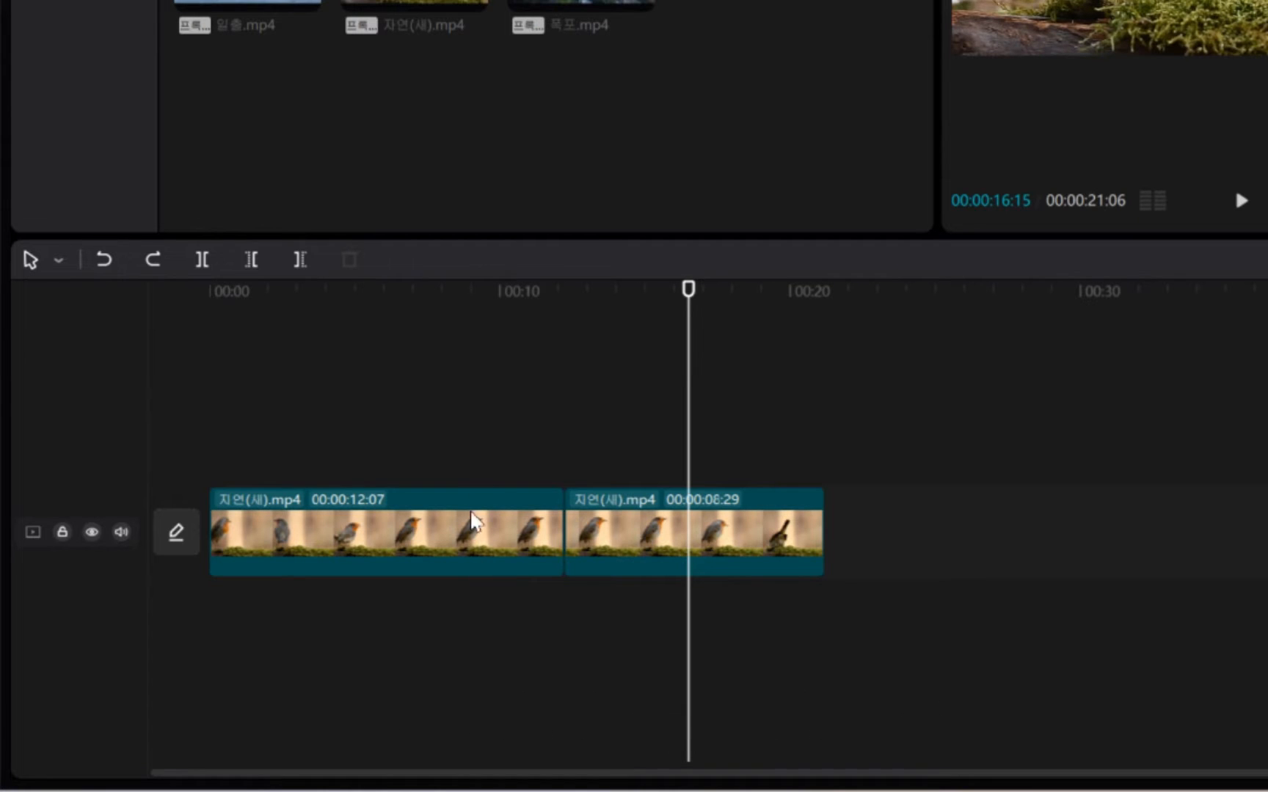
pyautogui.click(152, 260)
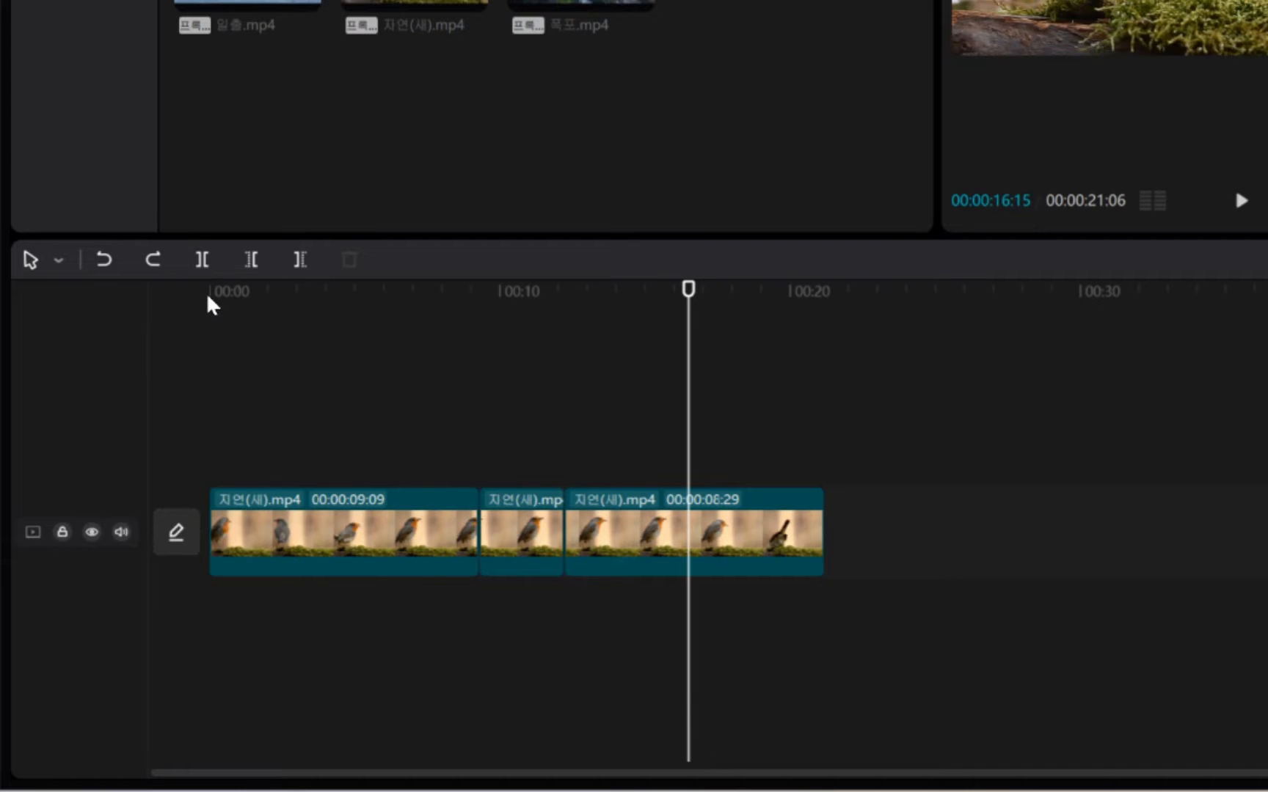
pyautogui.hotkey('ctrl', '2')
pyautogui.moveTo(178, 236); pyautogui.dragTo(232, 288)
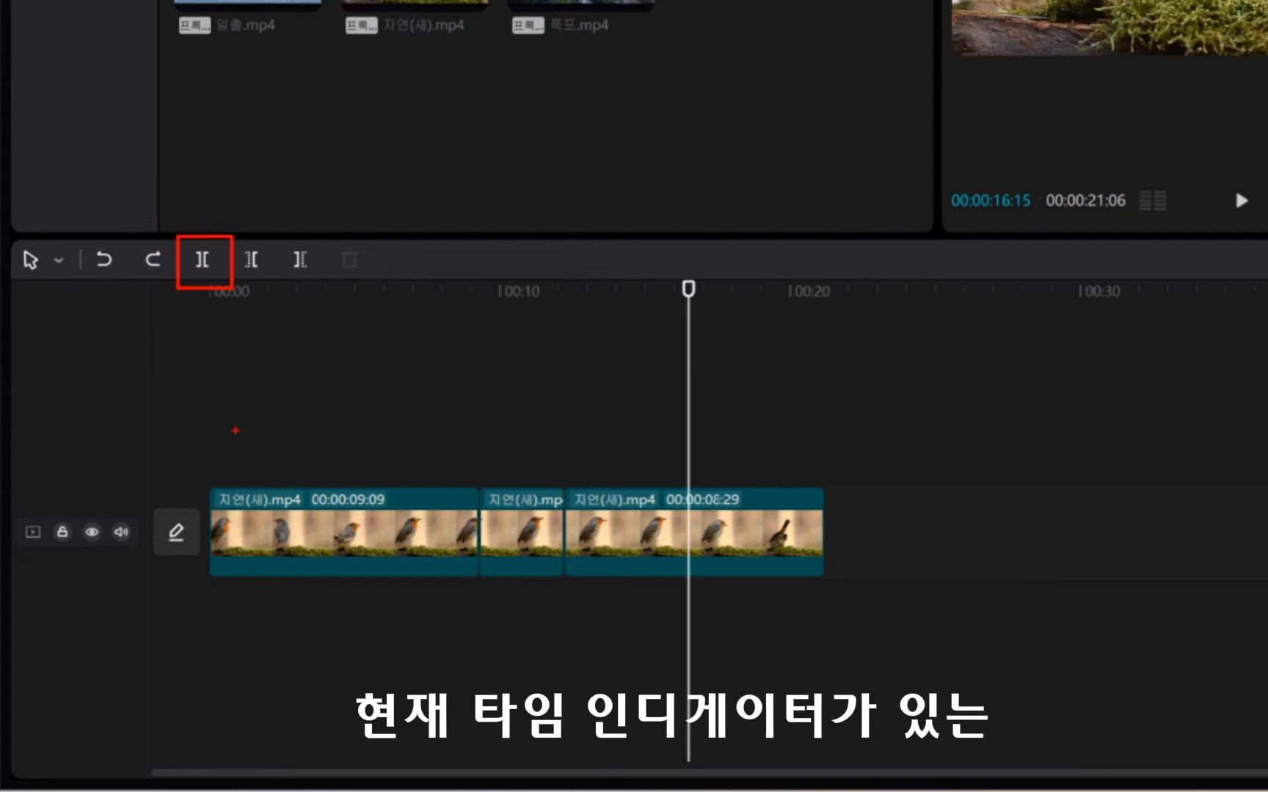
pyautogui.press('Escape')
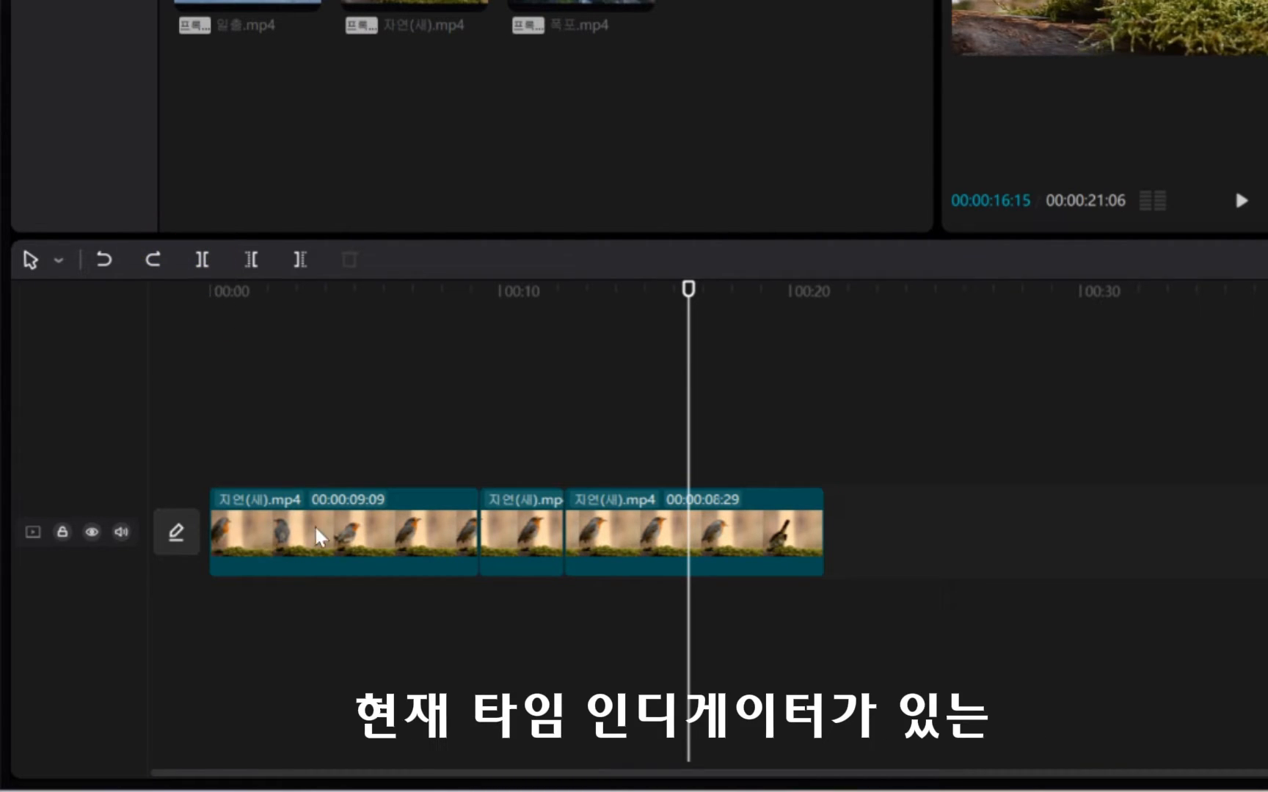
# Move the playhead to about 00:00:05:29 and split the first bird segment there.
pyautogui.click(382, 287)
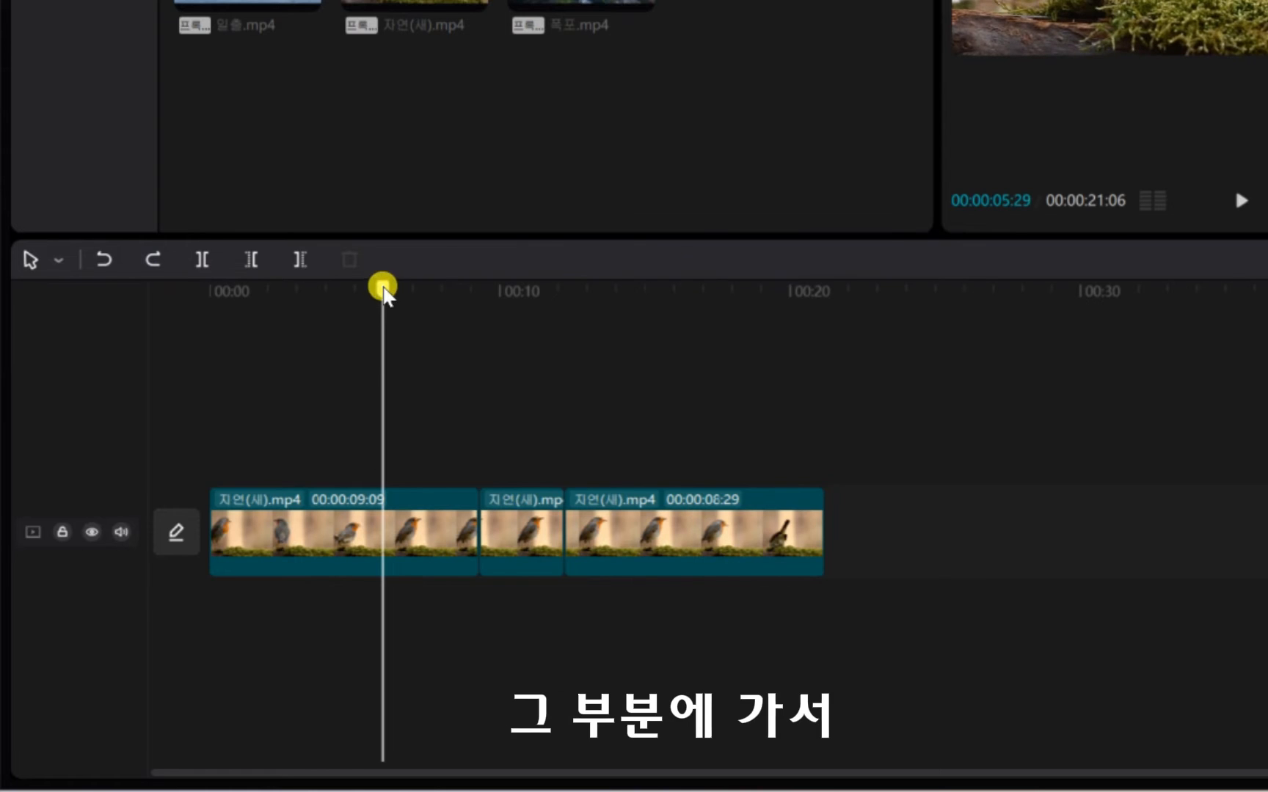
pyautogui.click(200, 260)
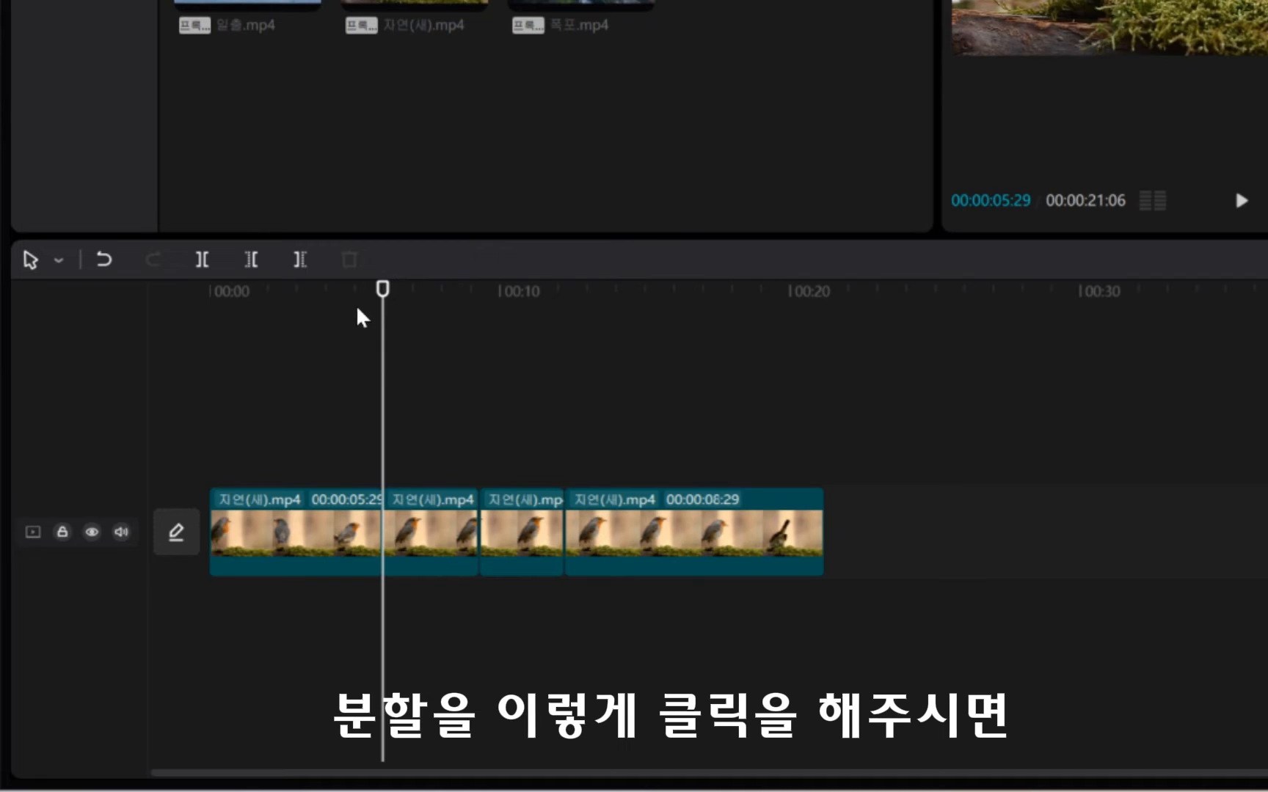
pyautogui.click(204, 260)
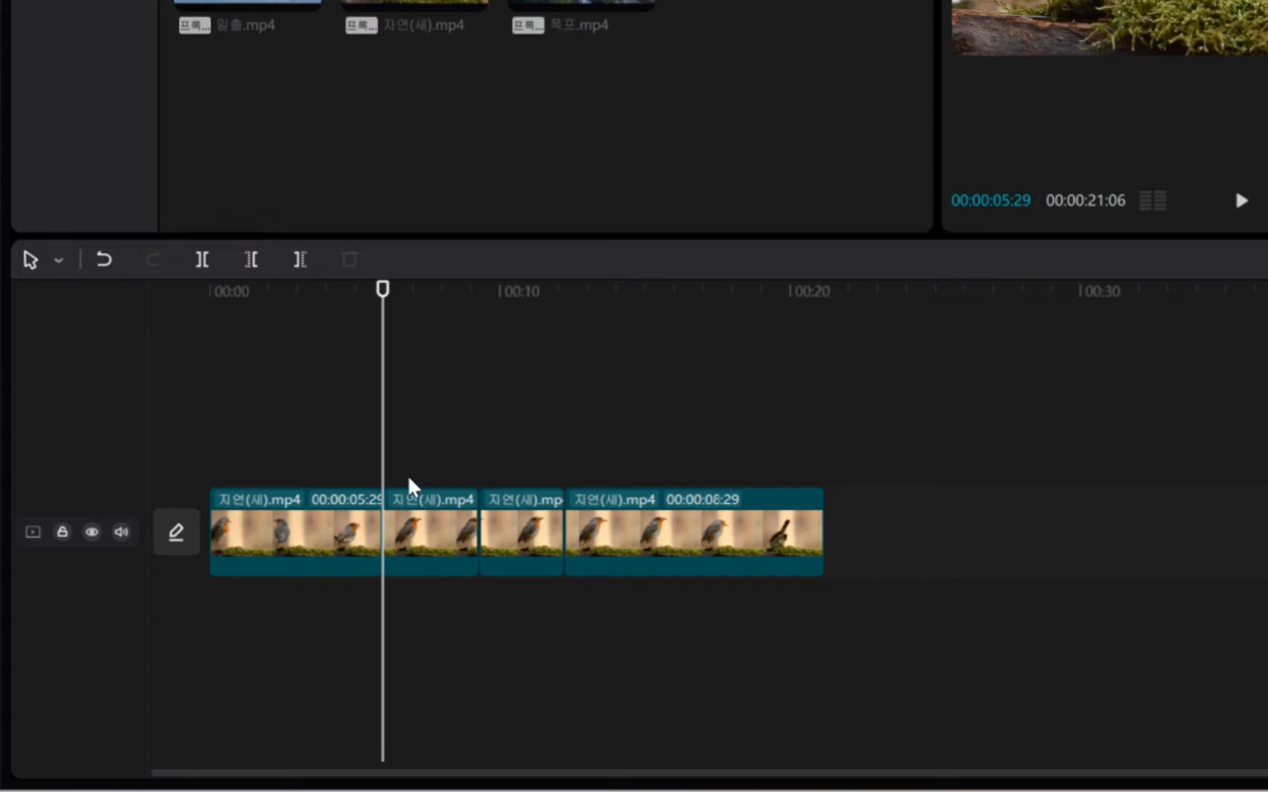
# Move the playhead to about 00:00:15:17, remove the last segment's part before it with Delete Left (왼쪽 삭제), and undo the removal.
pyautogui.moveTo(419, 518)
pyautogui.mouseDown()
pyautogui.moveTo(506, 513)
pyautogui.moveTo(416, 489)
pyautogui.moveTo(415, 518)
pyautogui.mouseUp()
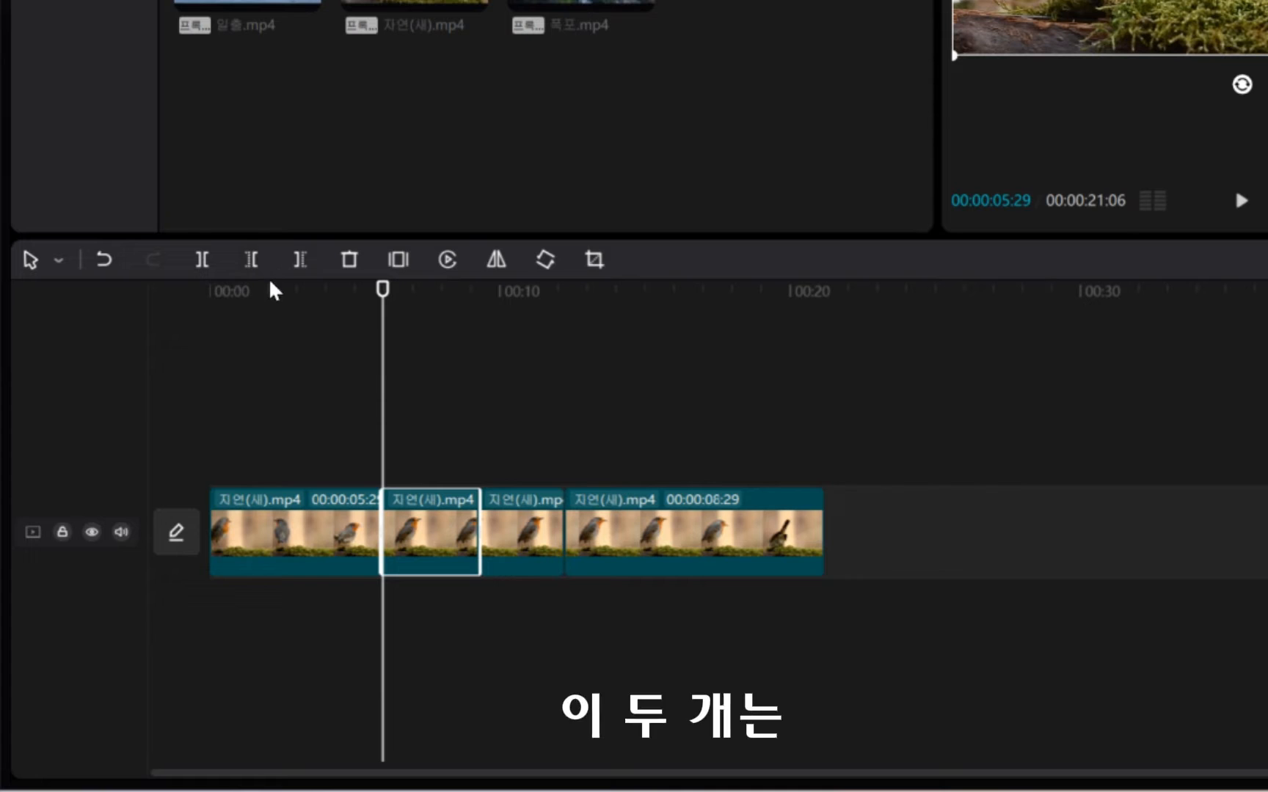
pyautogui.moveTo(231, 226)
pyautogui.mouseDown()
pyautogui.moveTo(294, 295)
pyautogui.moveTo(332, 294)
pyautogui.mouseUp()
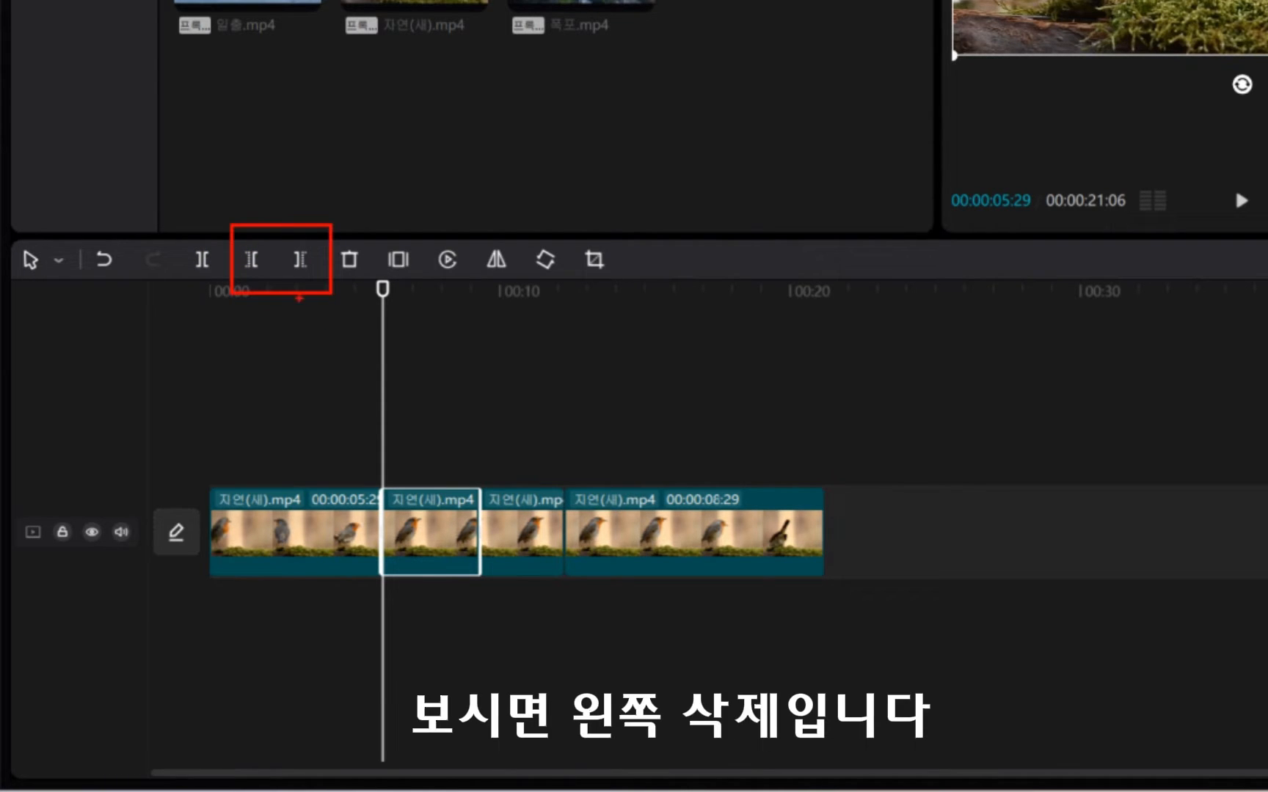
pyautogui.press('Escape')
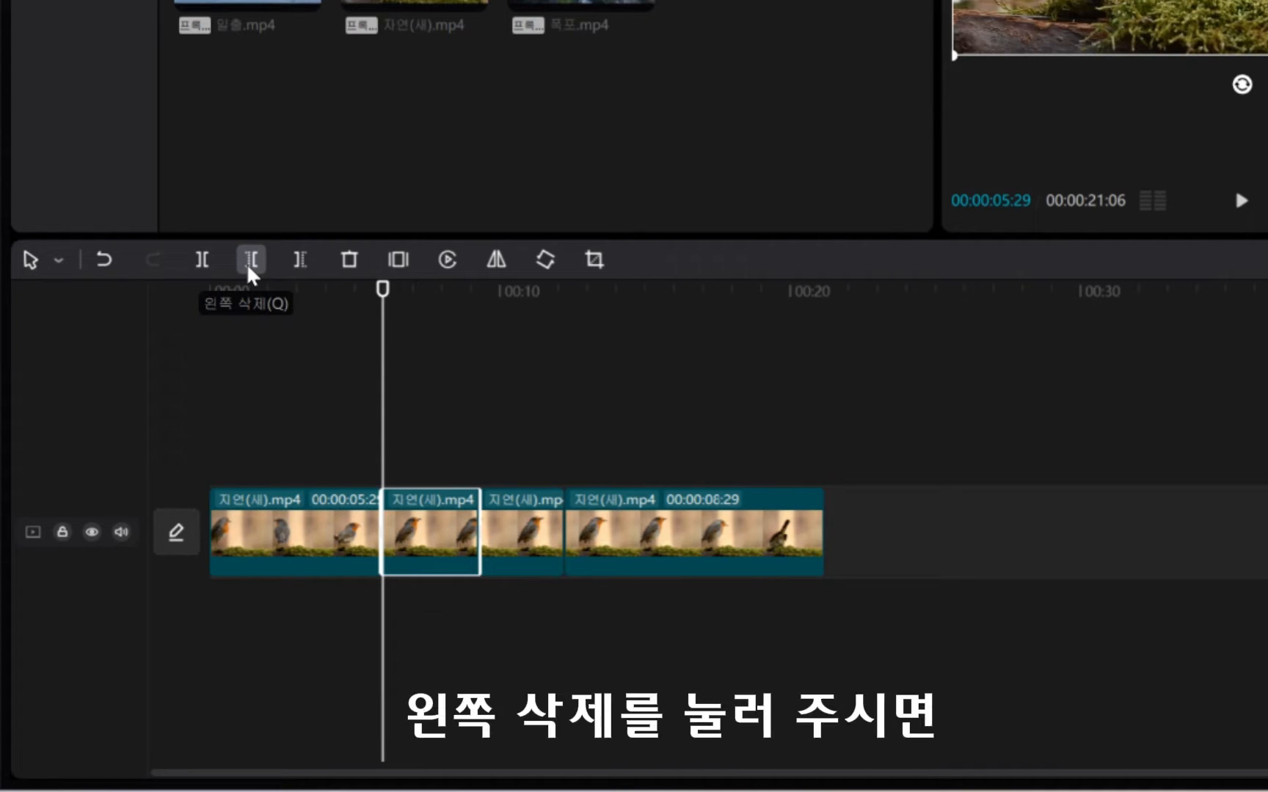
pyautogui.click(662, 295)
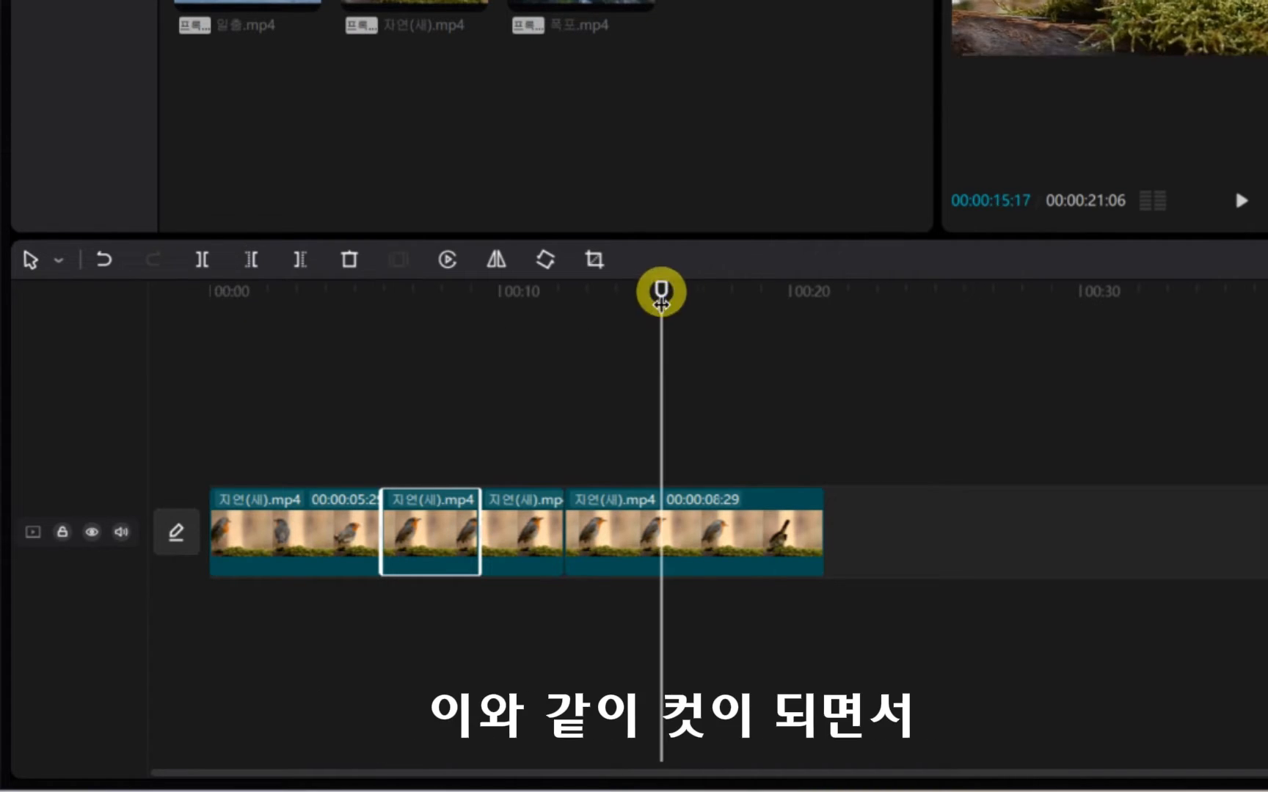
pyautogui.click(249, 262)
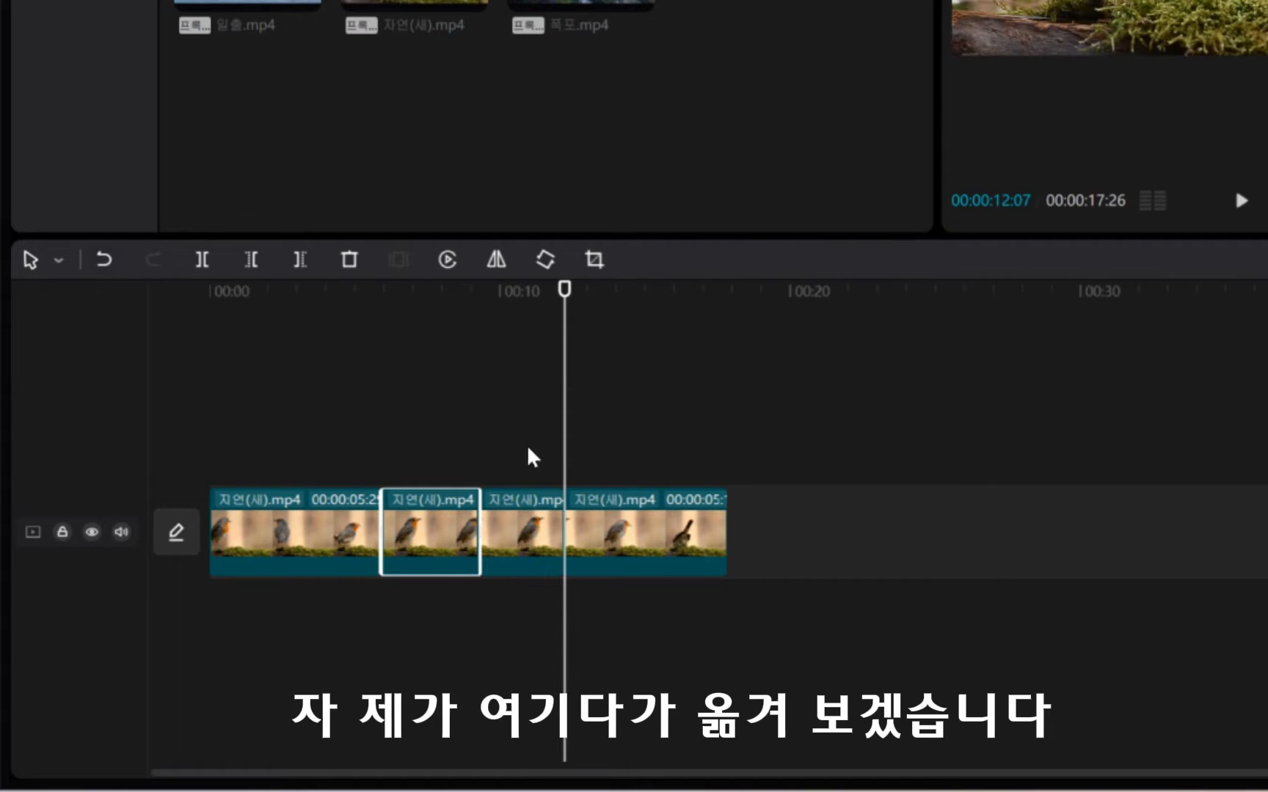
pyautogui.hotkey('ctrl', 'z')
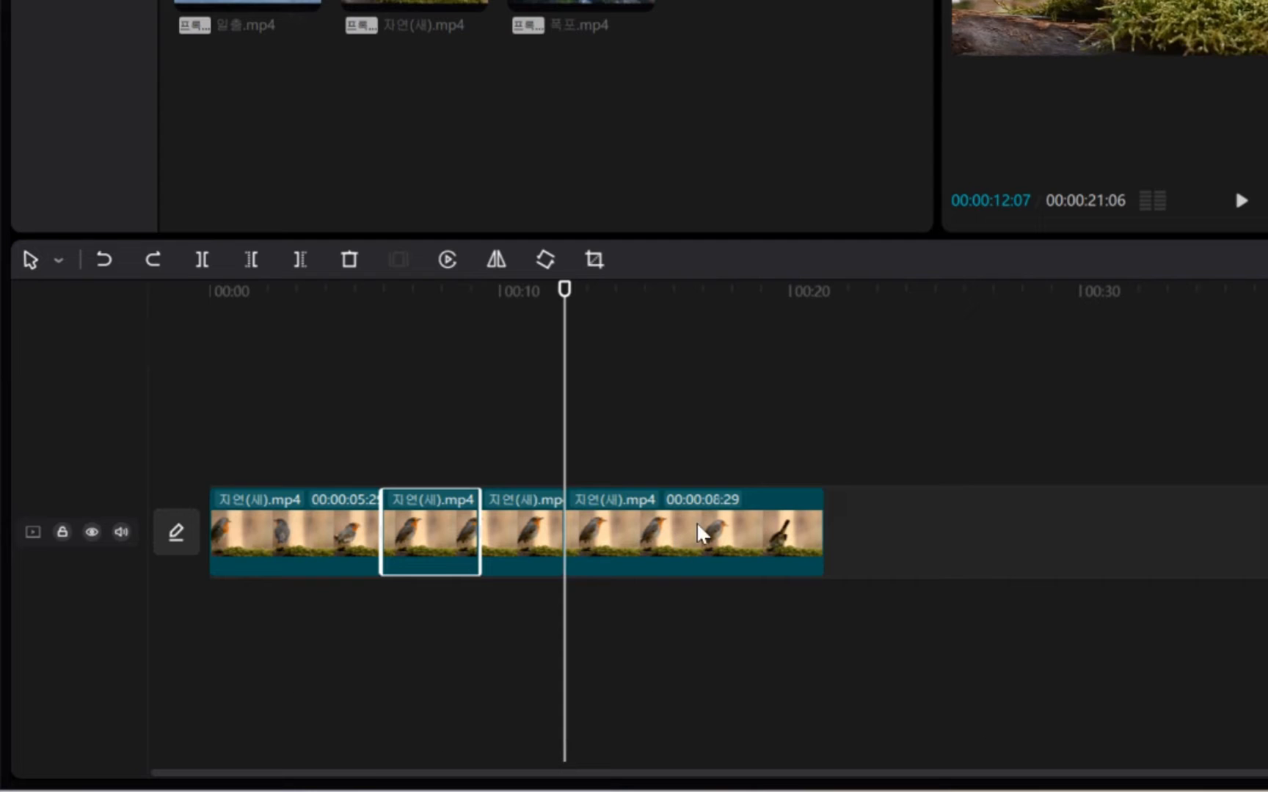
# Move the playhead to about 00:00:15:08, remove the last segment's part after it with Delete Right, and undo the removal.
pyautogui.click(637, 292)
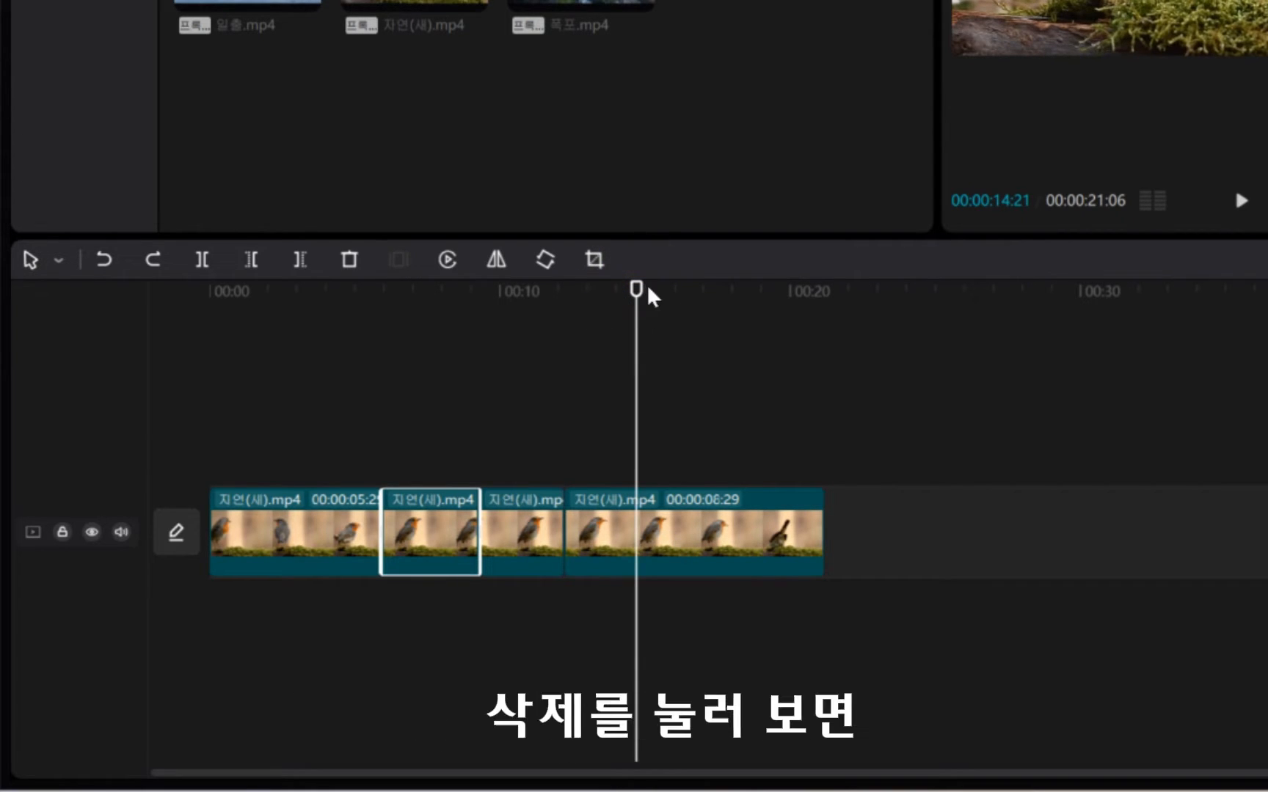
pyautogui.click(652, 290)
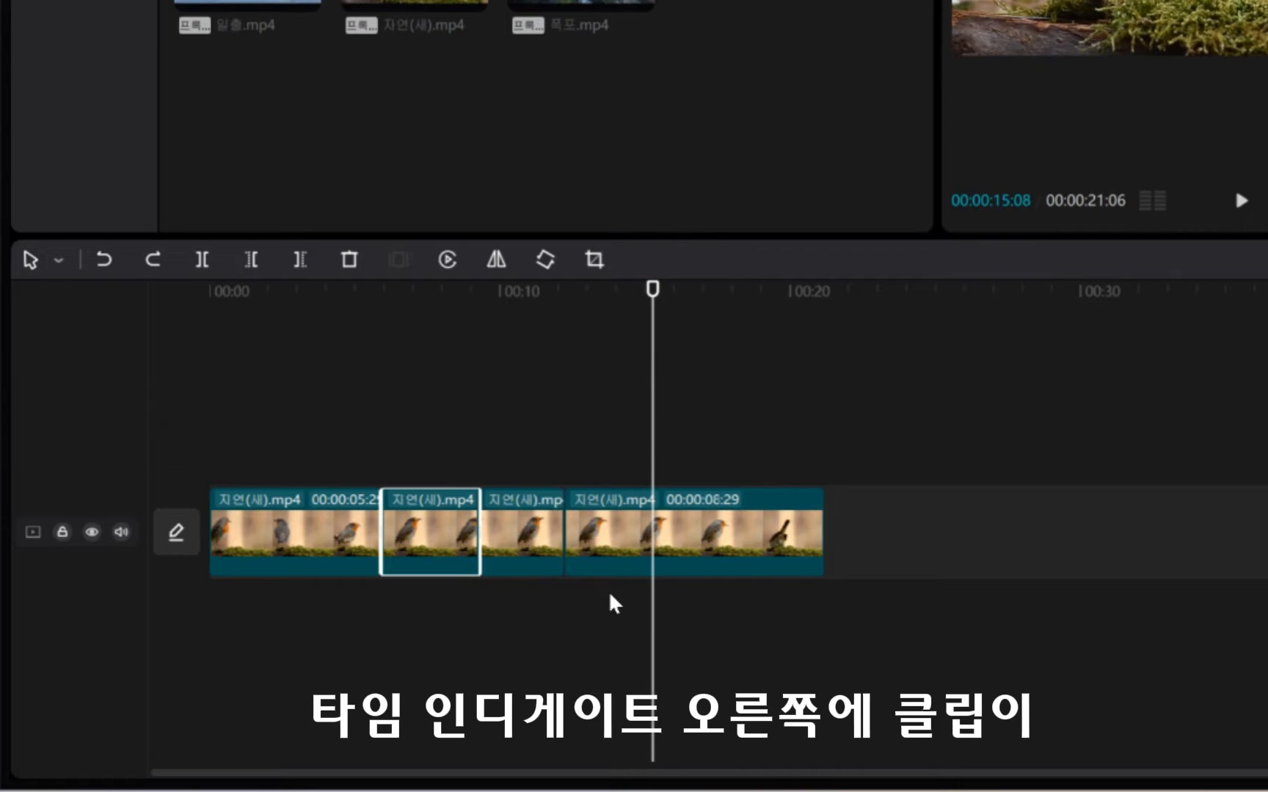
pyautogui.click(298, 258)
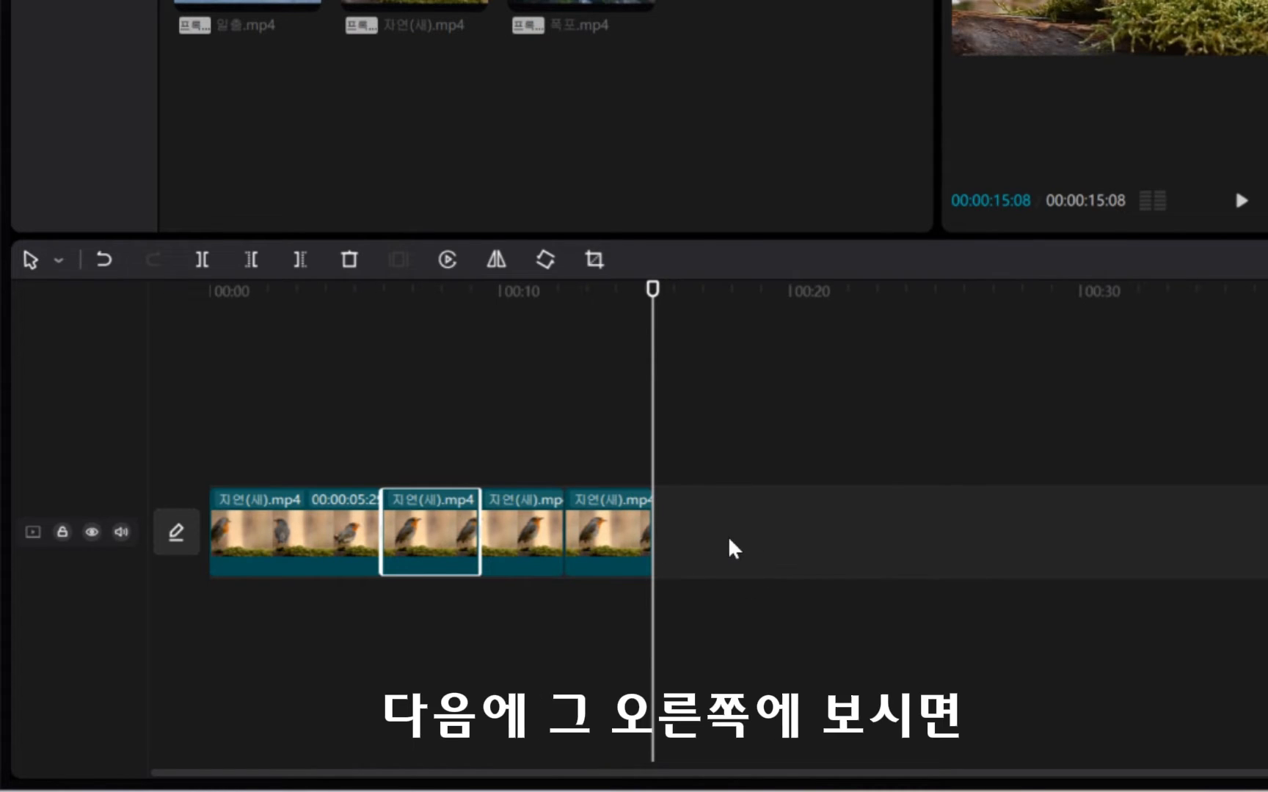
pyautogui.hotkey('ctrl', 'z')
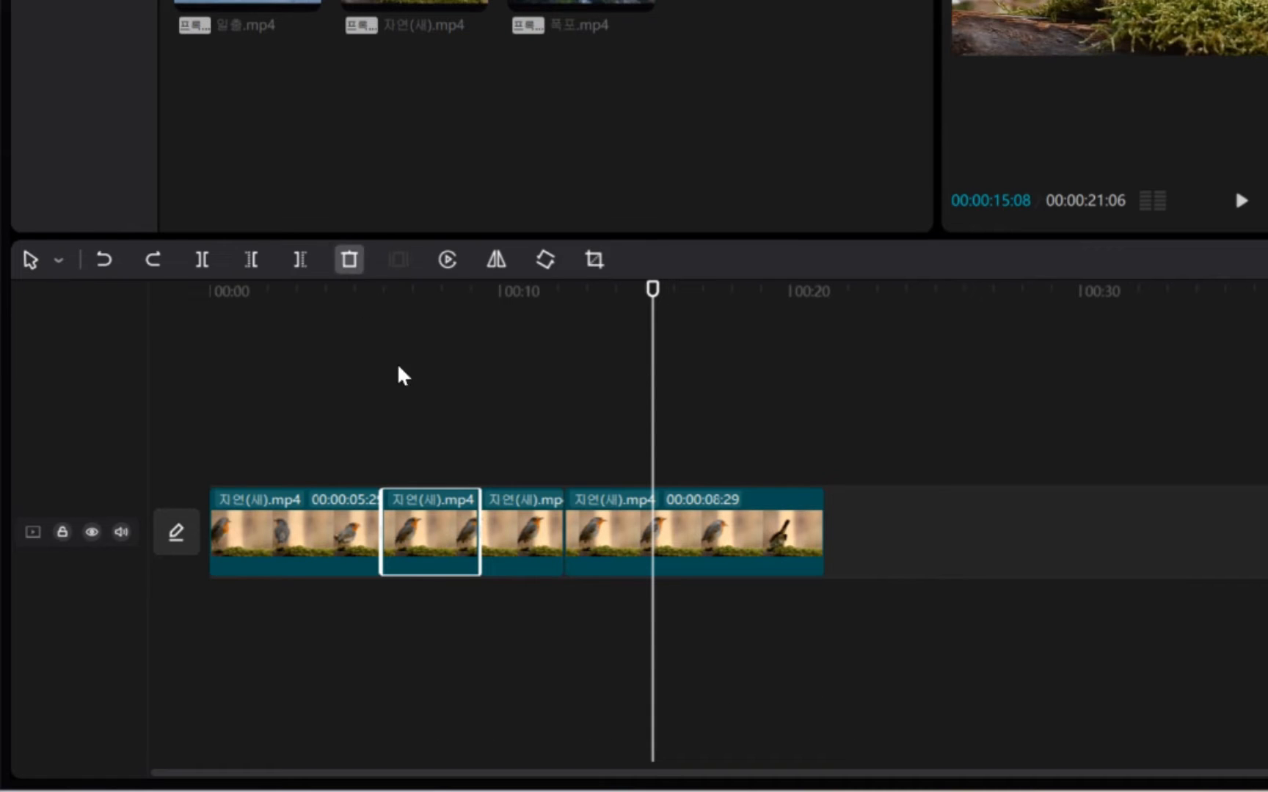
# Delete the second bird segment from the timeline and undo the deletion.
pyautogui.click(722, 541)
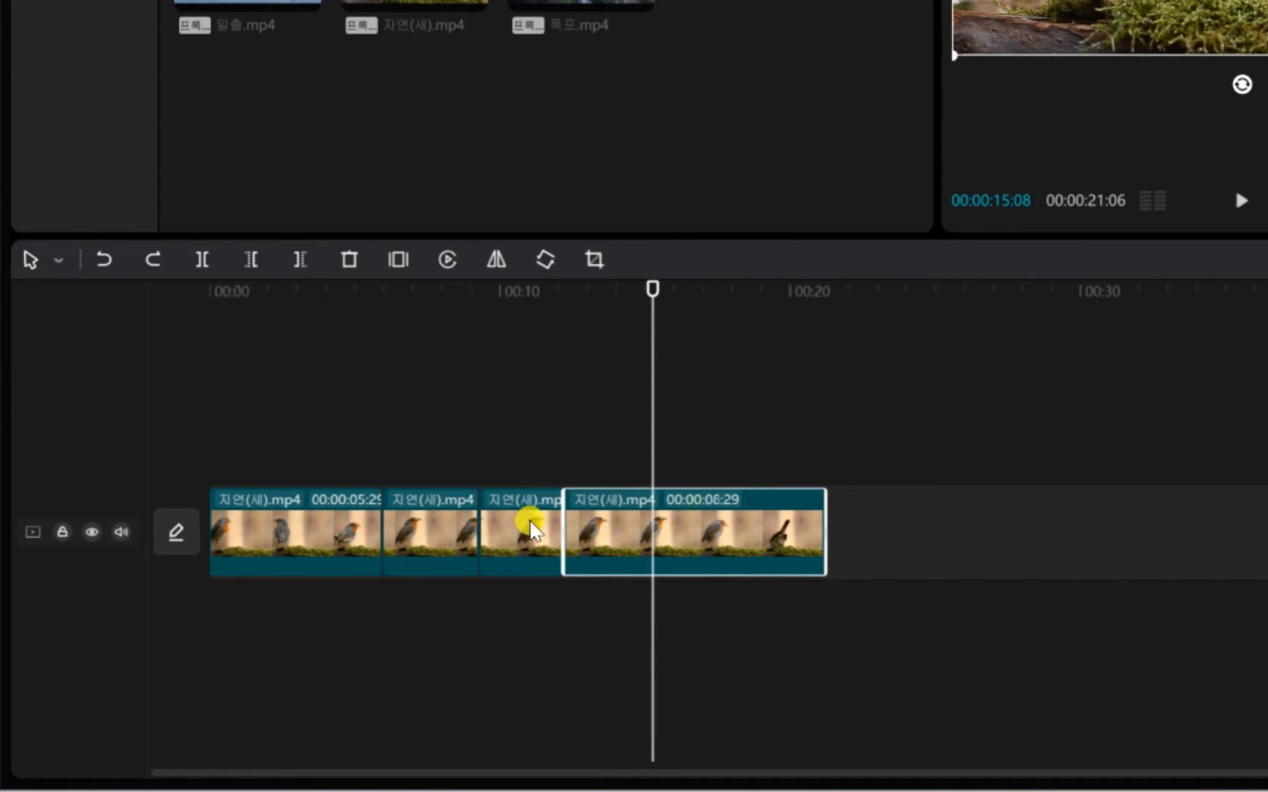
pyautogui.click(432, 529)
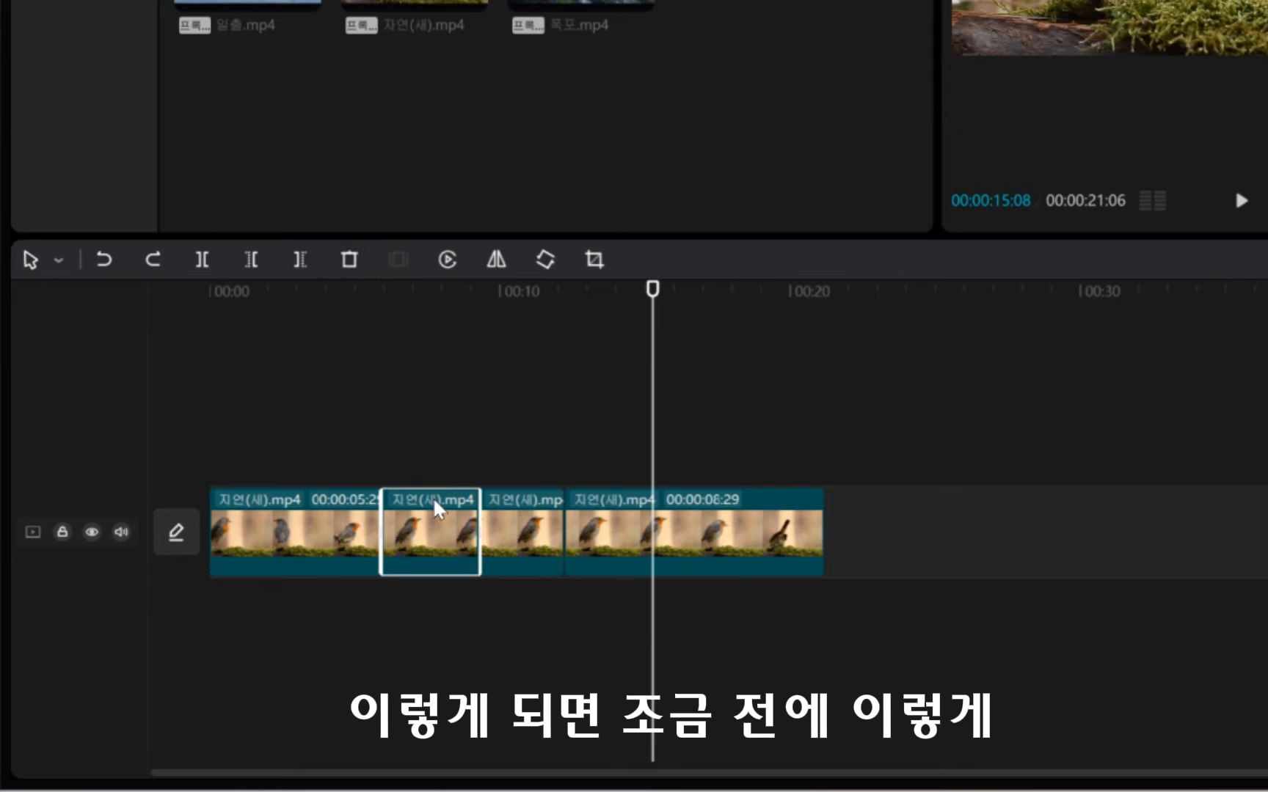
pyautogui.click(347, 258)
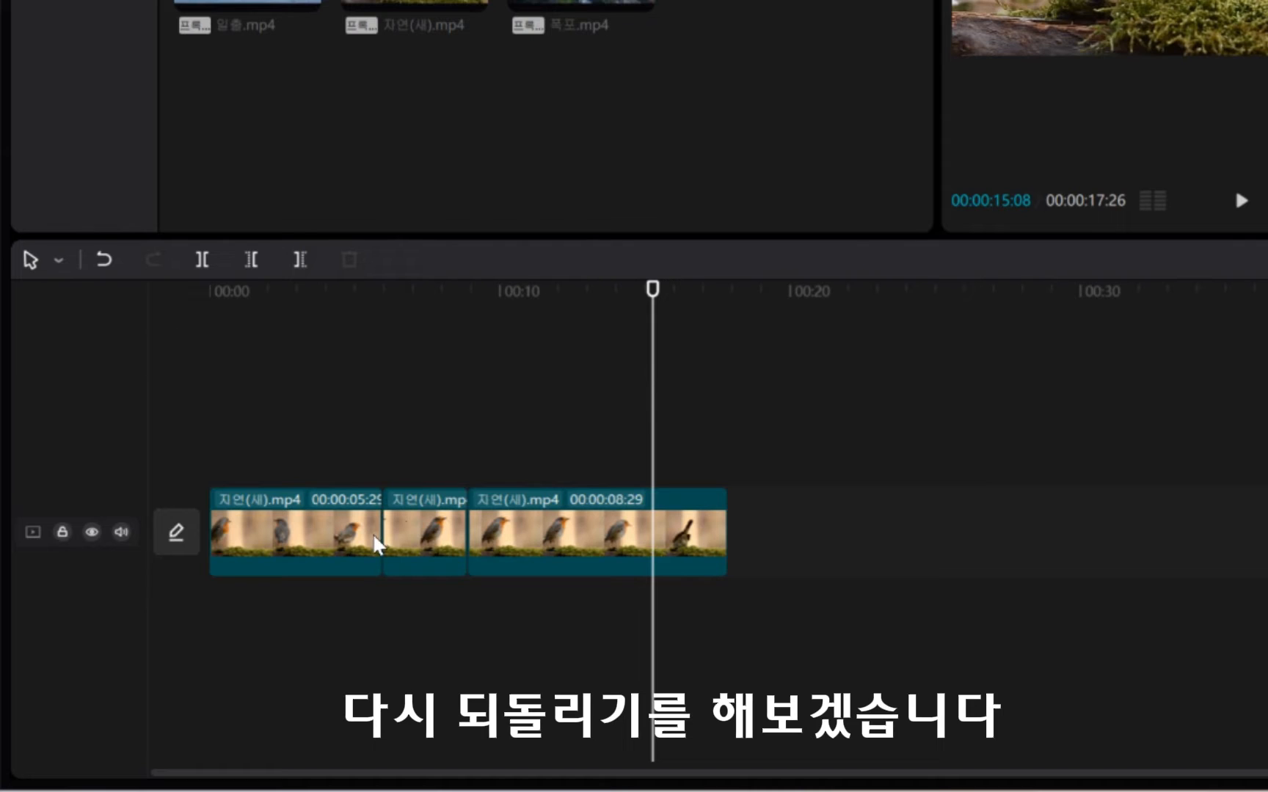
pyautogui.hotkey('ctrl', 'z')
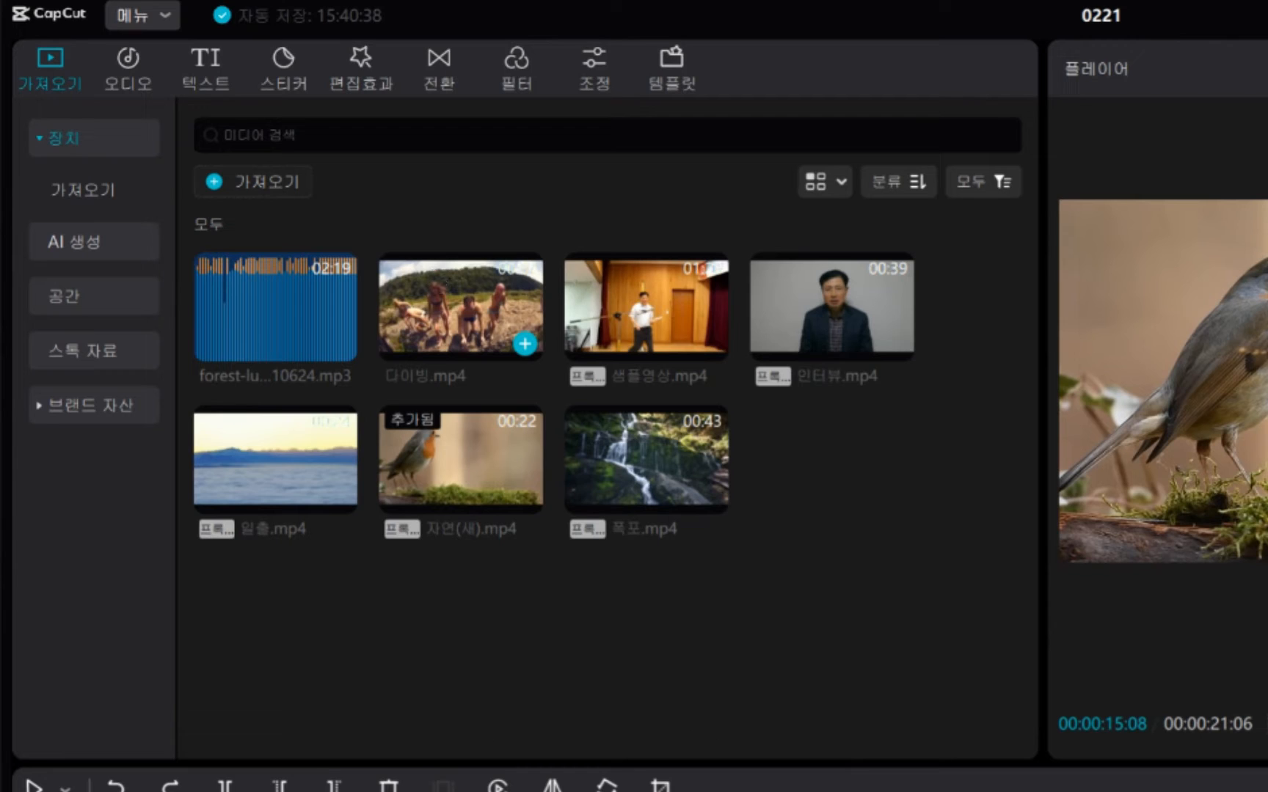
# Add the diving video 다이빙.mp4 to the main track near the playhead at 00:00:15:08.
pyautogui.moveTo(371, 257); pyautogui.dragTo(549, 372)
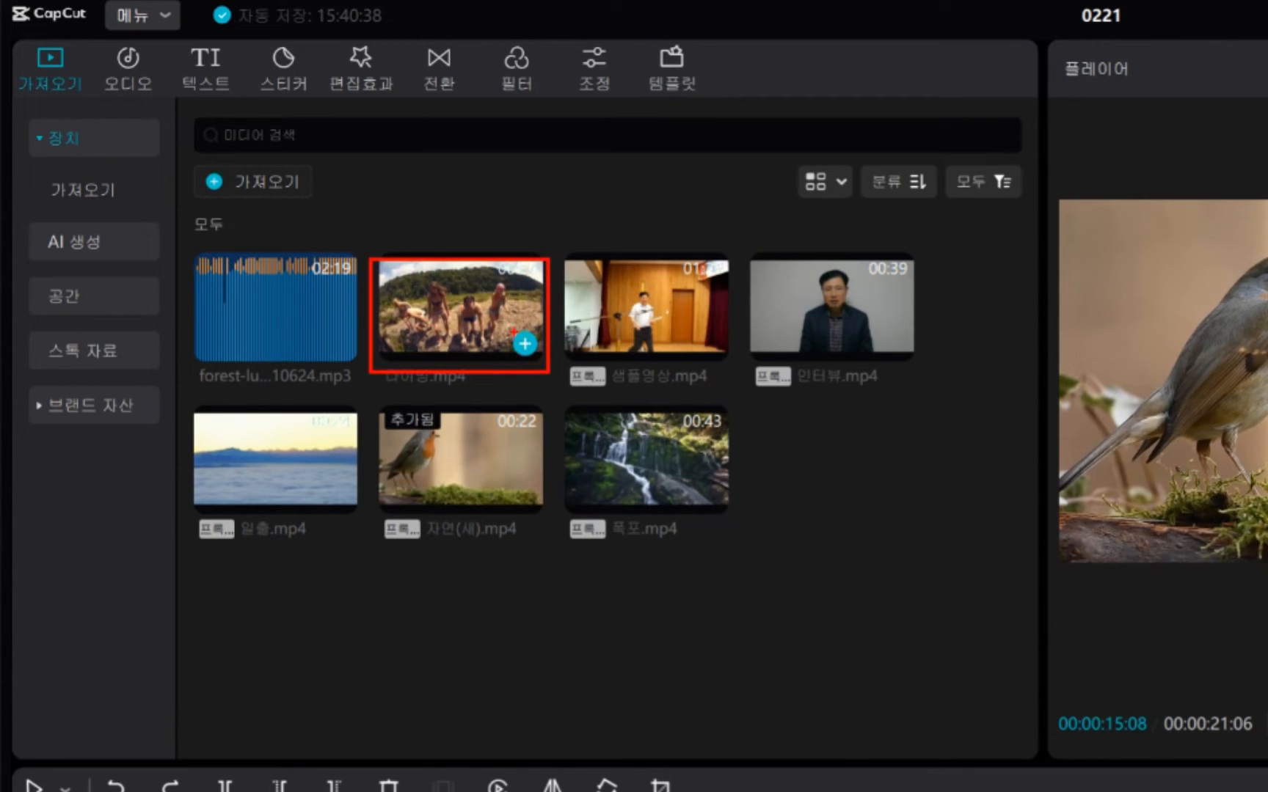
pyautogui.moveTo(501, 319); pyautogui.dragTo(543, 361)
pyautogui.click(525, 344)
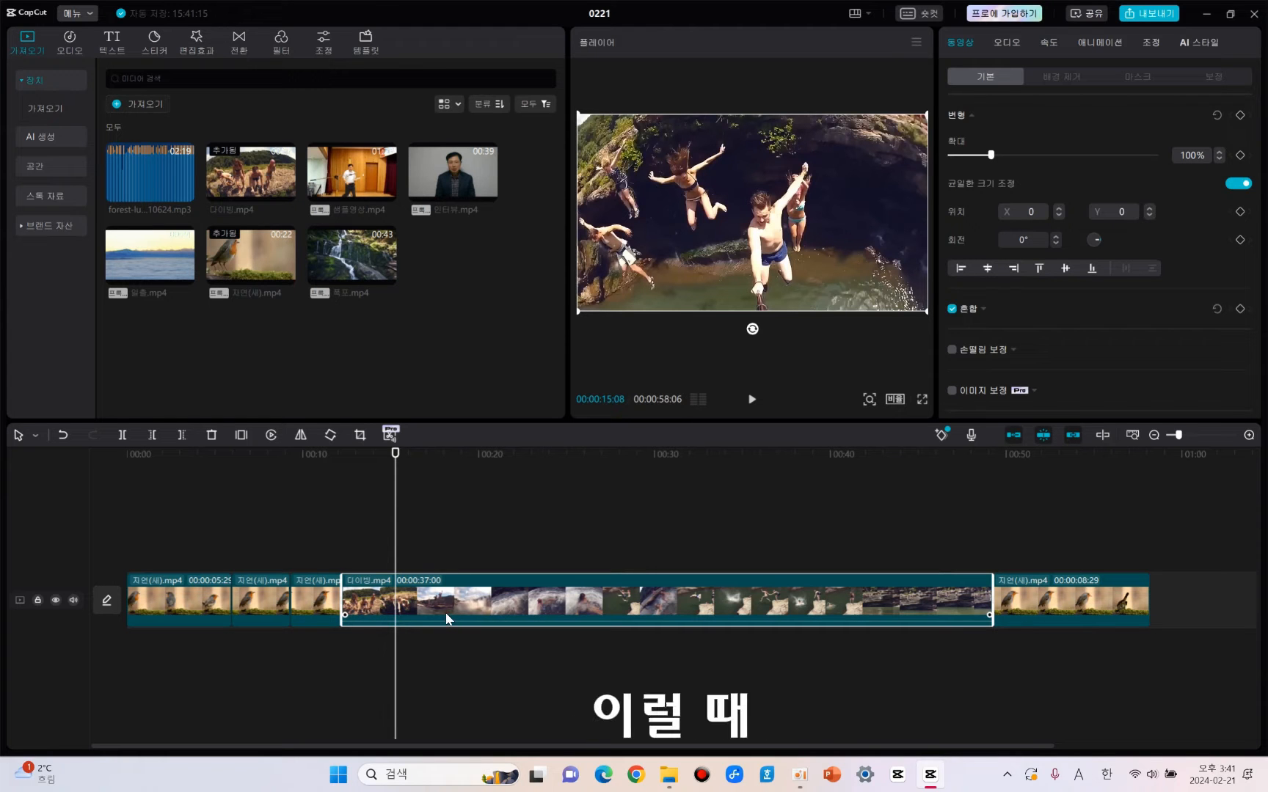
pyautogui.moveTo(275, 186)
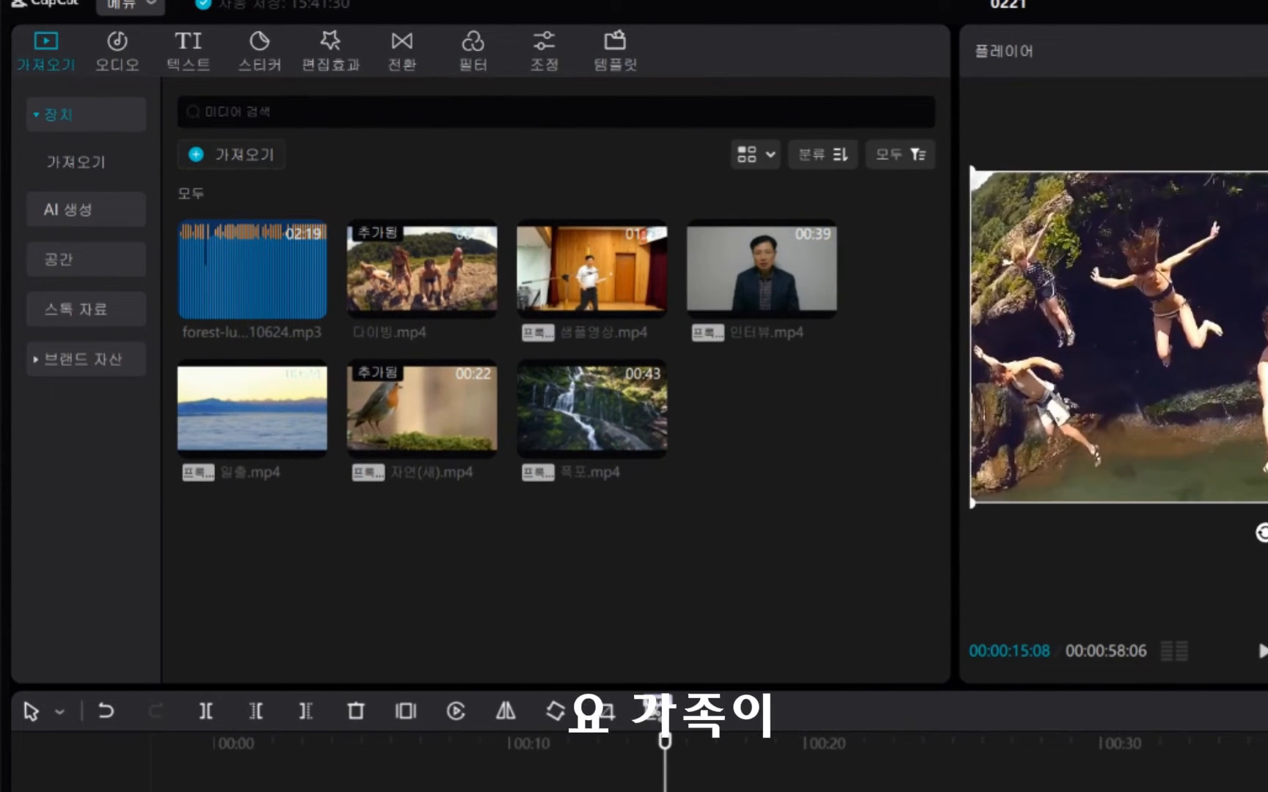
pyautogui.moveTo(651, 306)
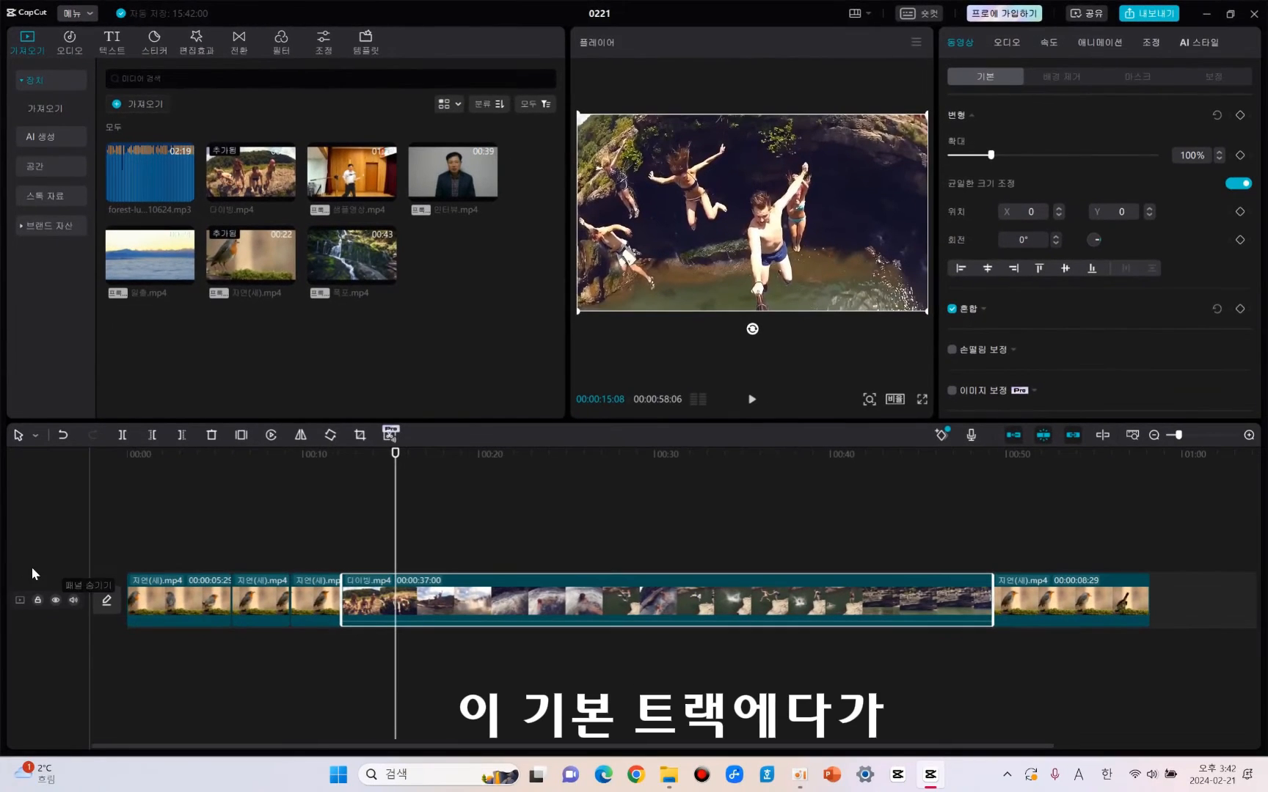
# Select all the clips on the main track and delete them to empty the timeline.
pyautogui.click(1215, 621)
pyautogui.moveTo(1052, 645); pyautogui.dragTo(231, 593)
pyautogui.press('Delete')
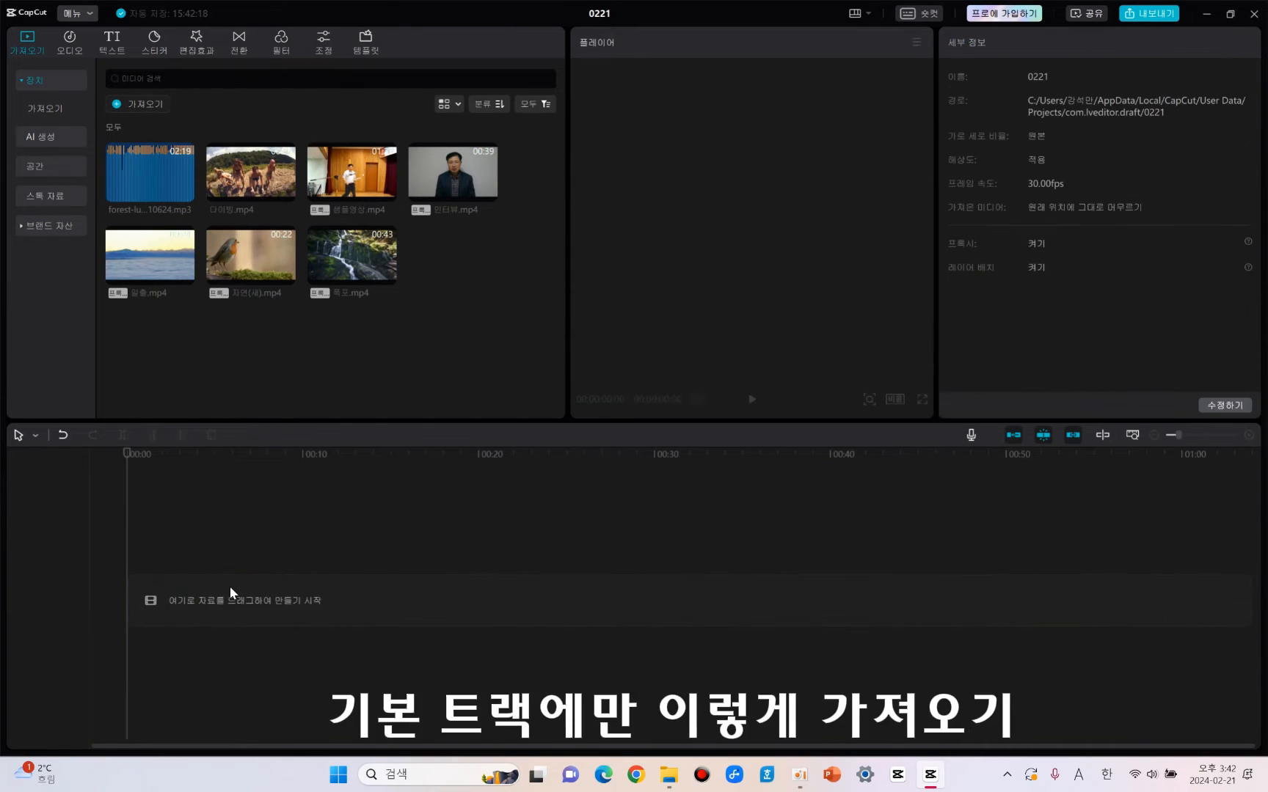
# Add the bird clip 자연(새).mp4 to the empty timeline and insert 다이빙.mp4 at the playhead before it.
pyautogui.click(286, 276)
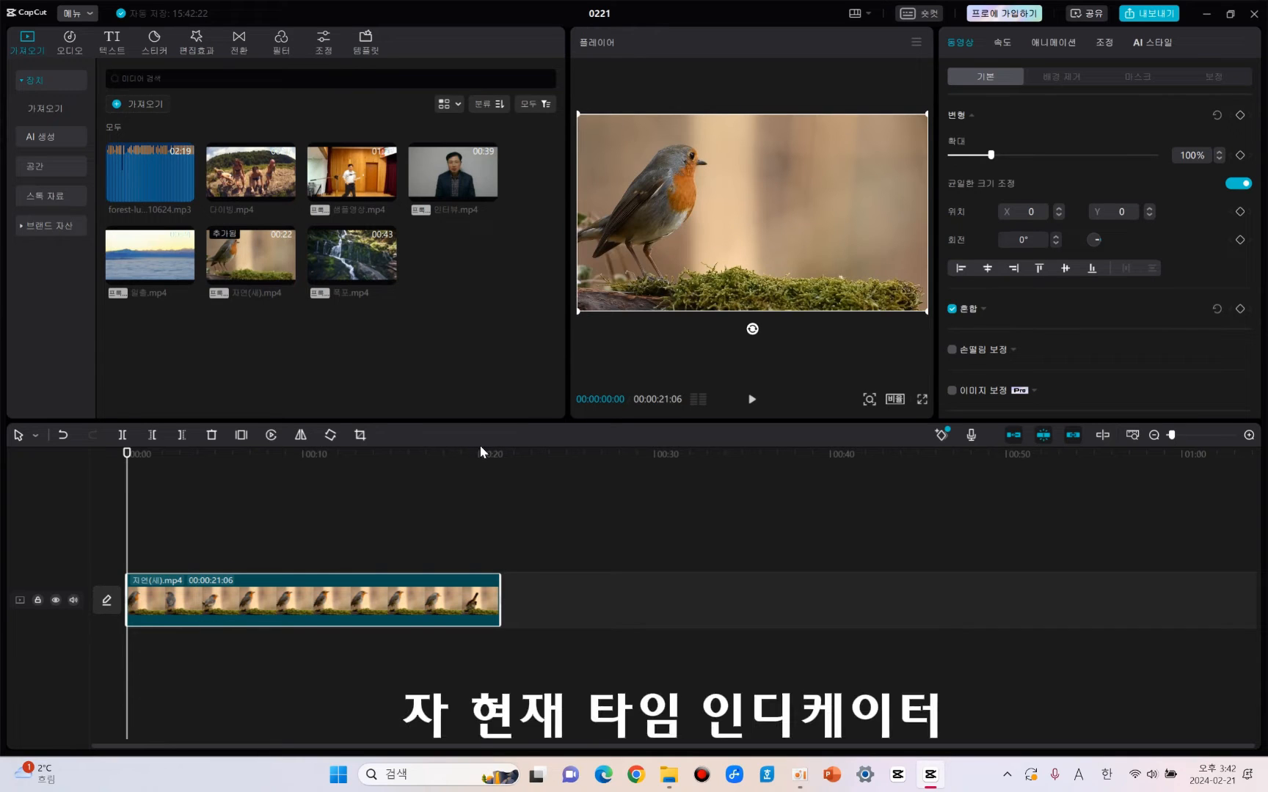
pyautogui.click(285, 193)
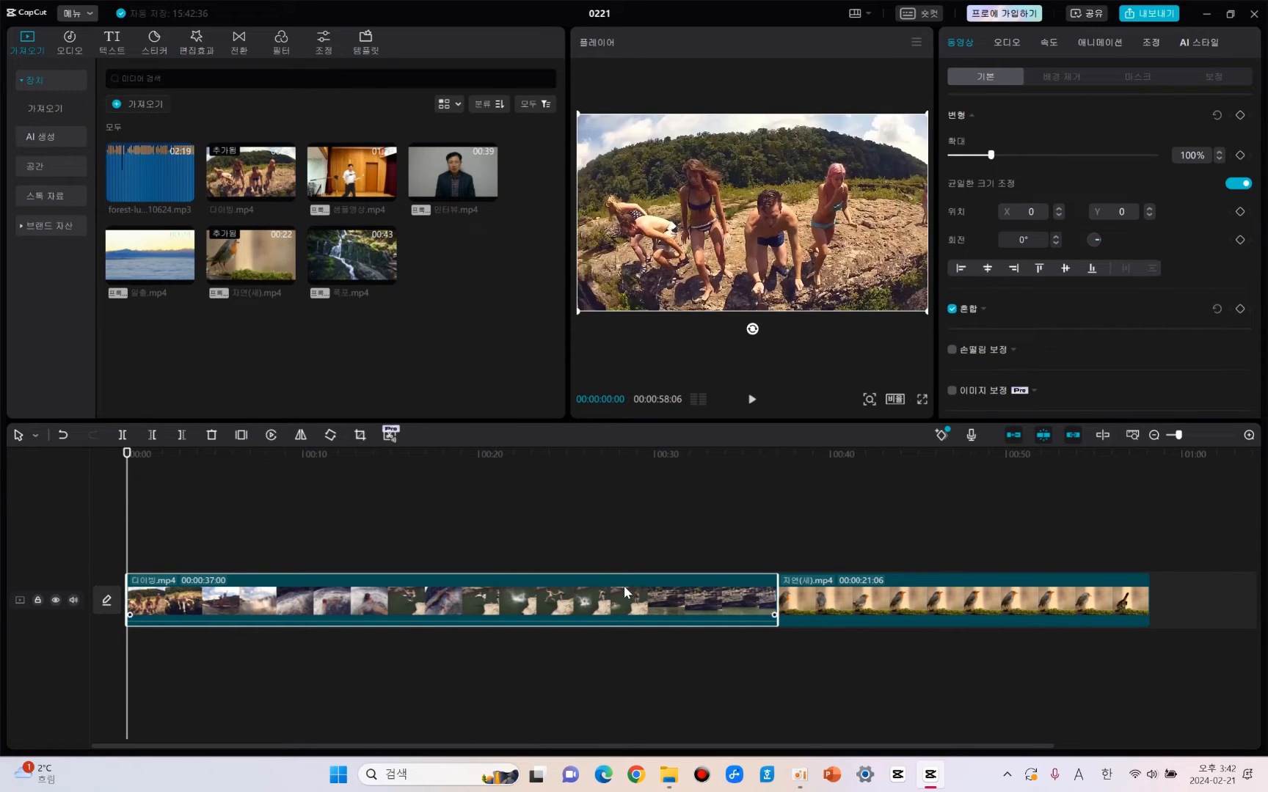
# Delete 다이빙.mp4 from the start of the timeline and add it again after the bird clip, at 00:00:21:06.
pyautogui.press('Delete')
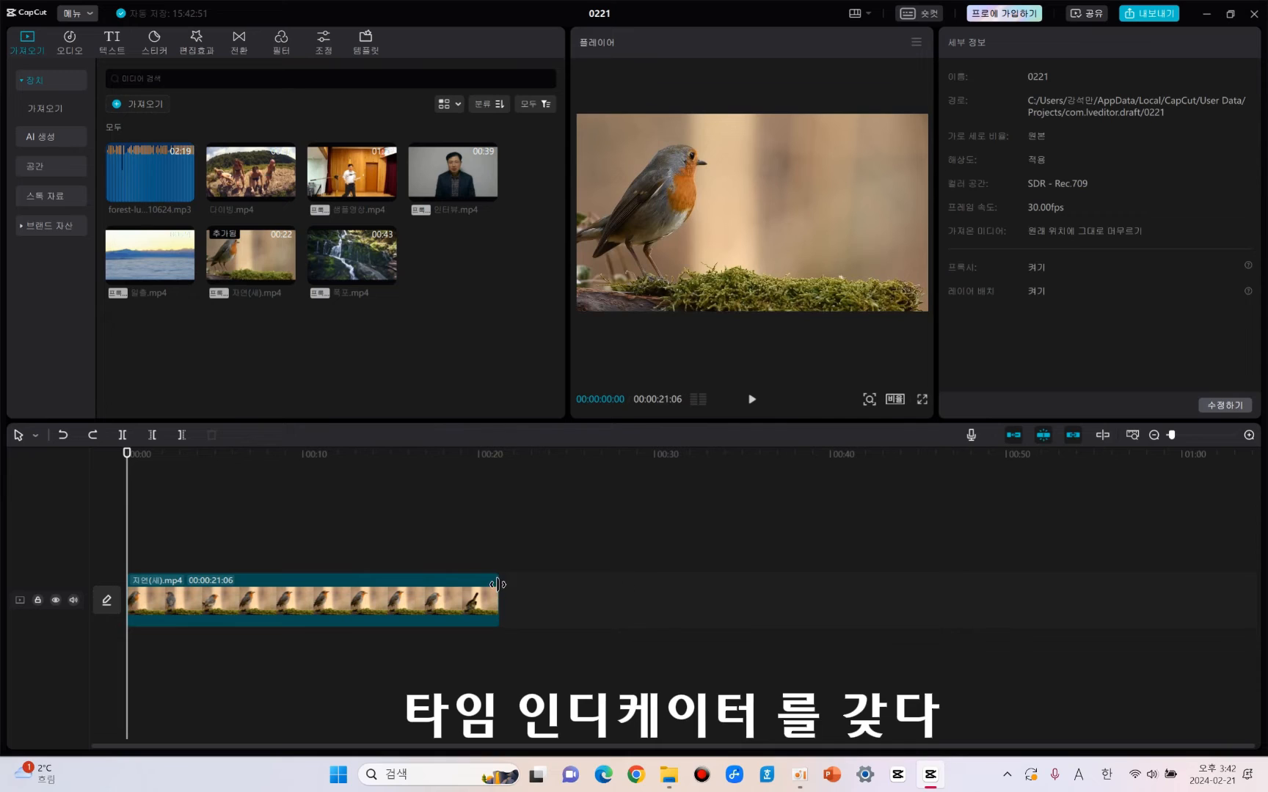
pyautogui.click(500, 457)
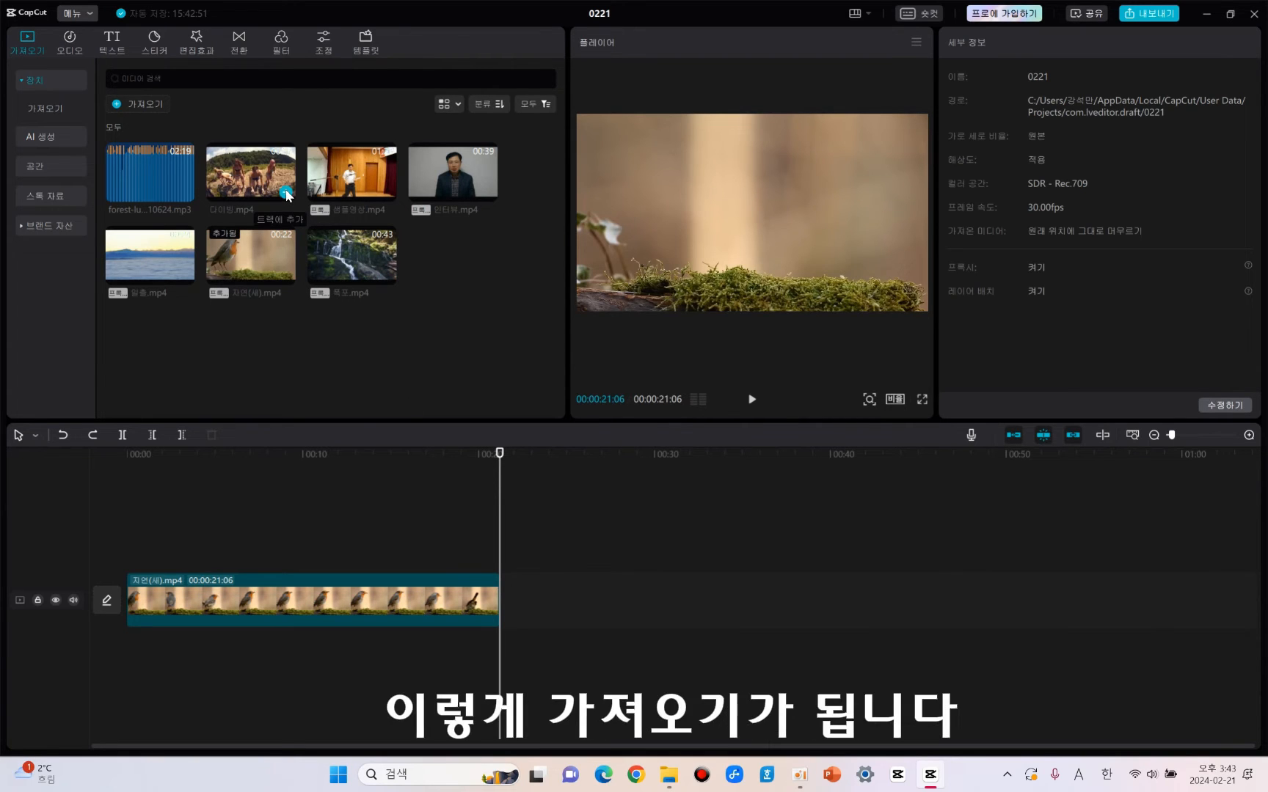
pyautogui.click(285, 192)
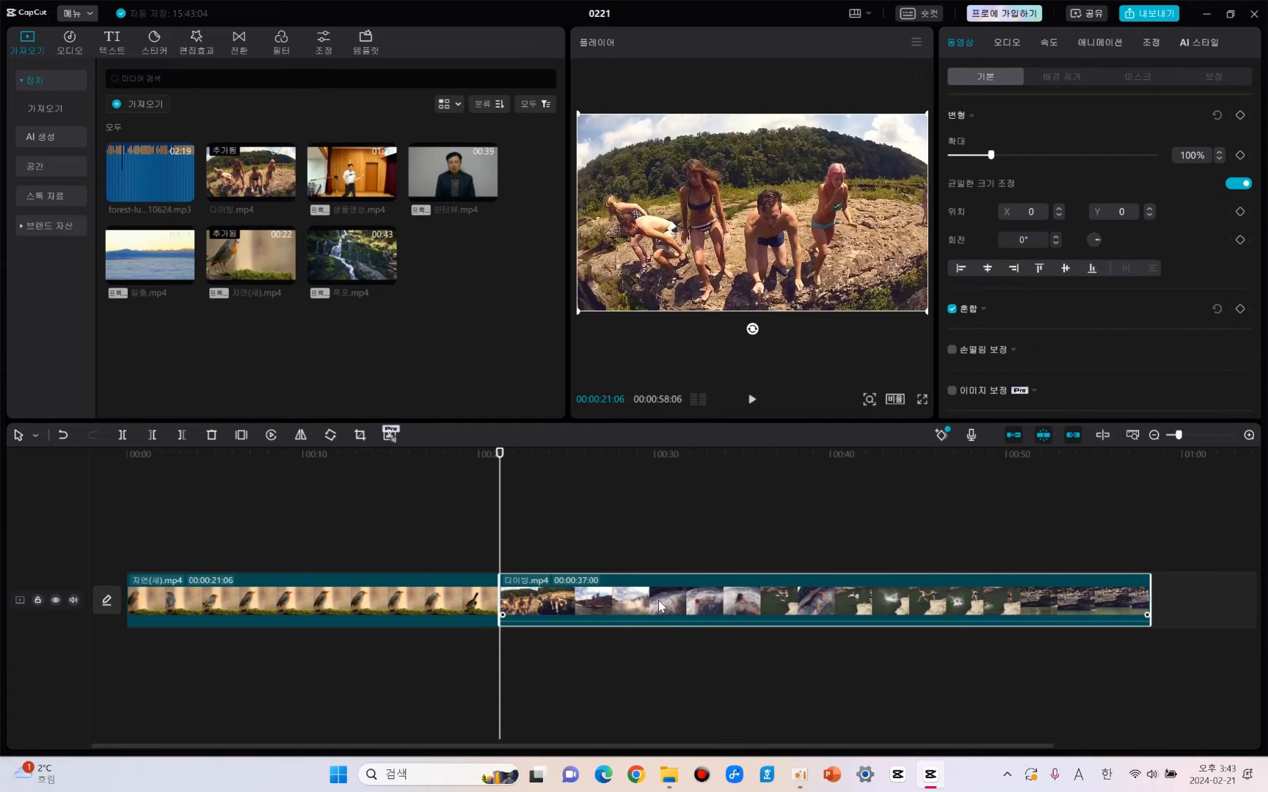
# Delete the diving clip behind the bird clip and place 다이빙.mp4 from the media library directly at the bird clip's end.
pyautogui.press('Delete')
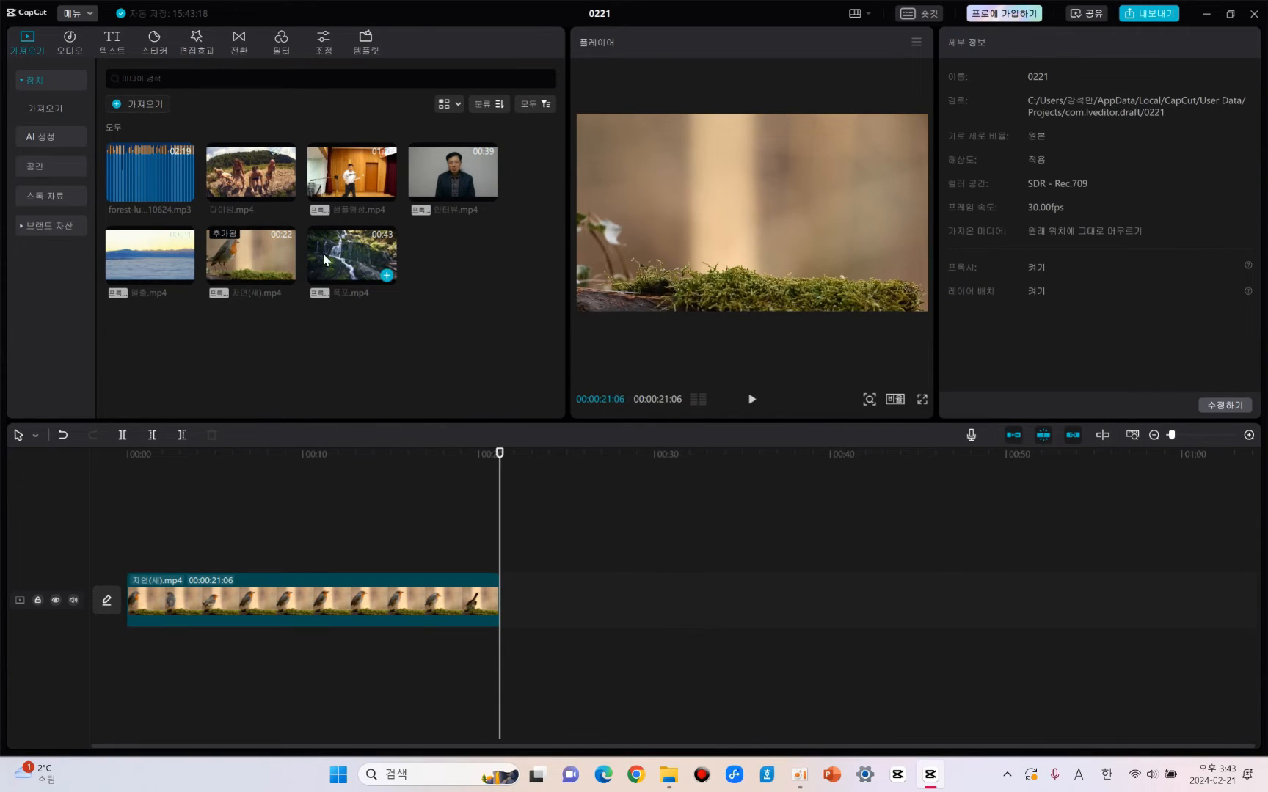
pyautogui.moveTo(263, 177); pyautogui.dragTo(523, 584)
pyautogui.moveTo(386, 194)
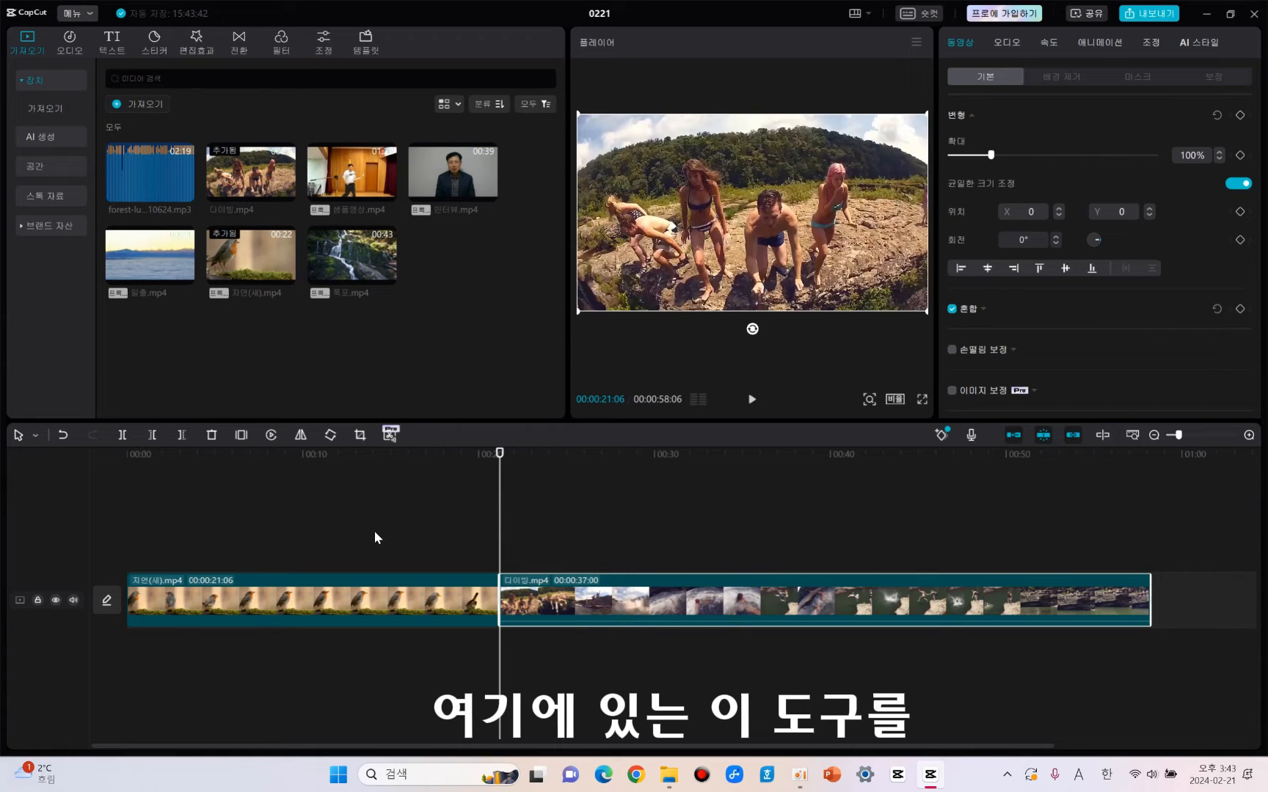
# Place a second copy of 다이빙.mp4 on a track above the main track and delete that copy.
pyautogui.moveTo(285, 194)
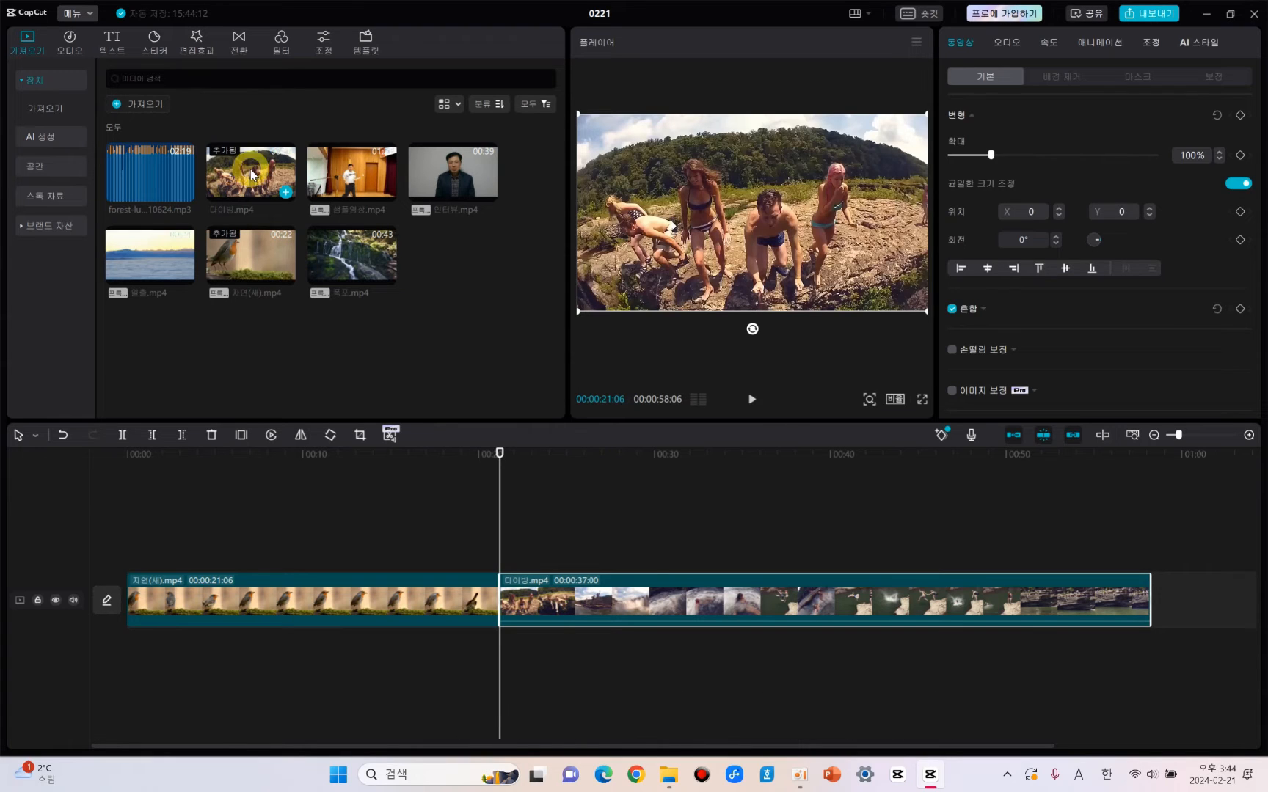
pyautogui.moveTo(252, 174); pyautogui.dragTo(333, 556)
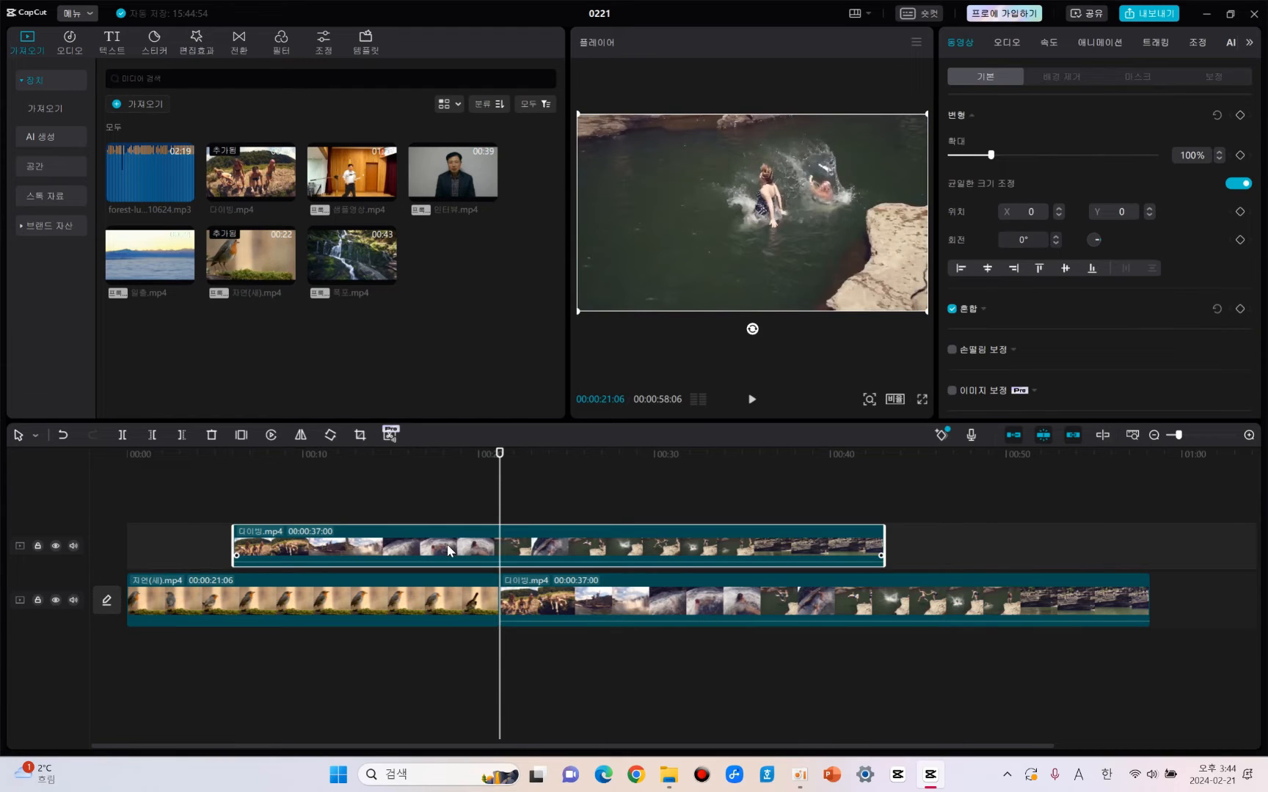
pyautogui.press('Delete')
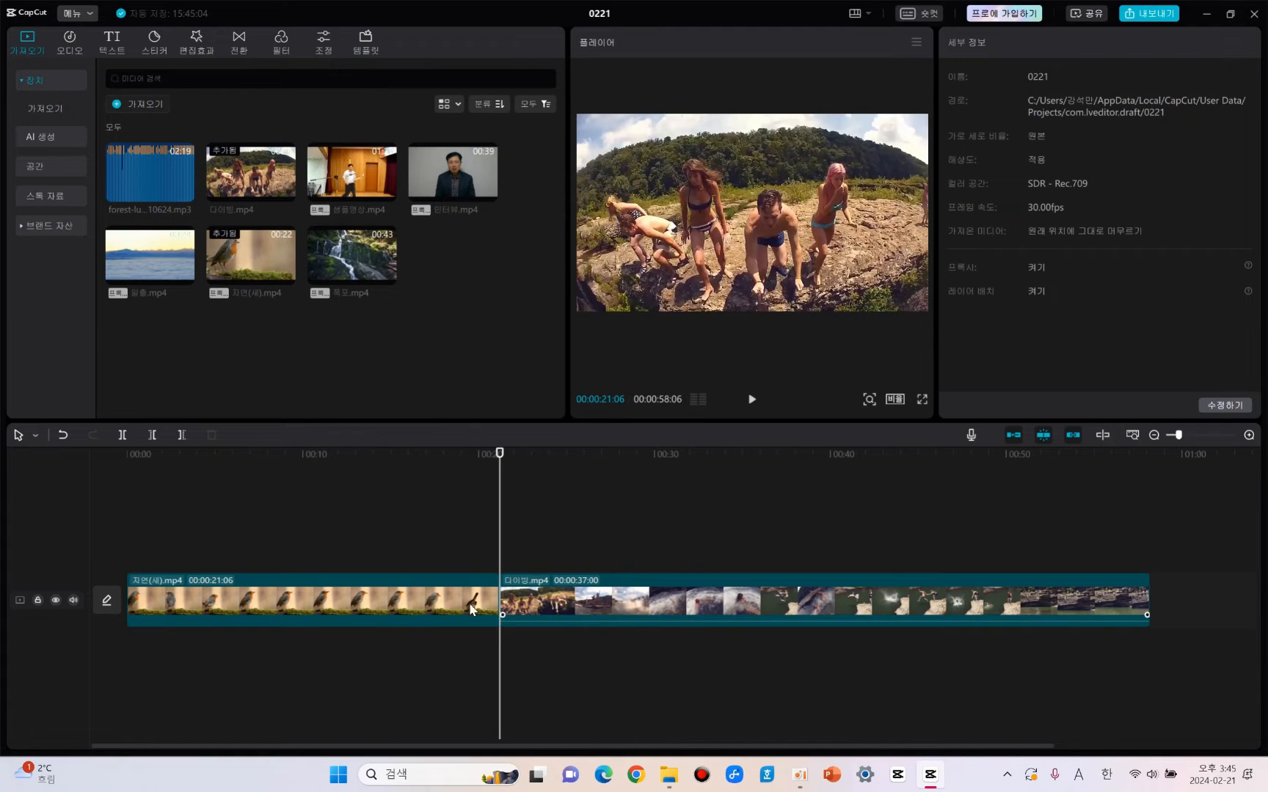
# Insert a freeze frame into the bird clip 자연(새).mp4 at 00:00:04:09.
pyautogui.click(360, 596)
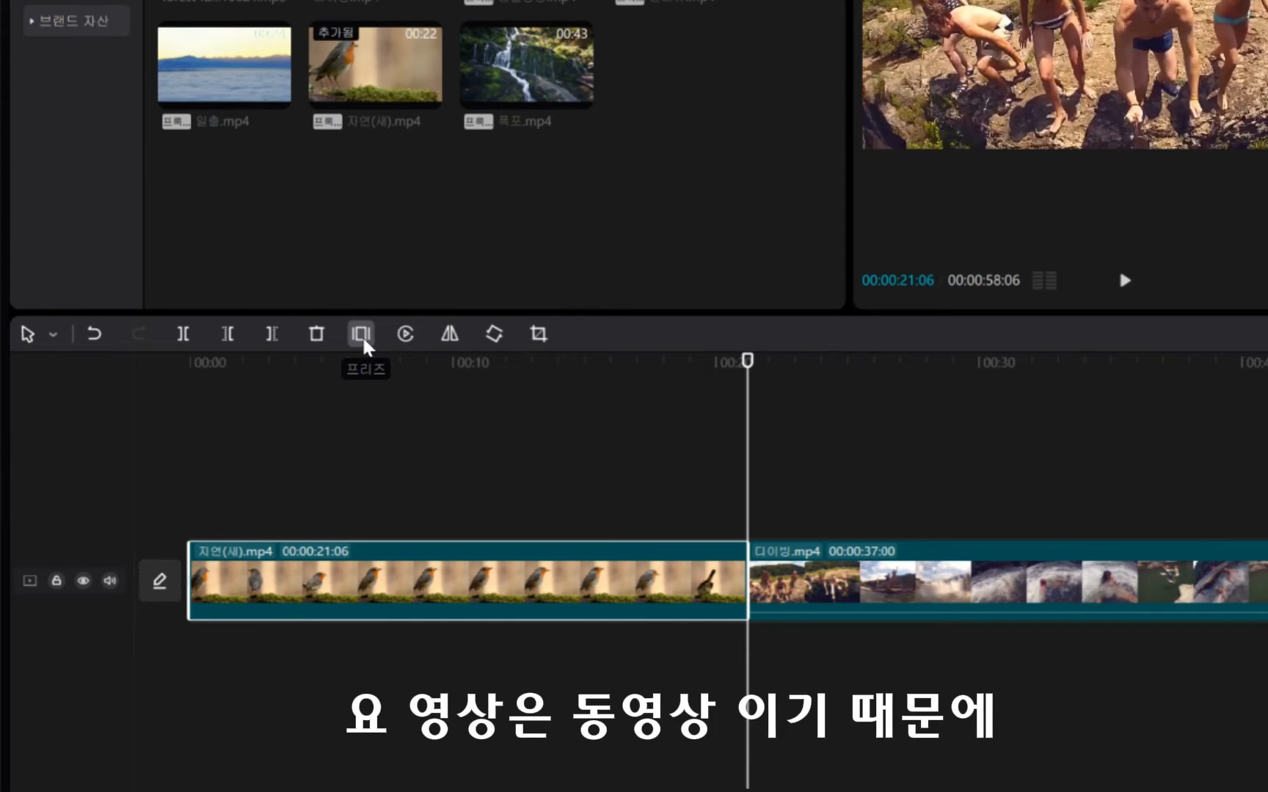
pyautogui.click(293, 372)
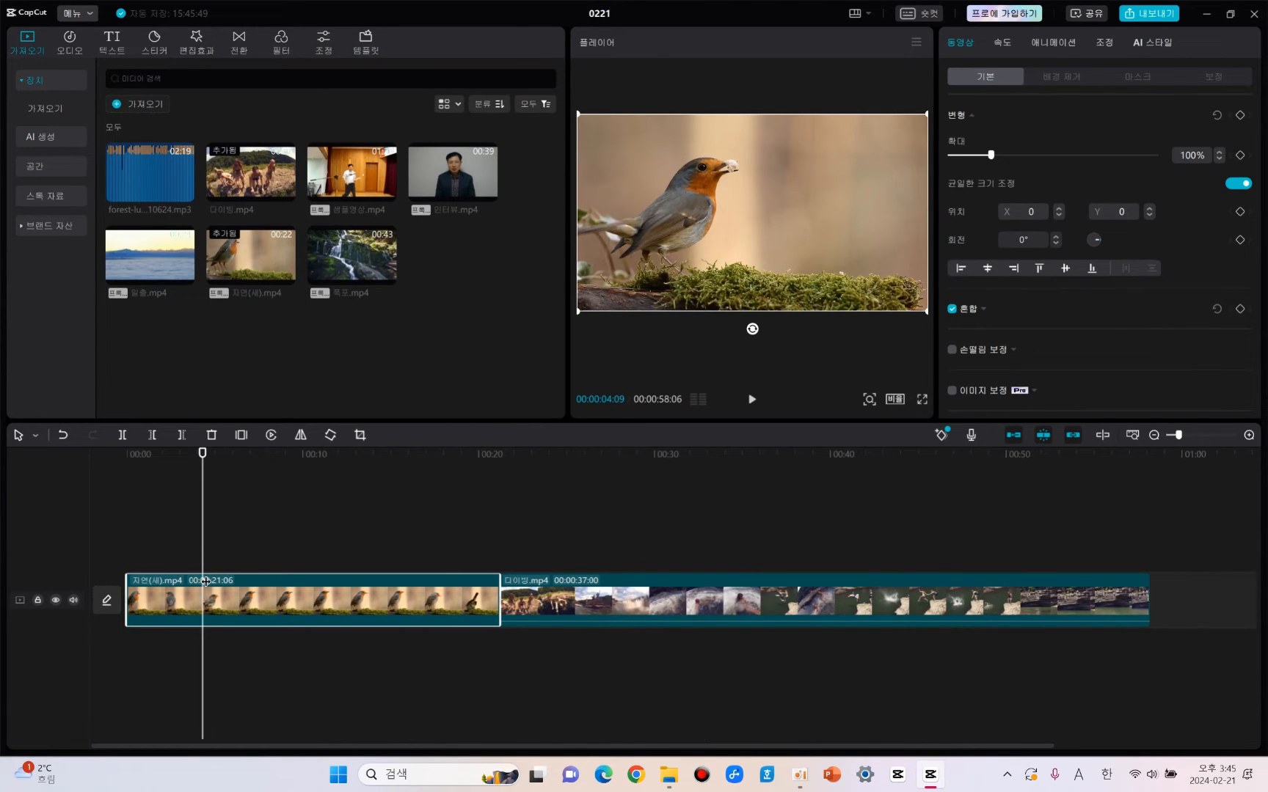
pyautogui.click(203, 455)
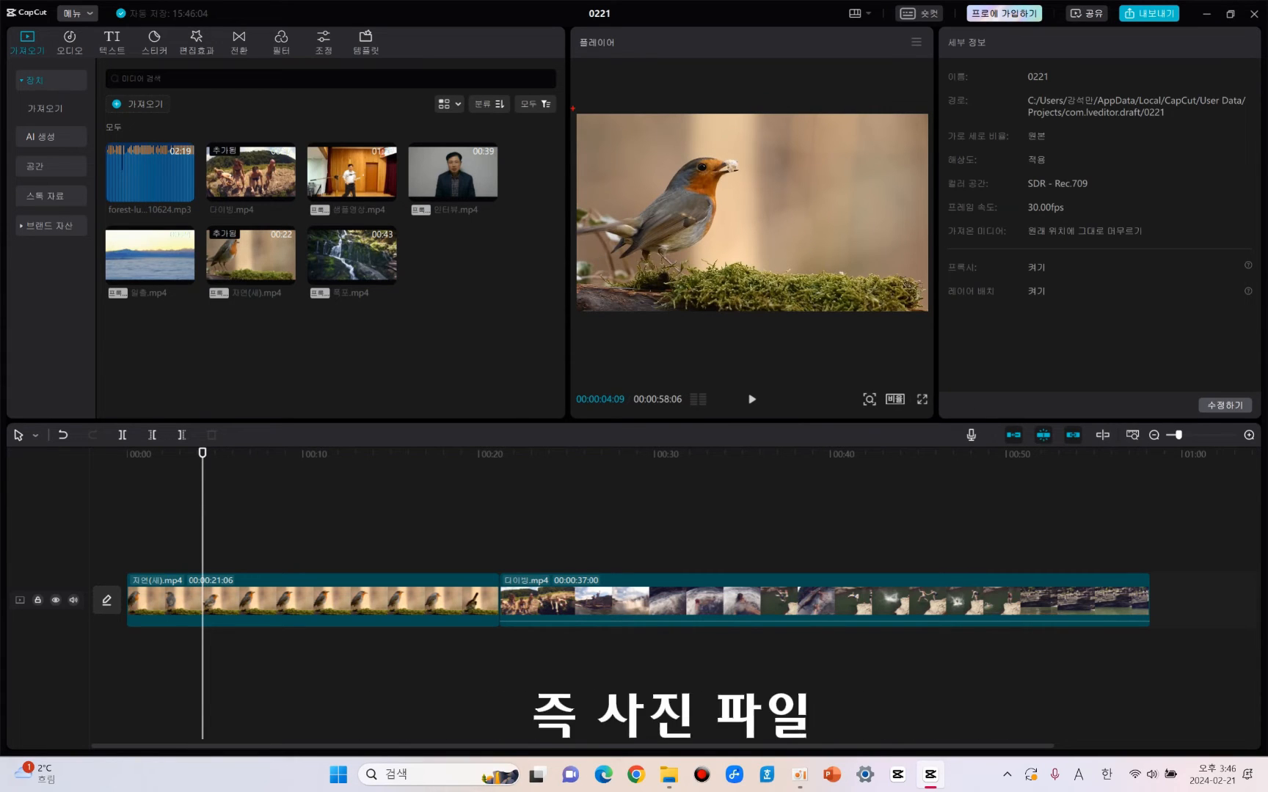
pyautogui.click(575, 115)
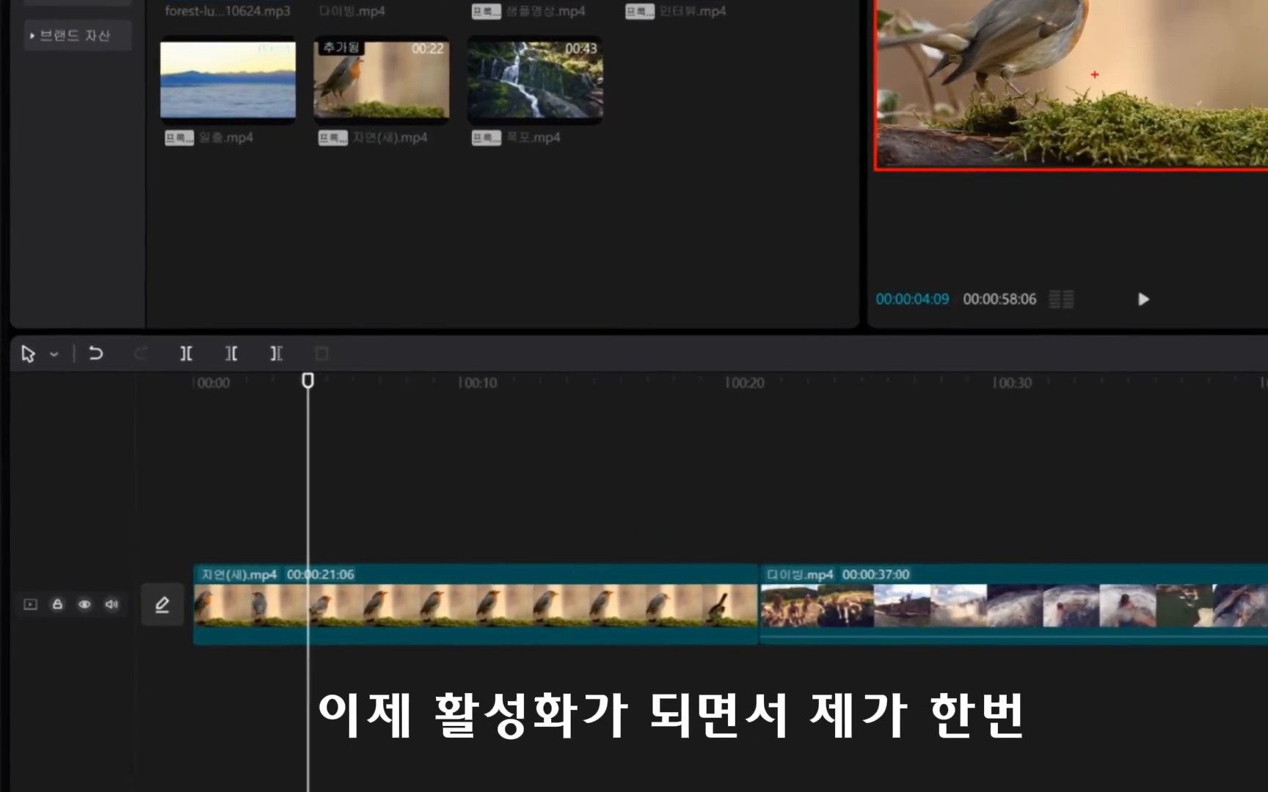
pyautogui.press('Escape')
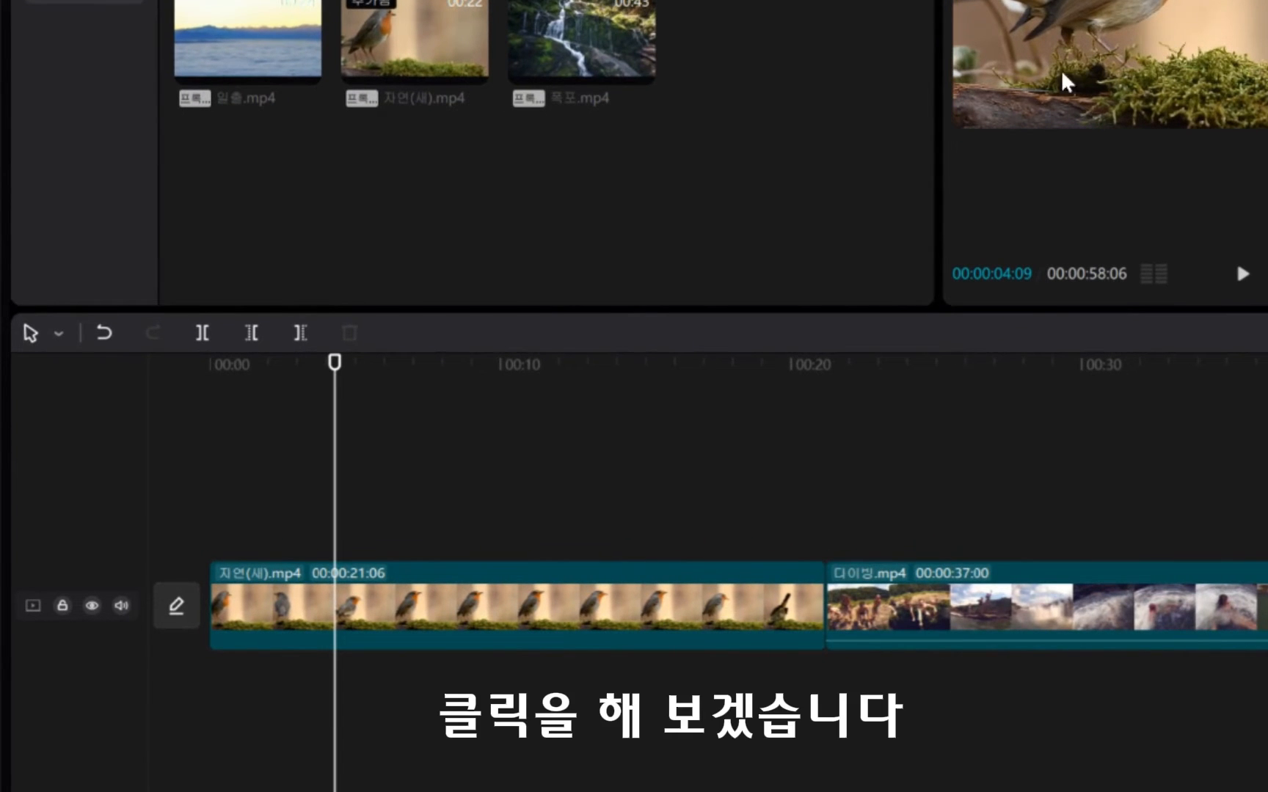
pyautogui.click(578, 602)
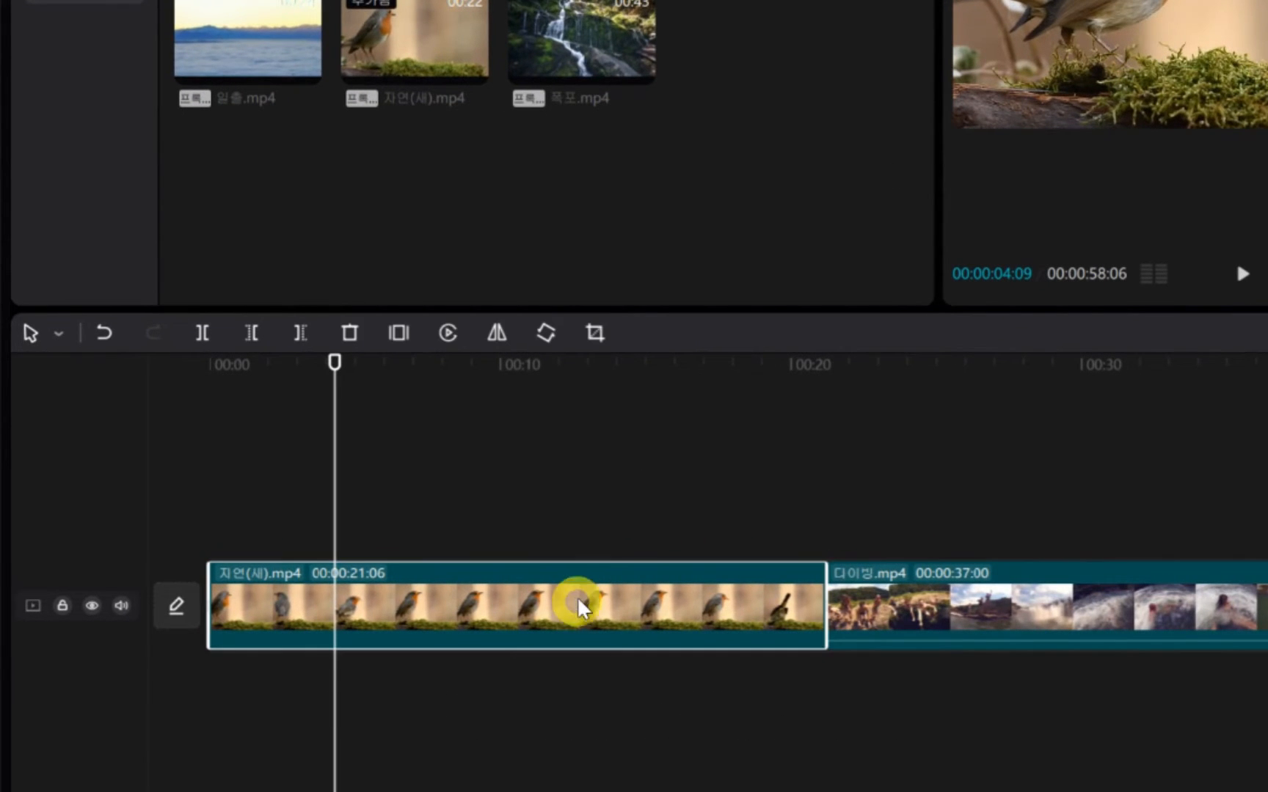
pyautogui.click(398, 332)
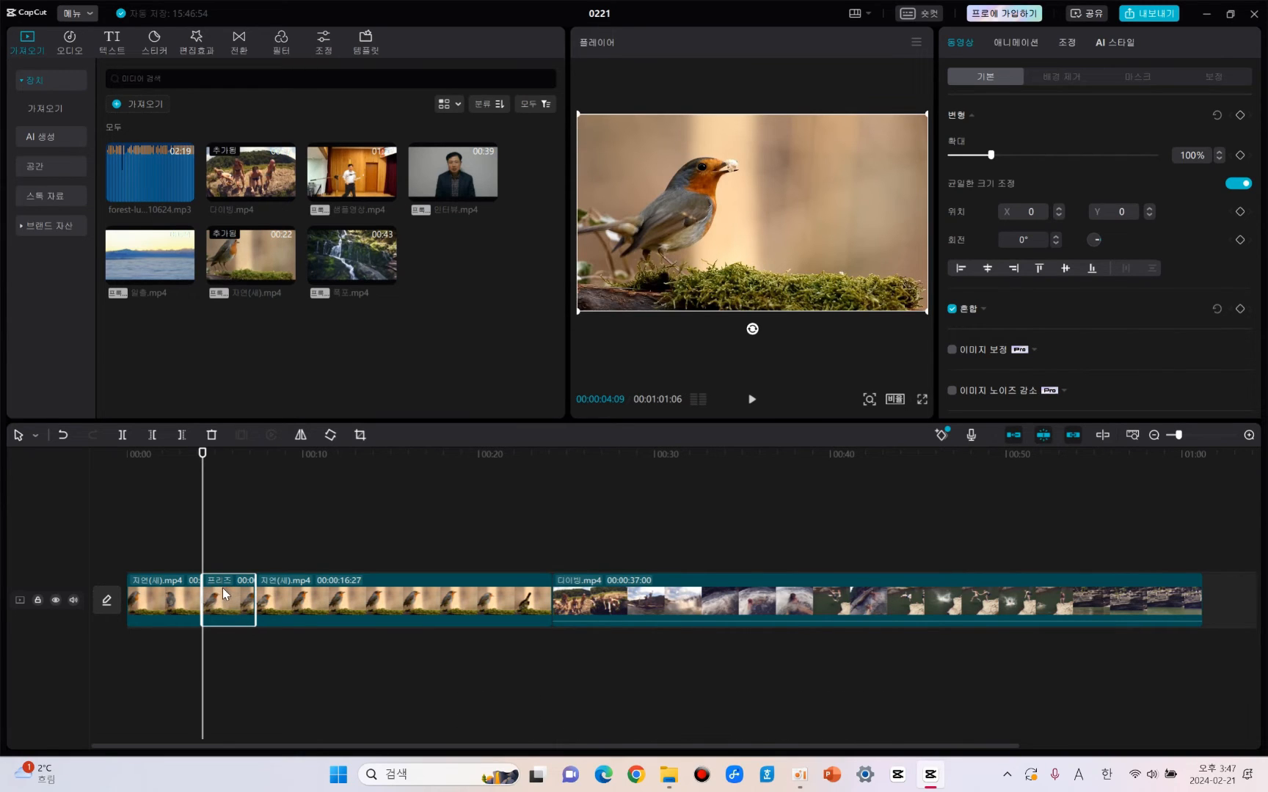
# Play through the freeze-frame segment and select the bird segment that follows it.
pyautogui.press('space')
pyautogui.click(275, 600)
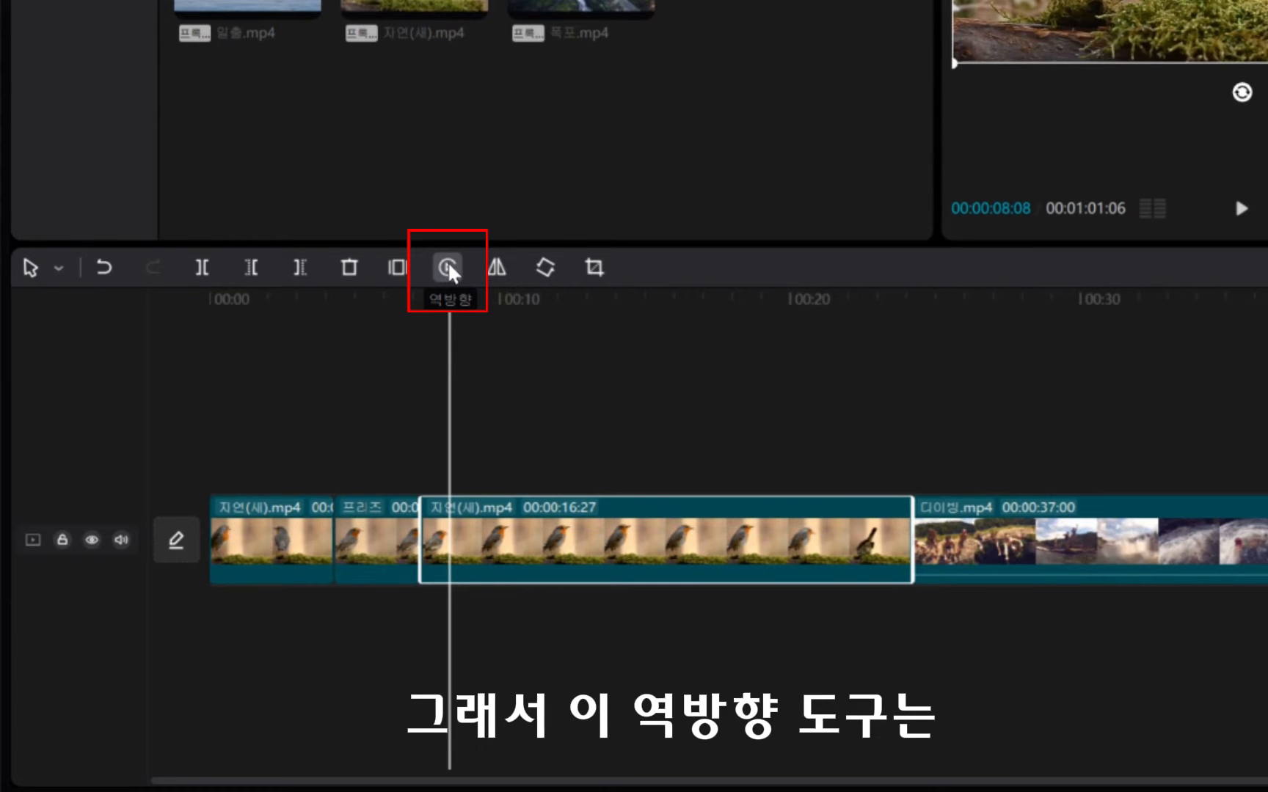
pyautogui.click(448, 268)
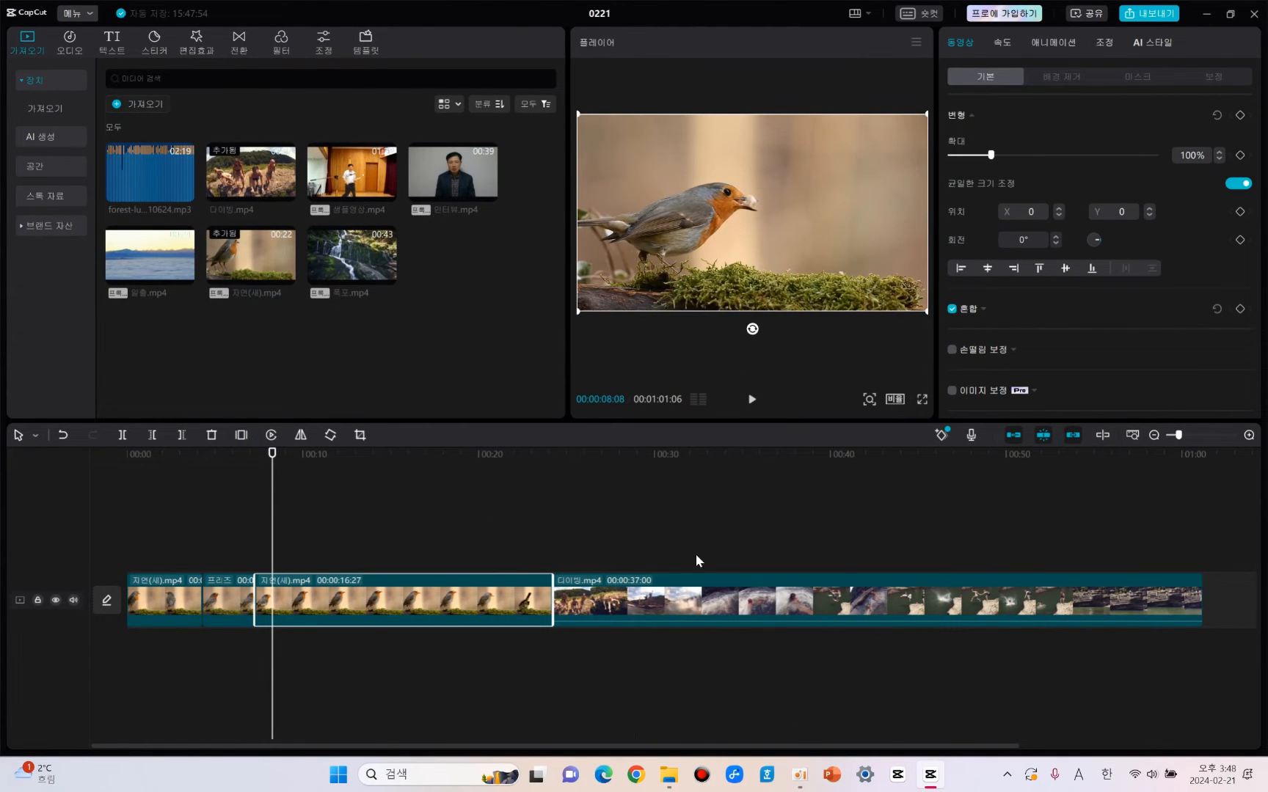
# Preview the diving clip to find the moment of the jump and split the clip at 00:00:42:13.
pyautogui.click(880, 455)
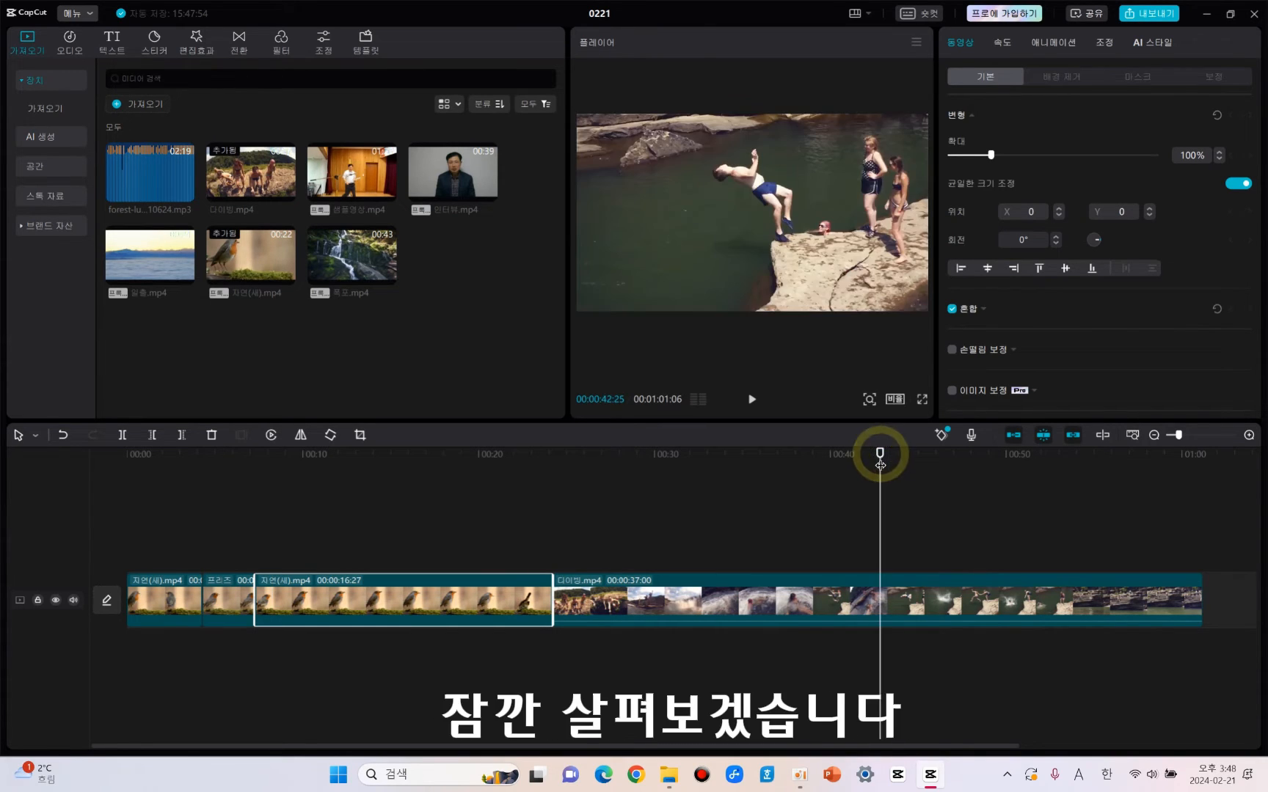
pyautogui.click(852, 455)
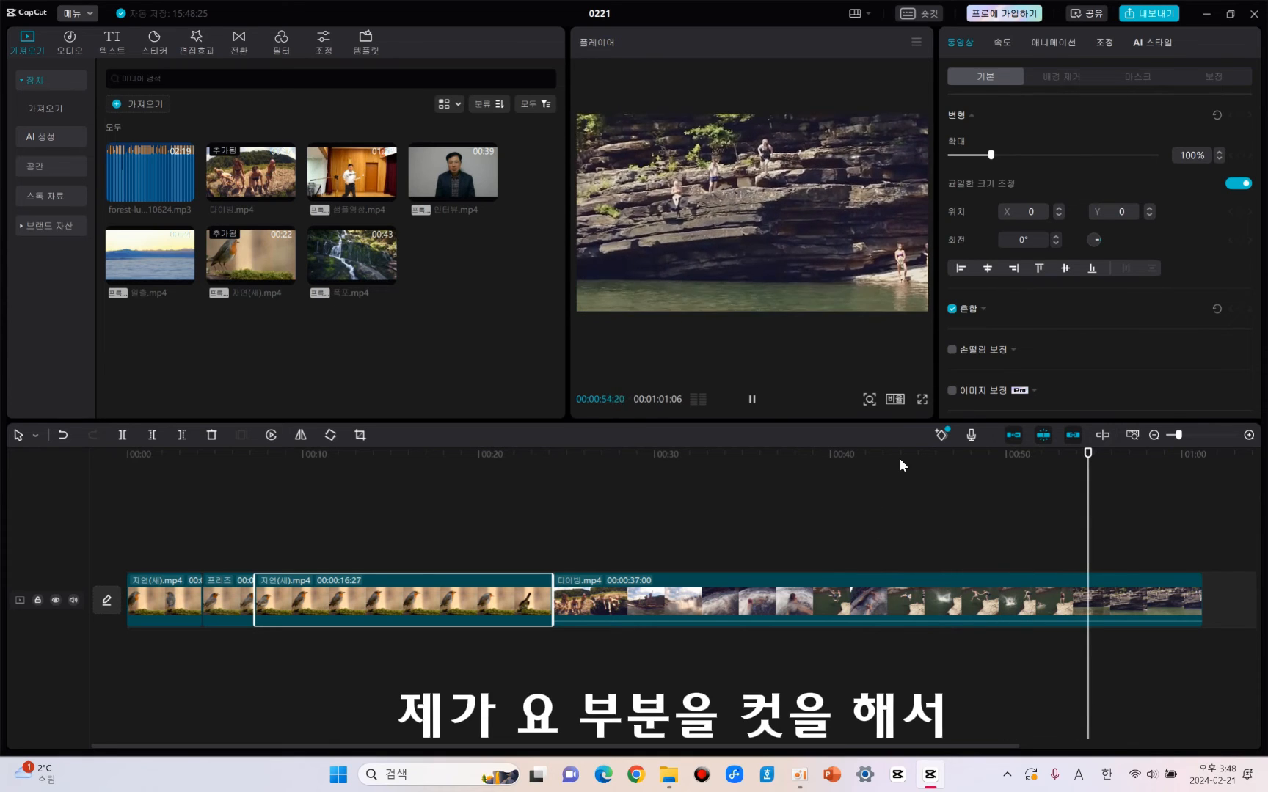
pyautogui.press('space')
pyautogui.click(869, 461)
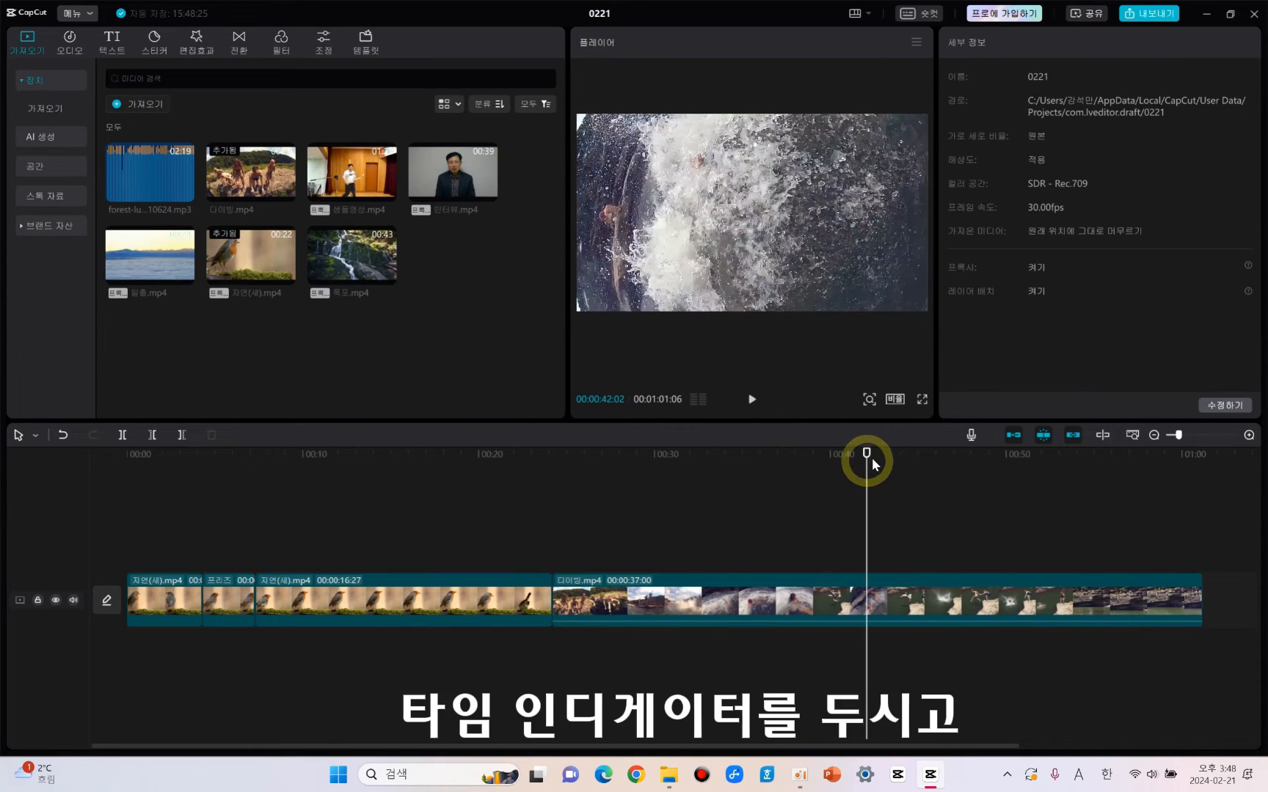
pyautogui.click(895, 469)
pyautogui.click(880, 463)
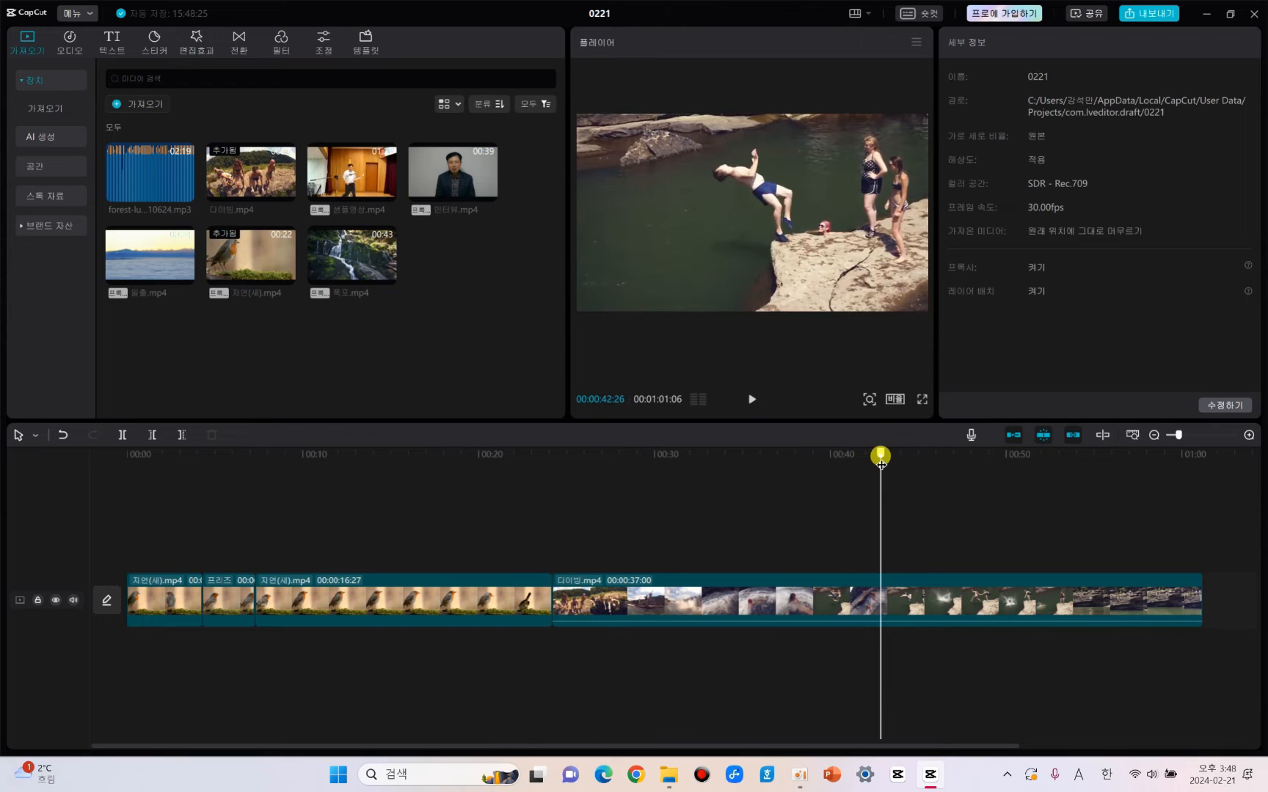
pyautogui.click(872, 461)
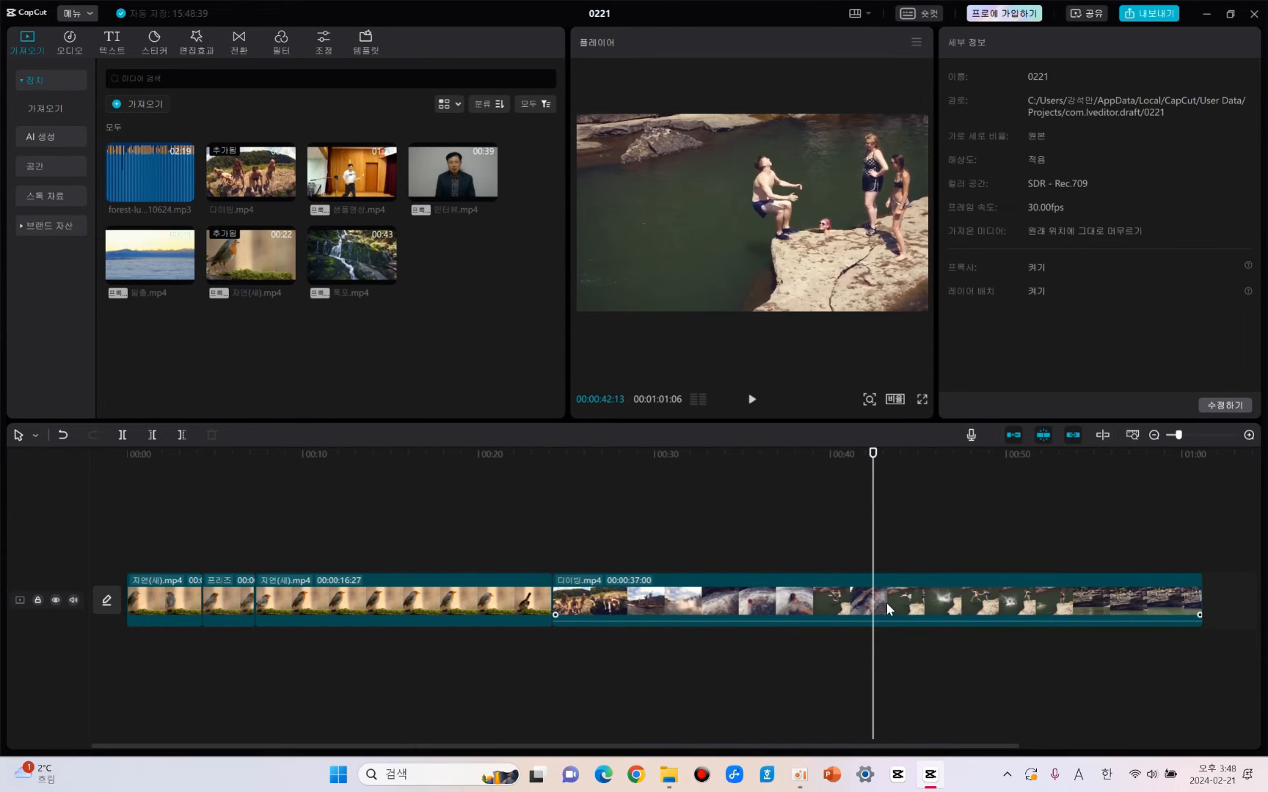
pyautogui.click(123, 435)
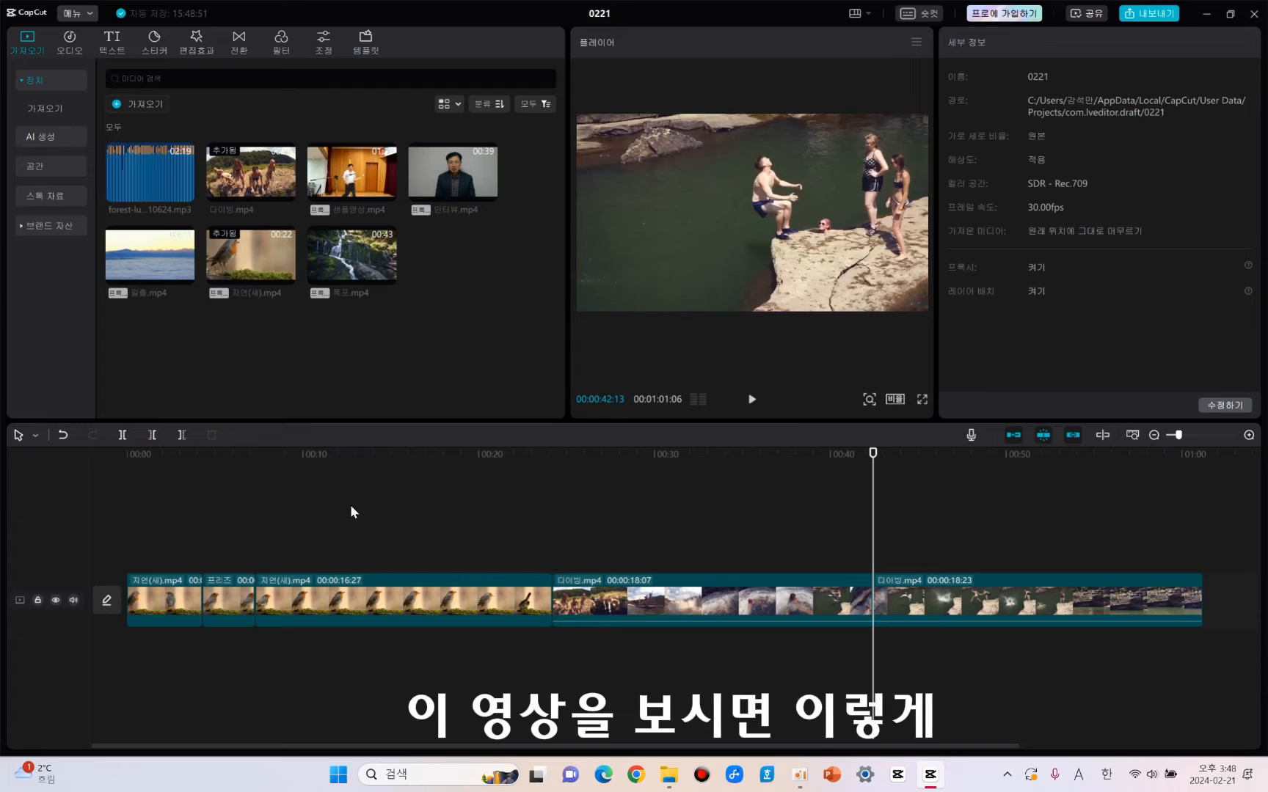
# Preview the second diving segment after the split and reverse its playback.
pyautogui.click(978, 601)
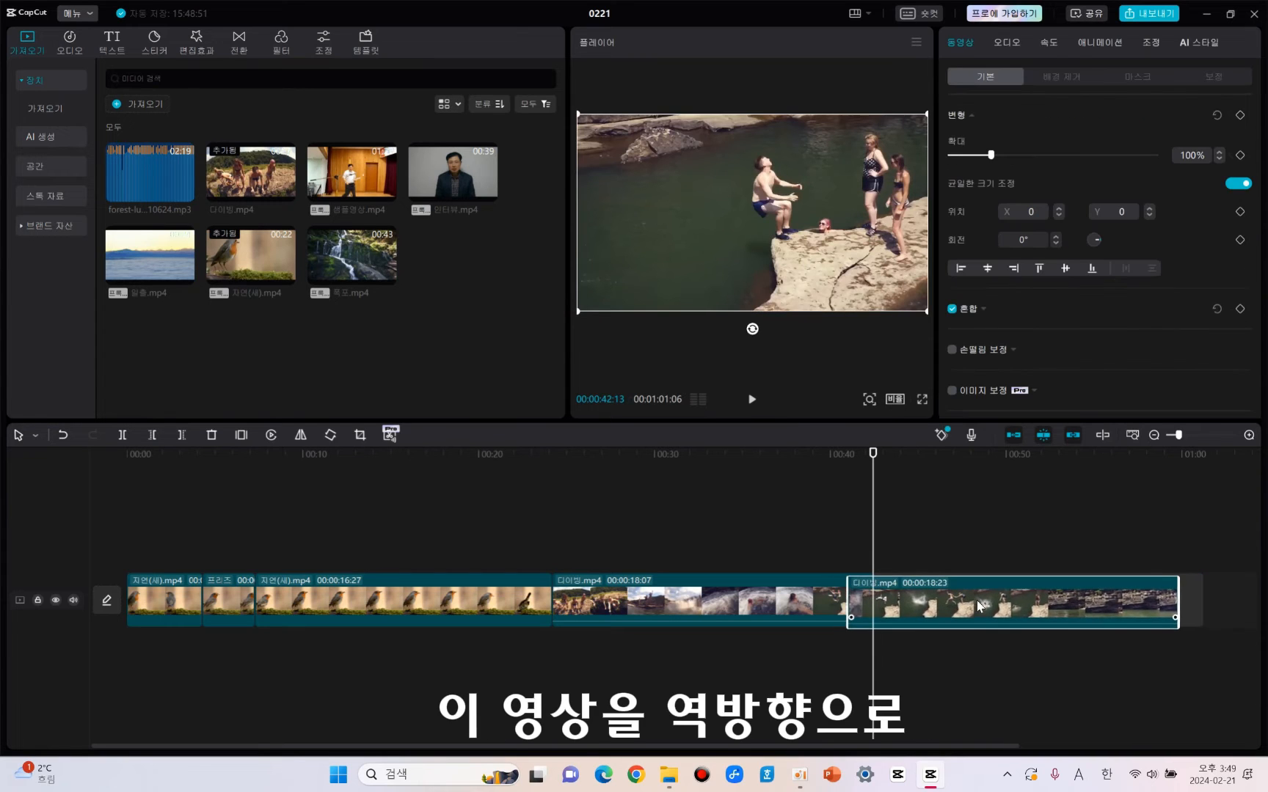
pyautogui.press('space')
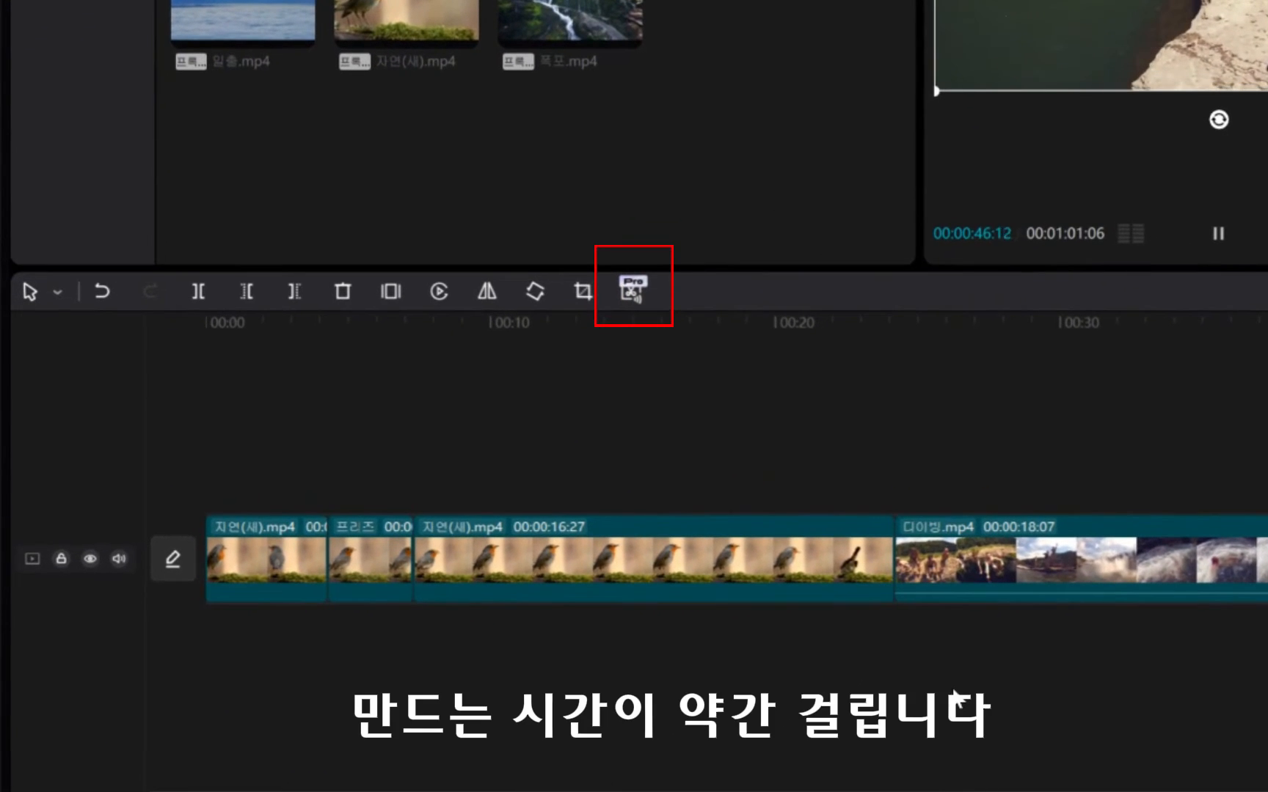
pyautogui.click(440, 293)
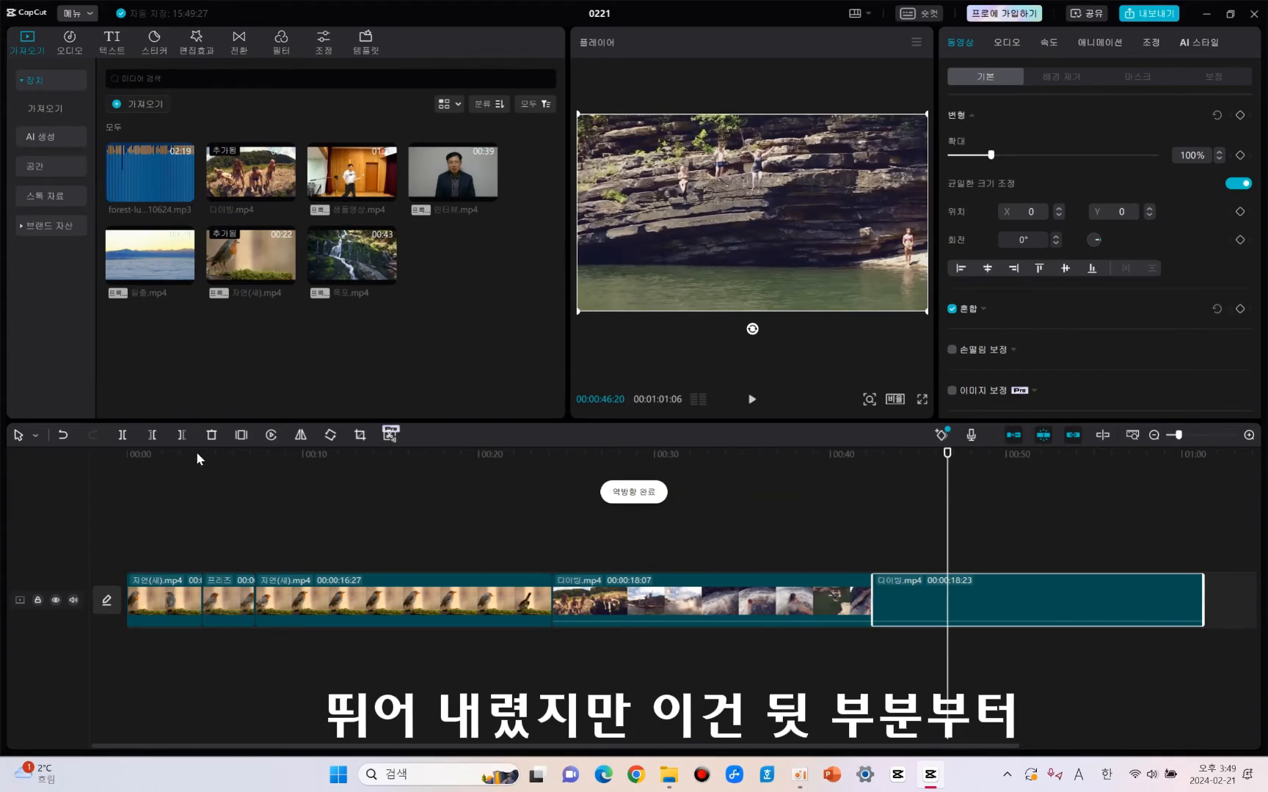
# Play the reversed diving segment from its start at 00:00:42:13 and stop near its end.
pyautogui.click(873, 453)
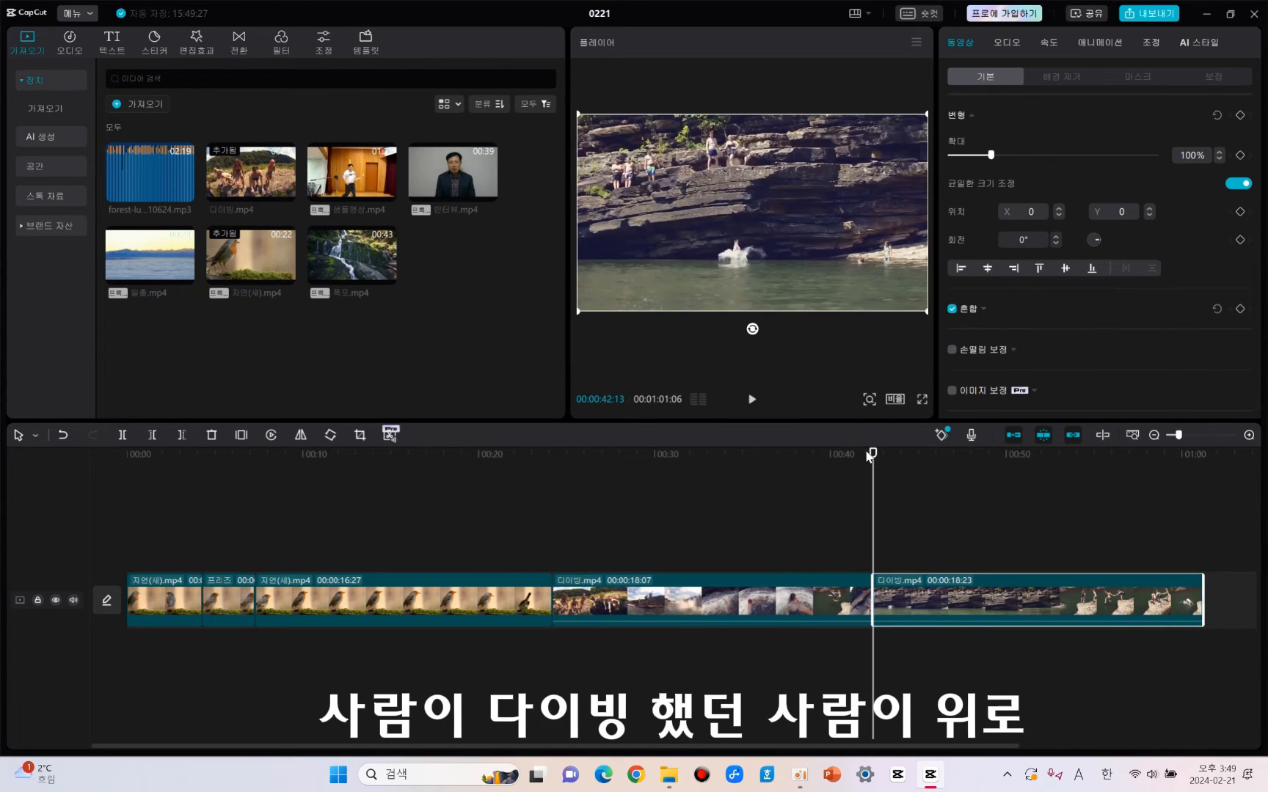
pyautogui.press('space')
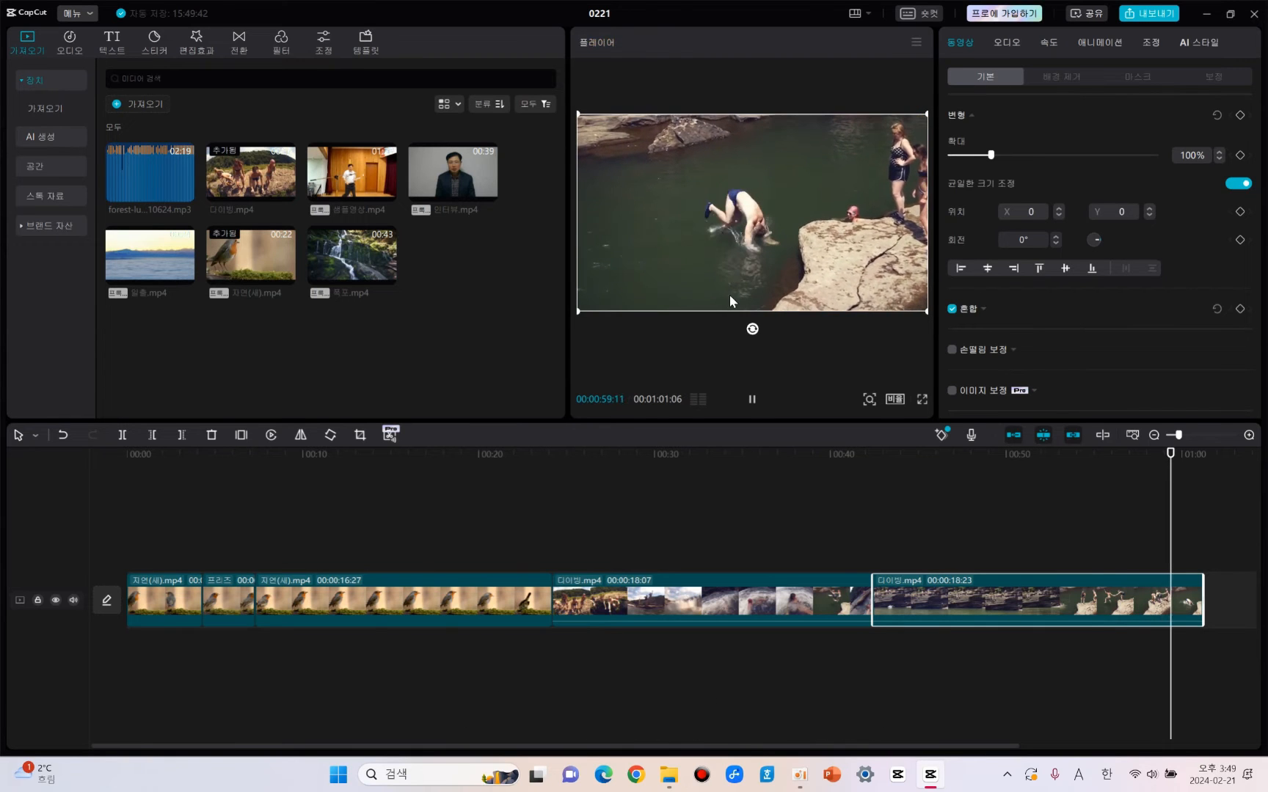
pyautogui.press('space')
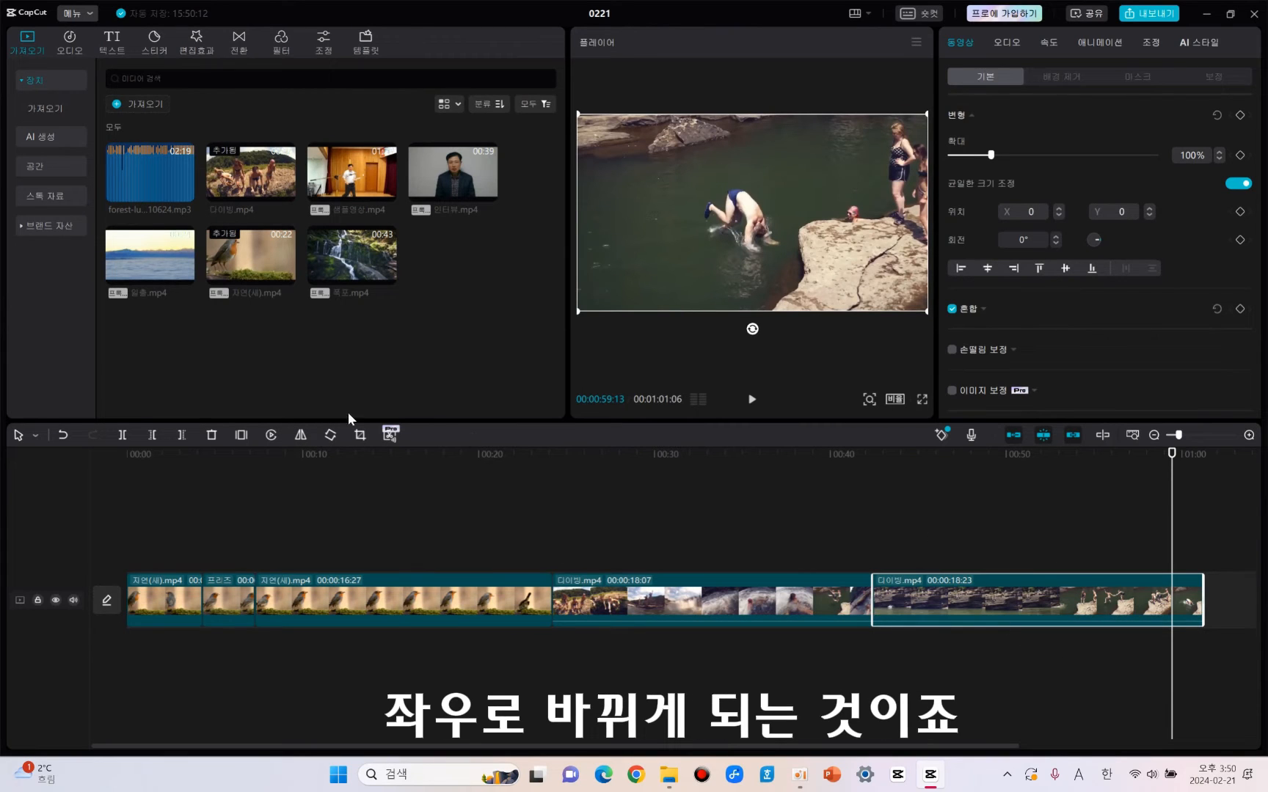
# Mirror the reversed diving segment horizontally several times, ending in its original orientation.
pyautogui.click(300, 436)
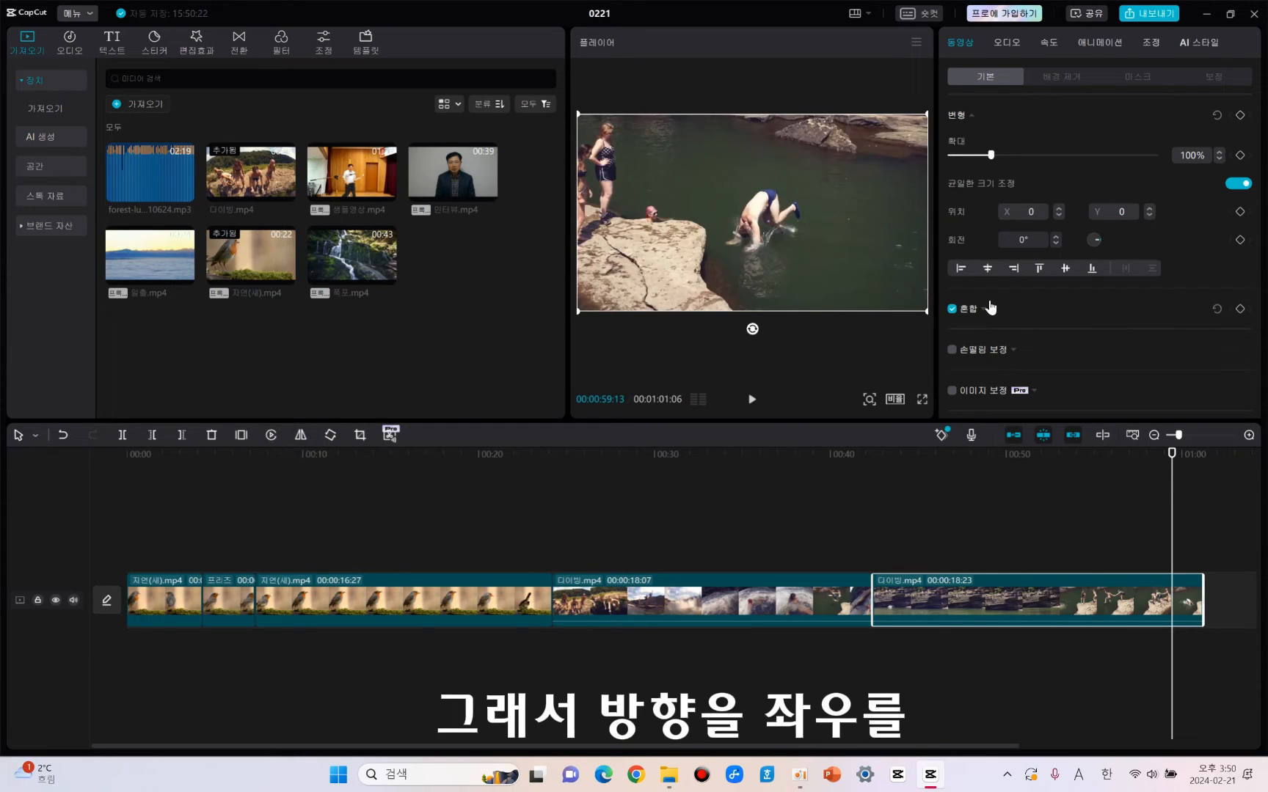
pyautogui.click(300, 437)
pyautogui.click(300, 437)
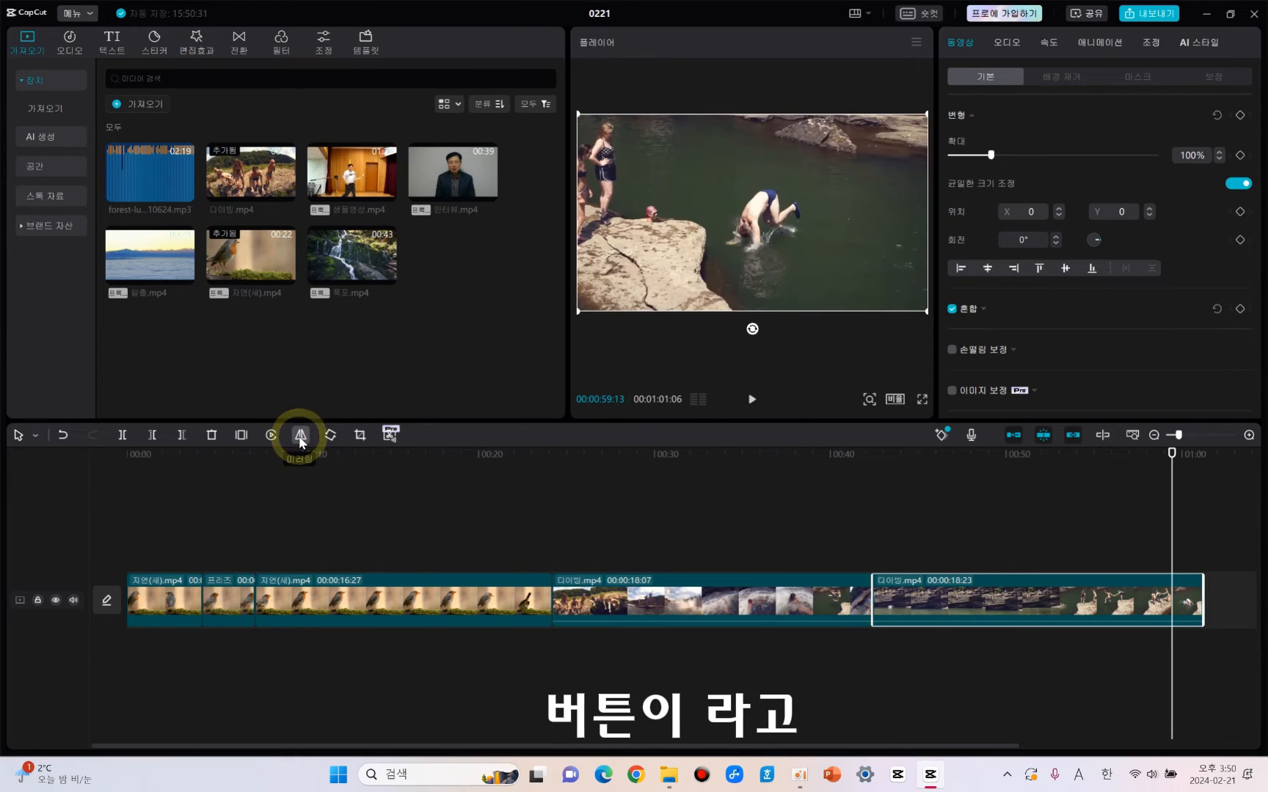
pyautogui.click(300, 437)
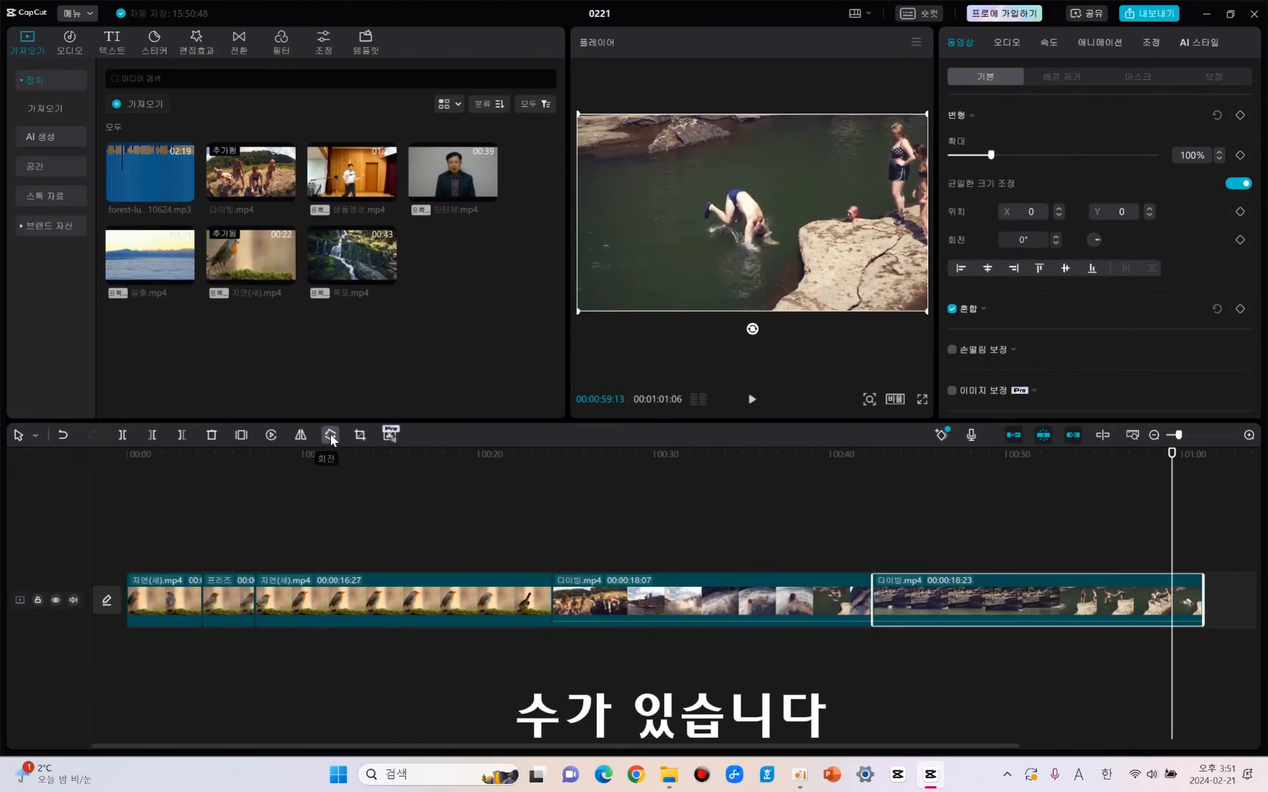
# Rotate the reversed diving segment in 90° steps through a full turn to 360°.
pyautogui.click(331, 436)
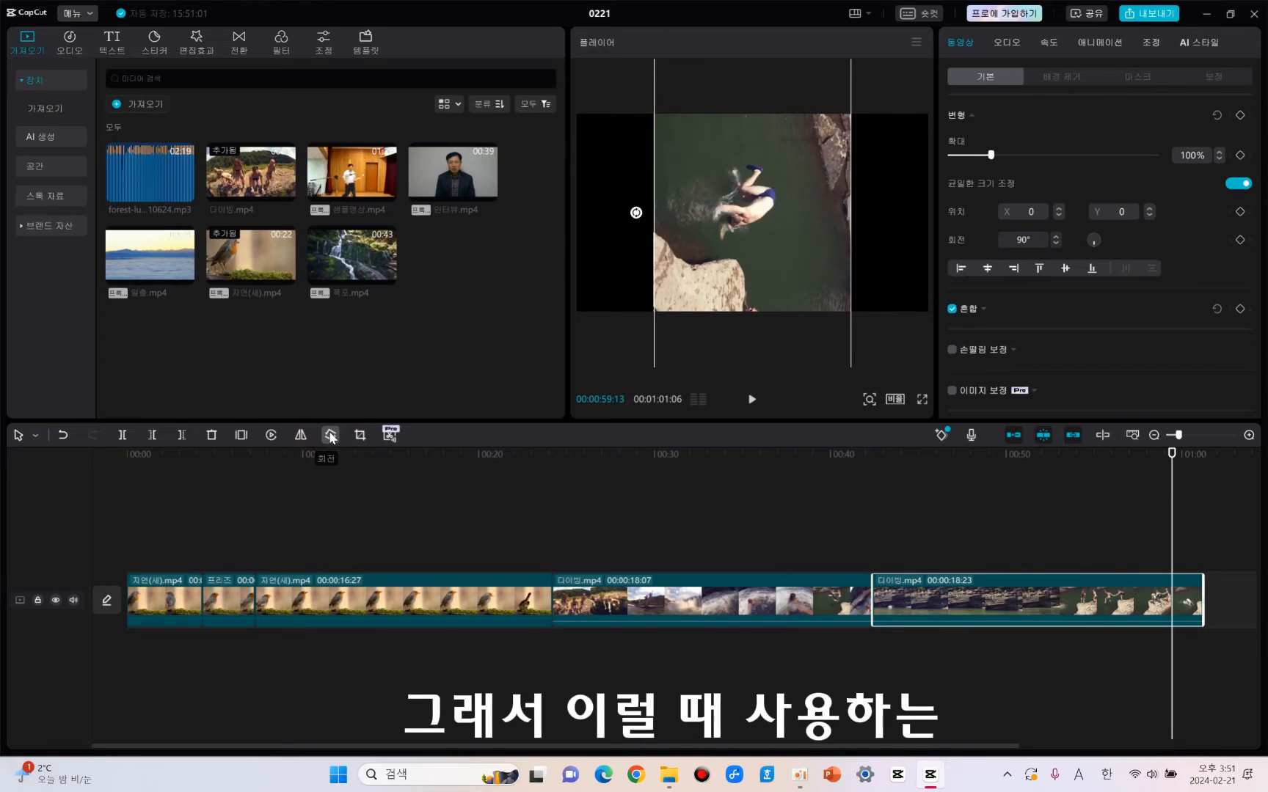
pyautogui.click(330, 436)
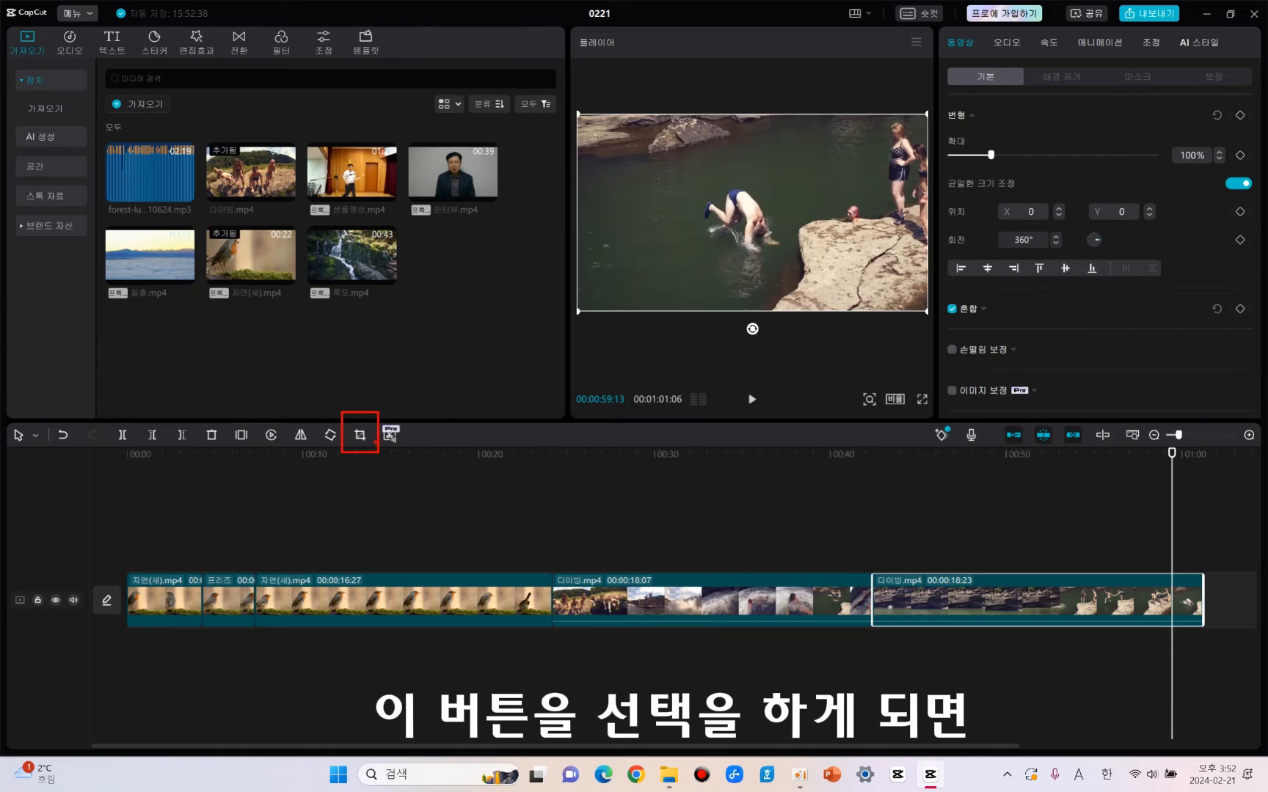
# Crop the reversed diving segment freely to a small area around the diver, apply the crop, and play the segment from its start.
pyautogui.click(362, 436)
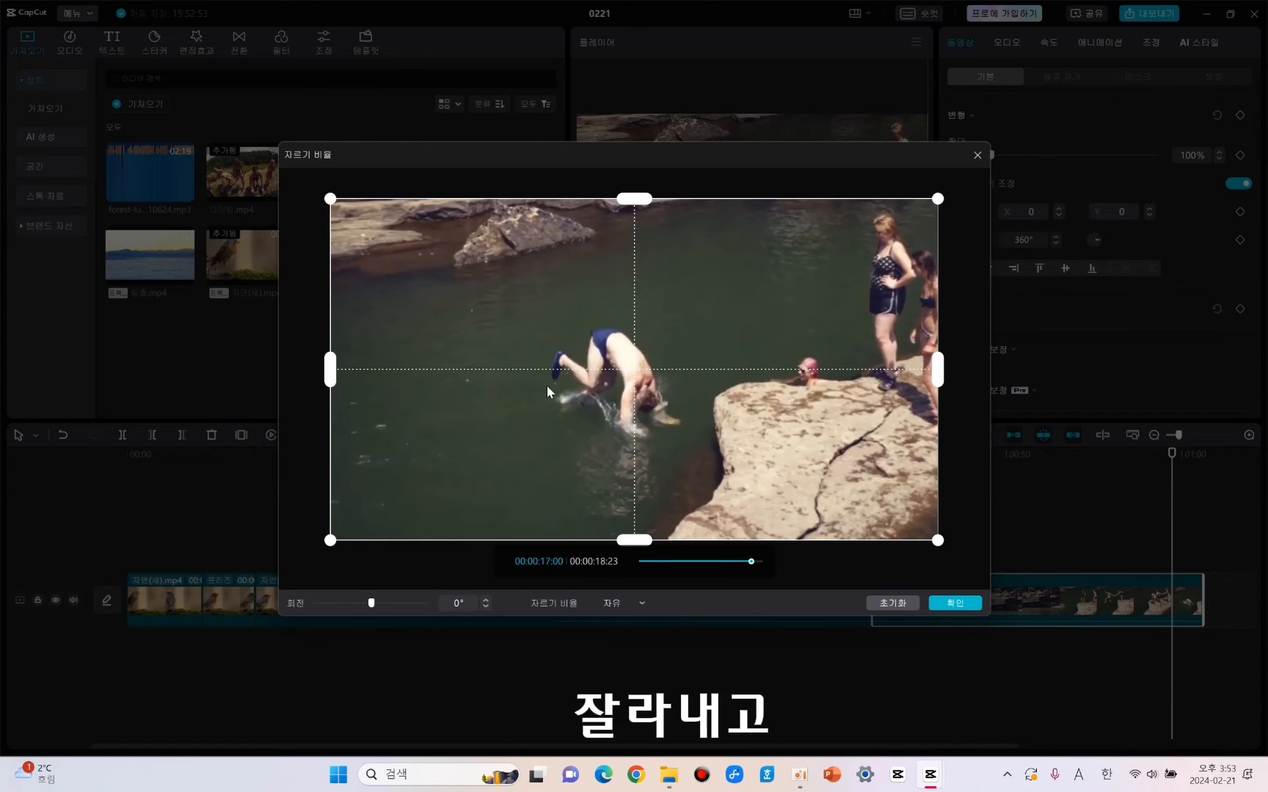
pyautogui.moveTo(343, 371); pyautogui.dragTo(508, 370)
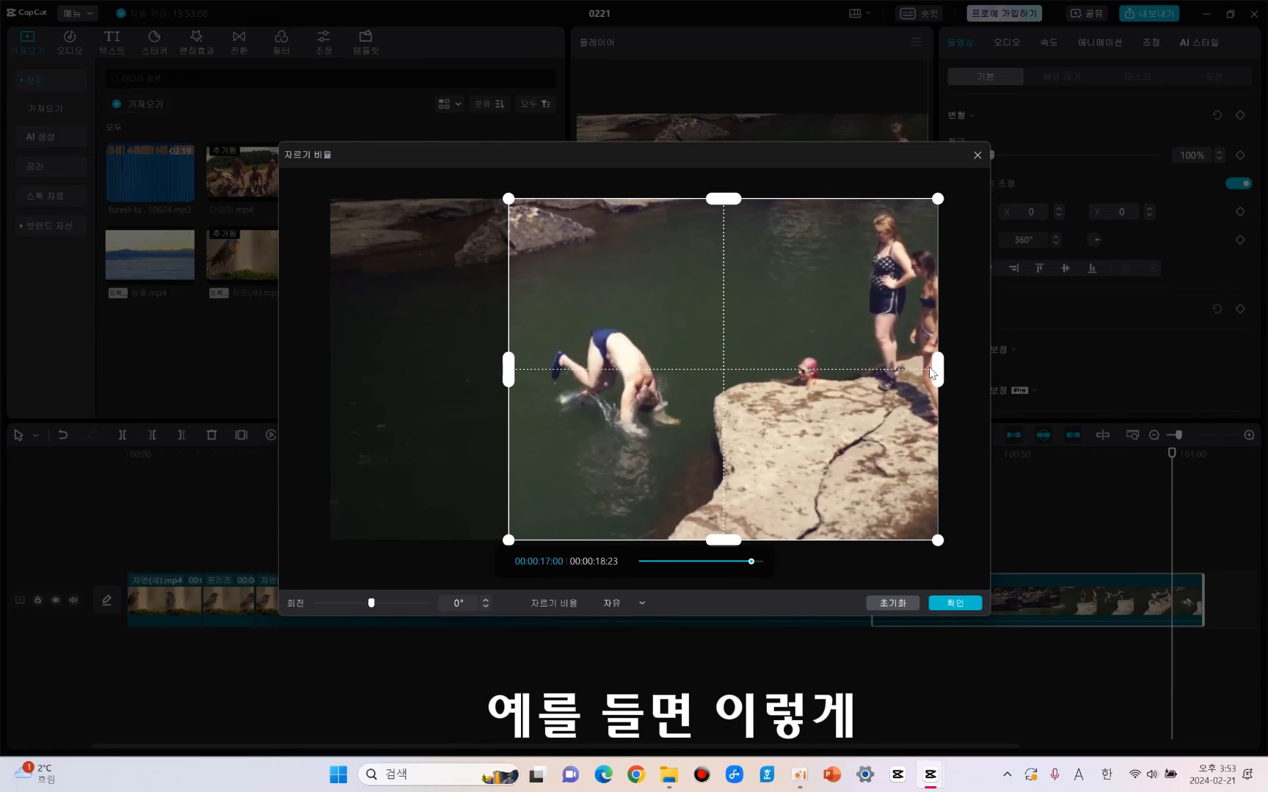
pyautogui.moveTo(938, 371); pyautogui.dragTo(803, 388)
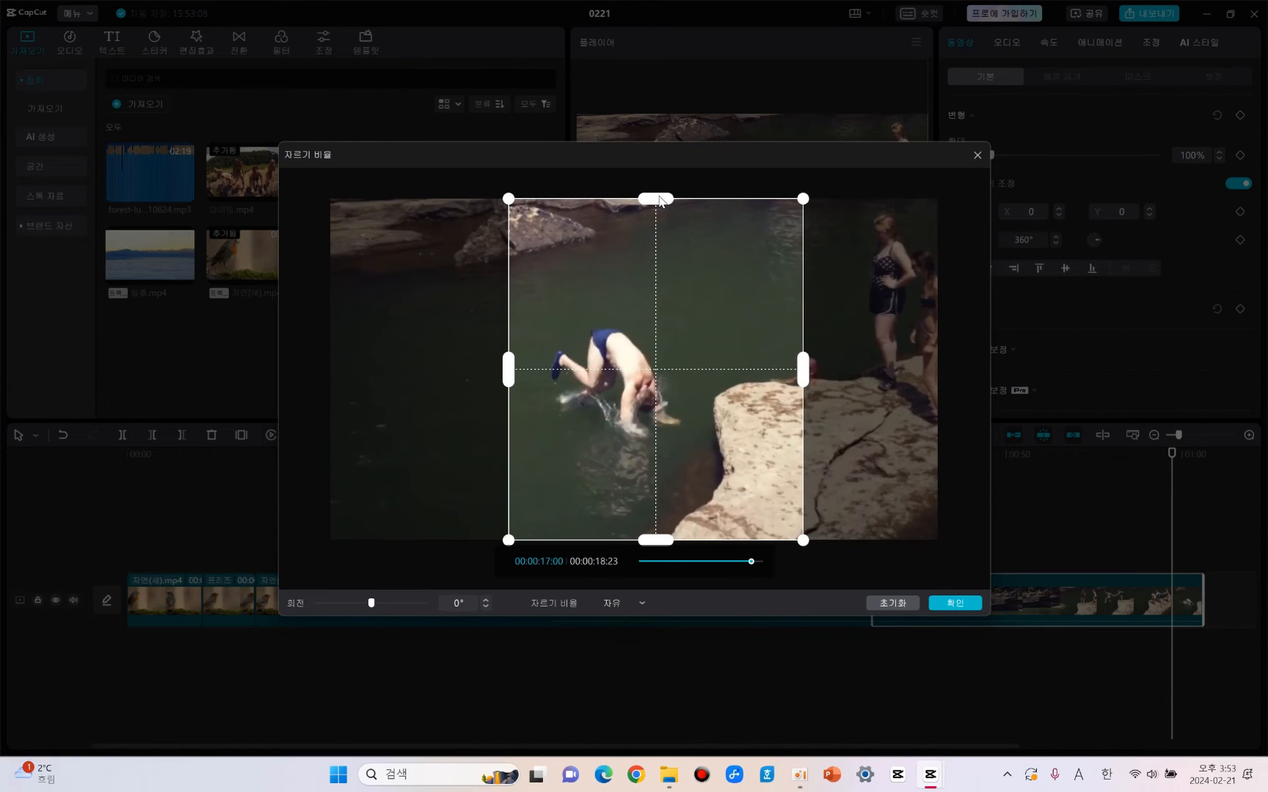
pyautogui.moveTo(659, 197); pyautogui.dragTo(677, 297)
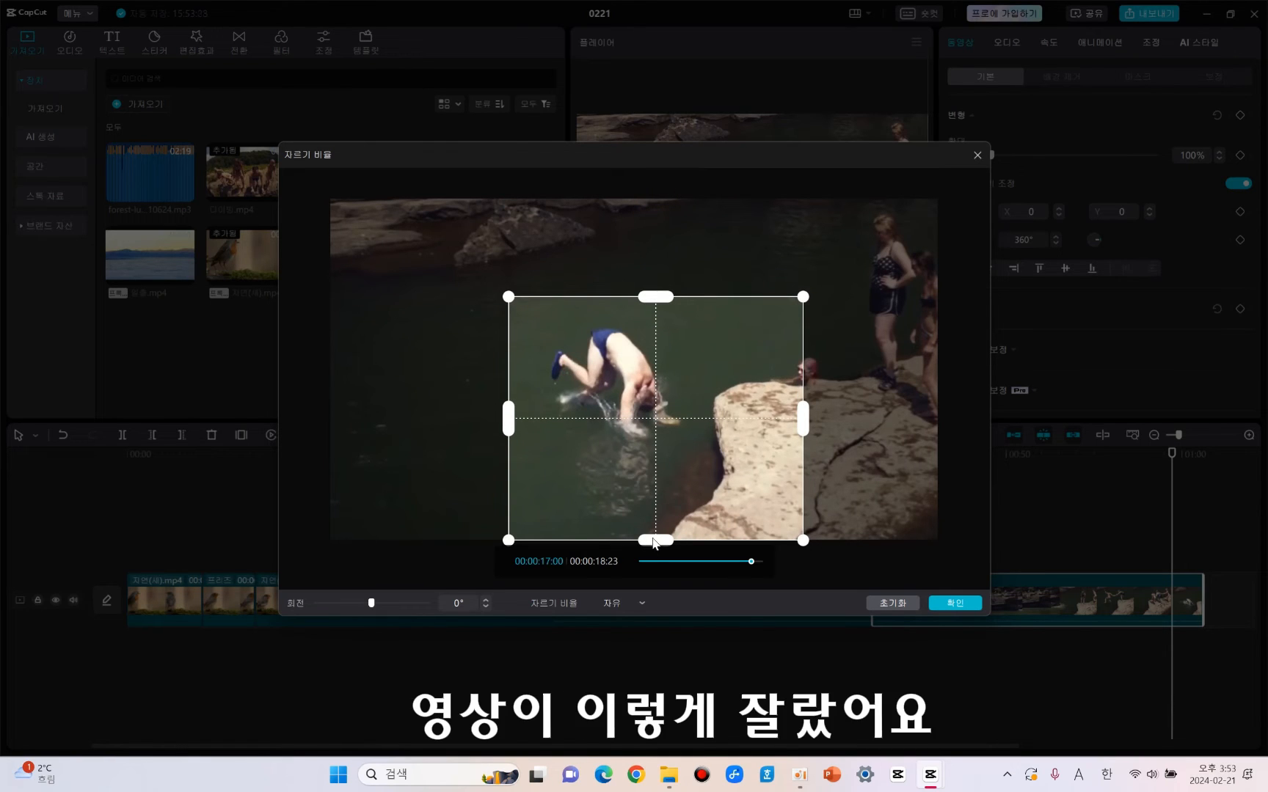
pyautogui.moveTo(657, 300); pyautogui.dragTo(657, 321)
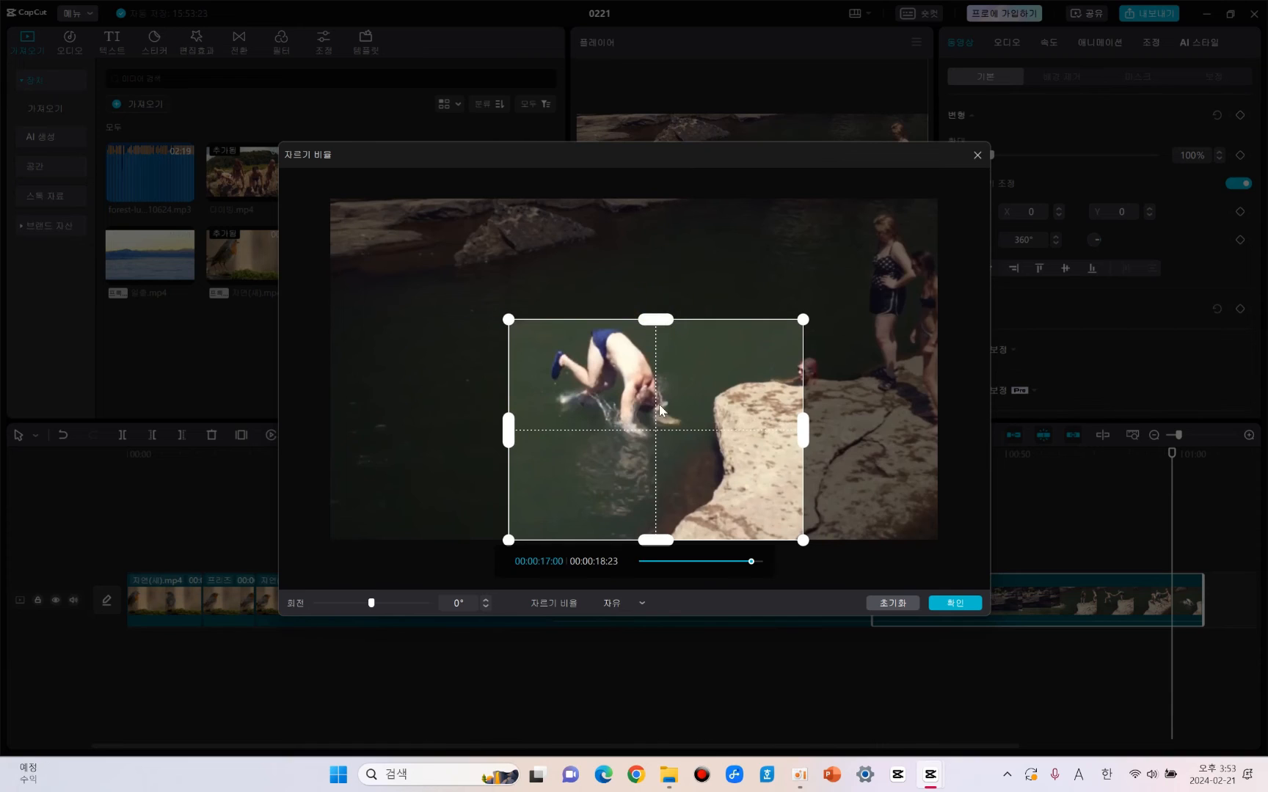
pyautogui.moveTo(663, 544); pyautogui.dragTo(655, 493)
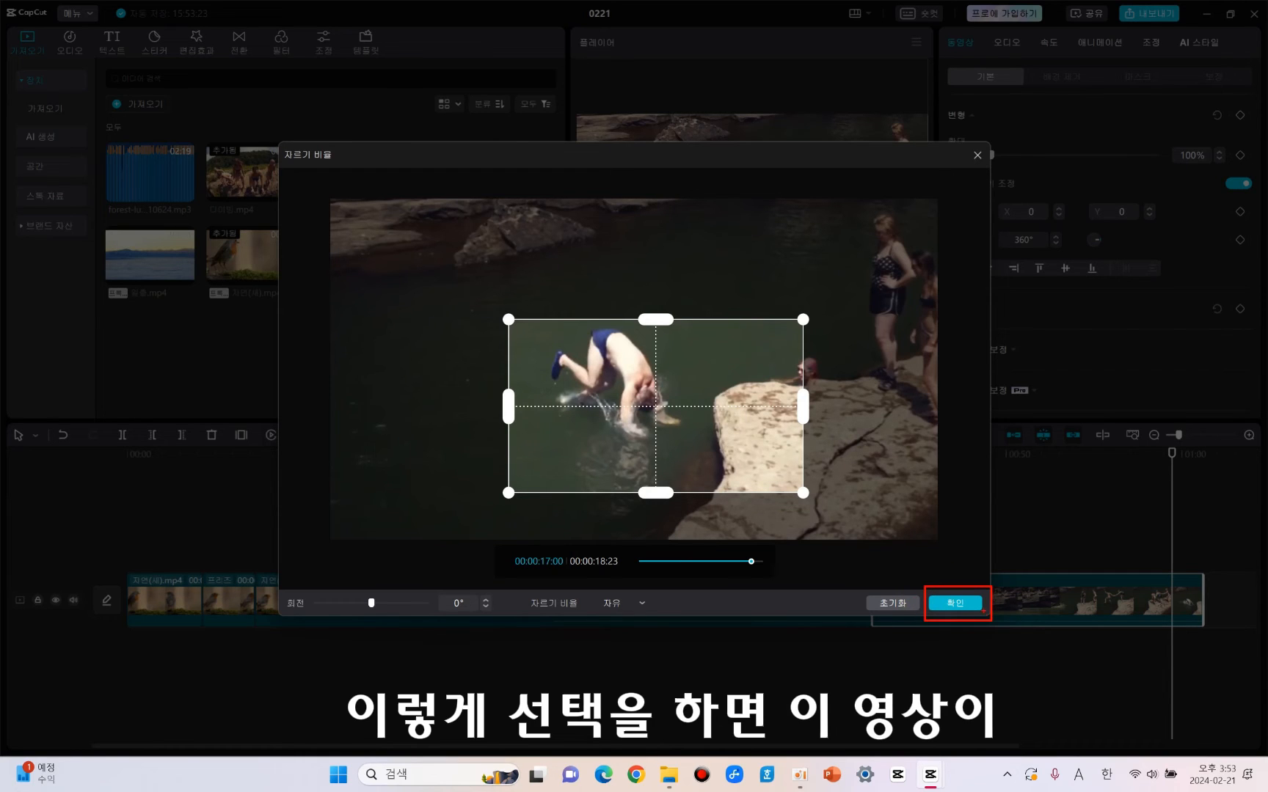
pyautogui.click(955, 602)
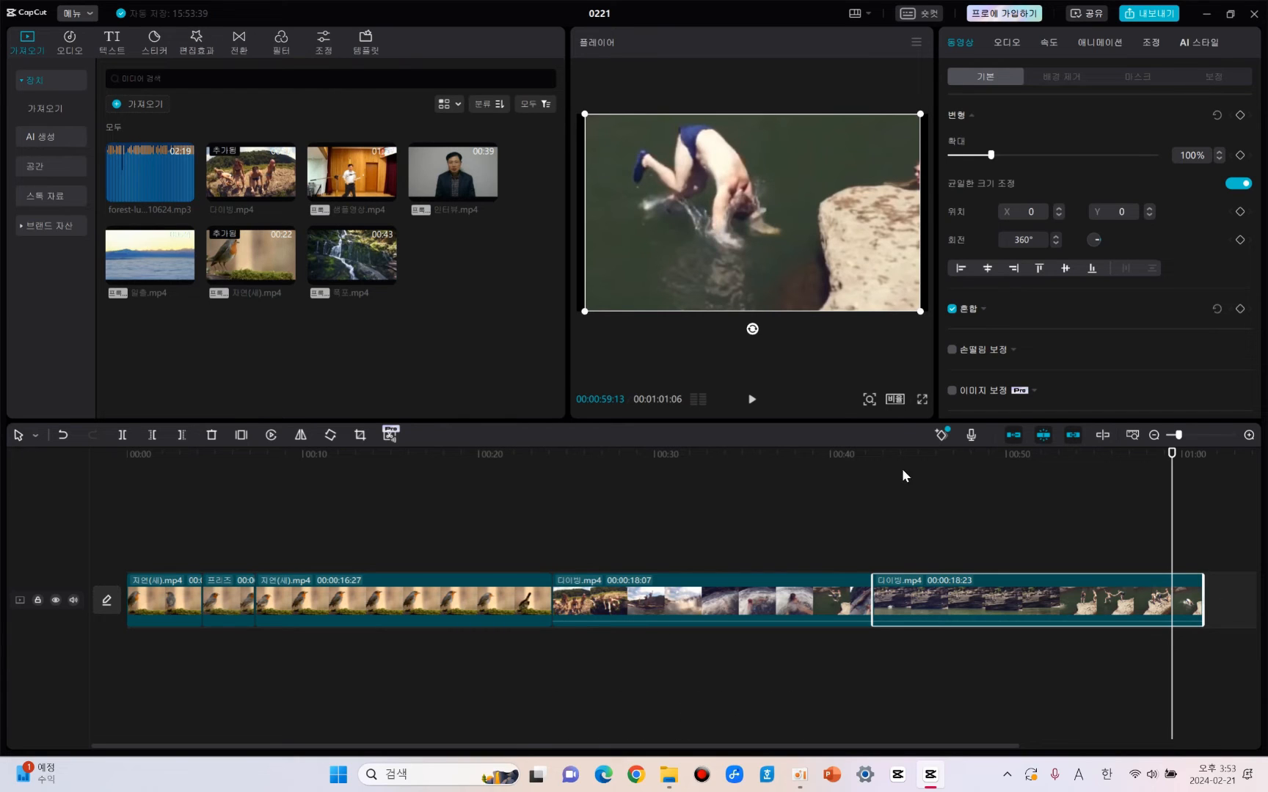
pyautogui.click(877, 456)
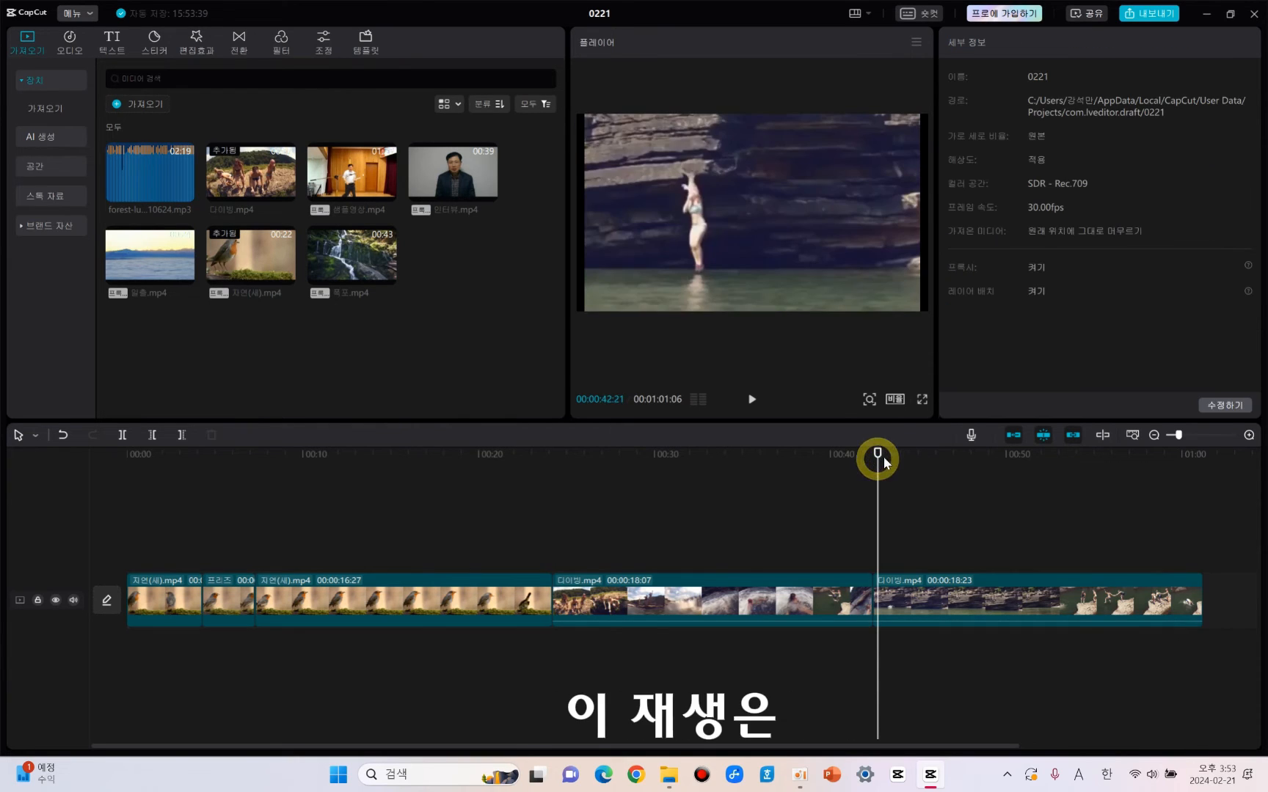
pyautogui.click(751, 398)
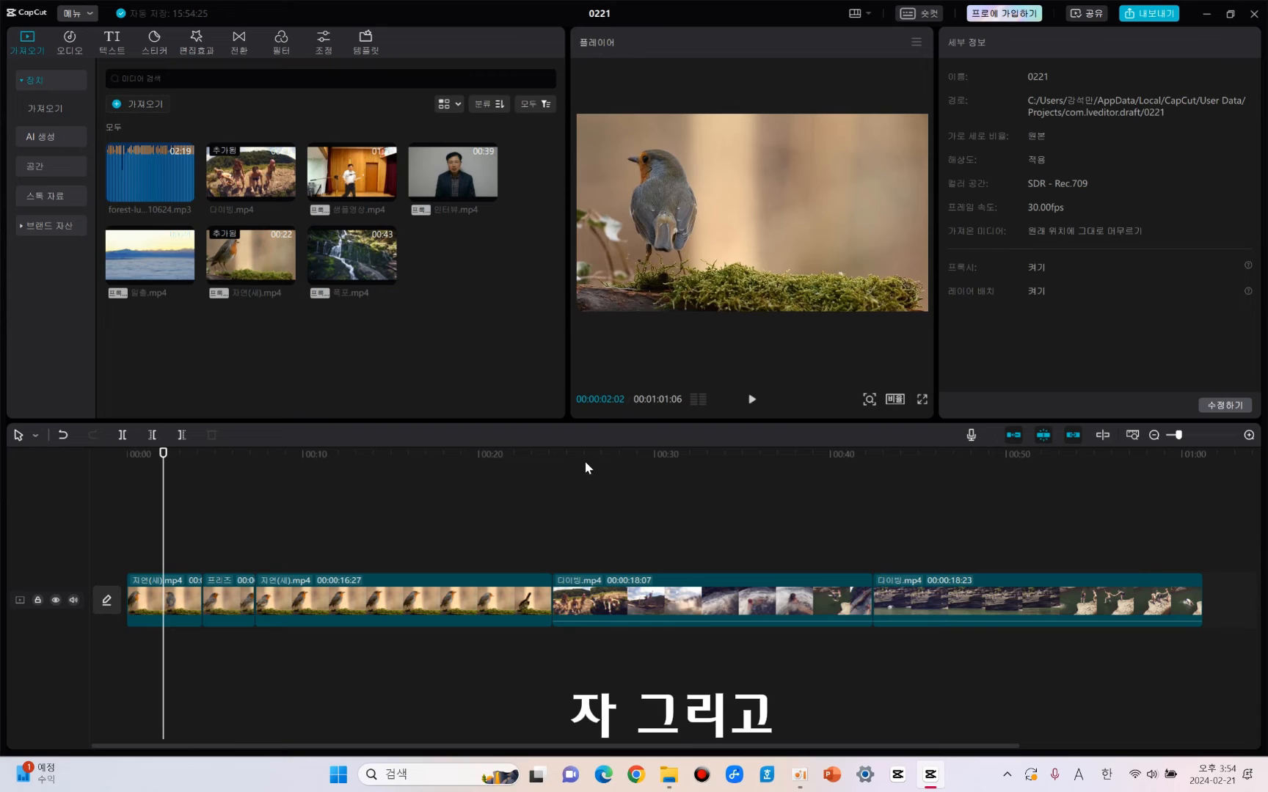
# Record a voice-over of about 18 seconds starting at 00:00:09:29 under the bird clip and close the recorder.
pyautogui.click(435, 609)
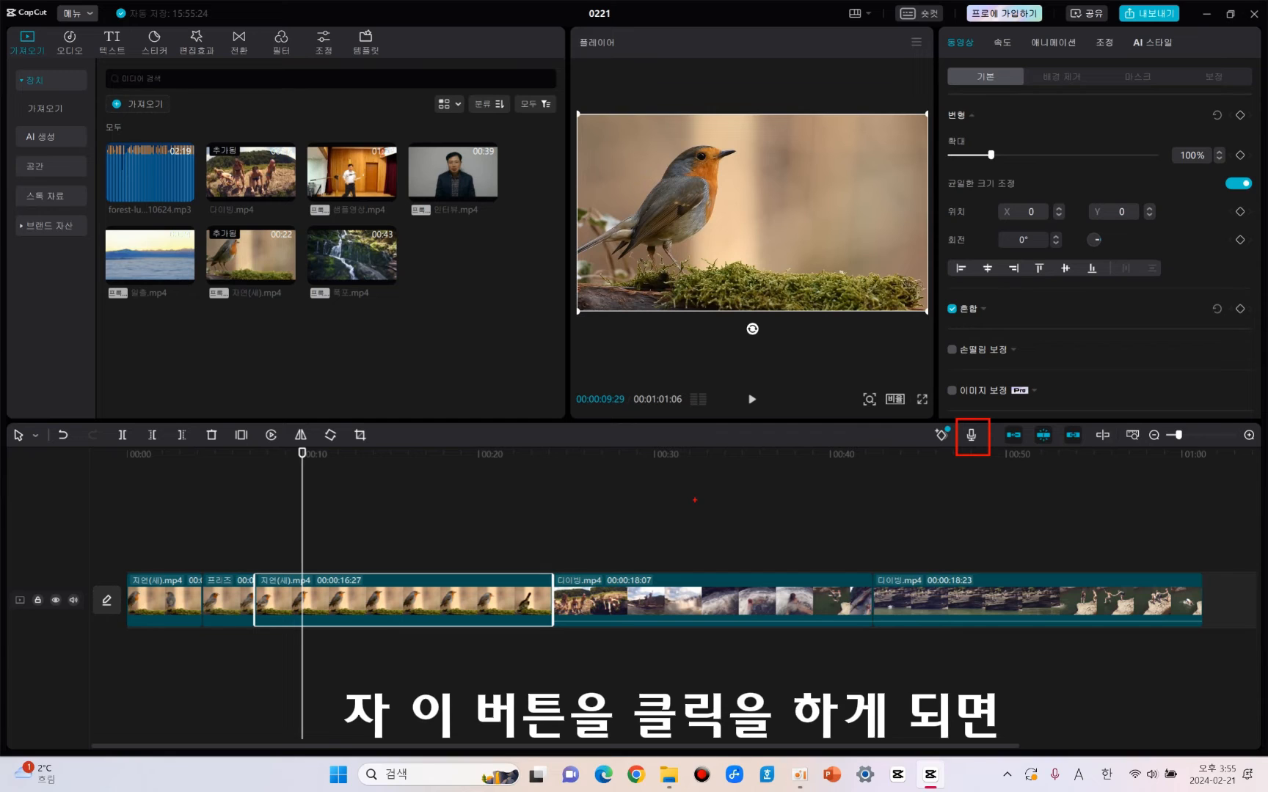
pyautogui.click(971, 435)
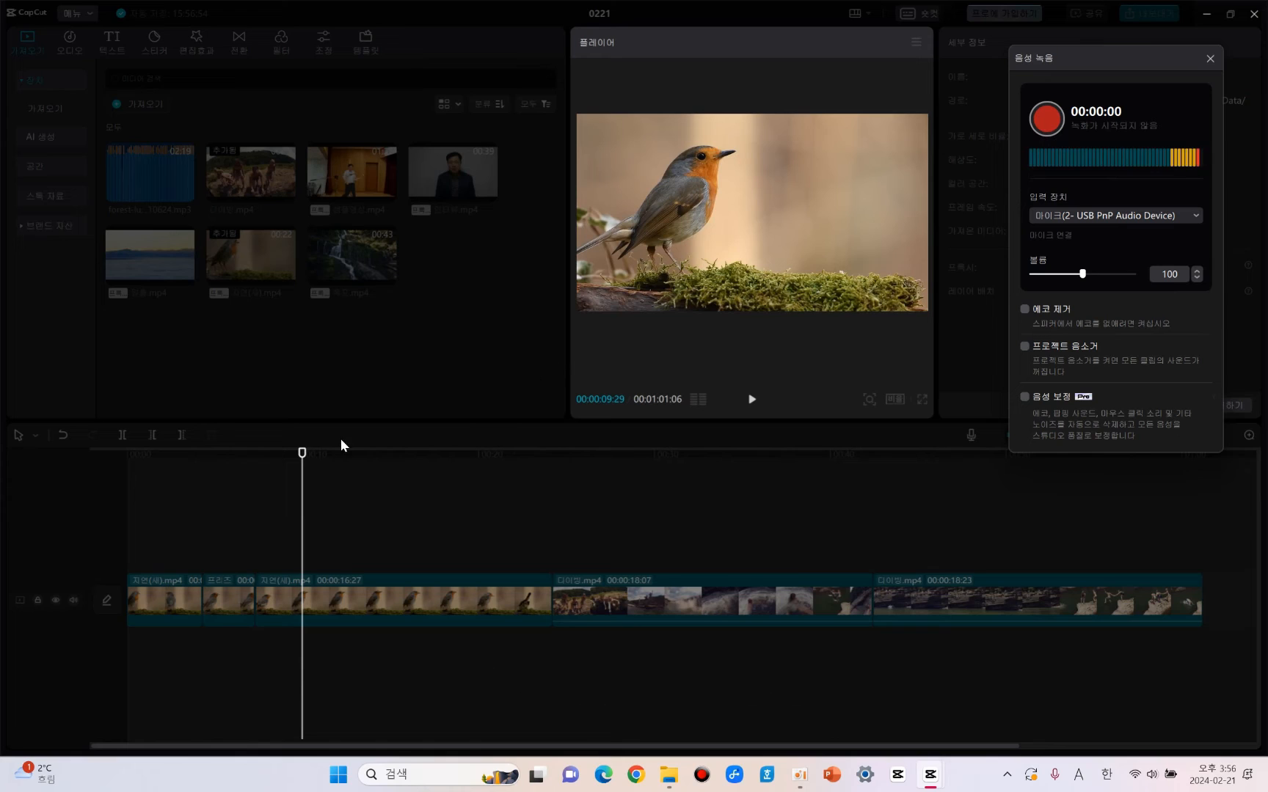
pyautogui.click(1046, 116)
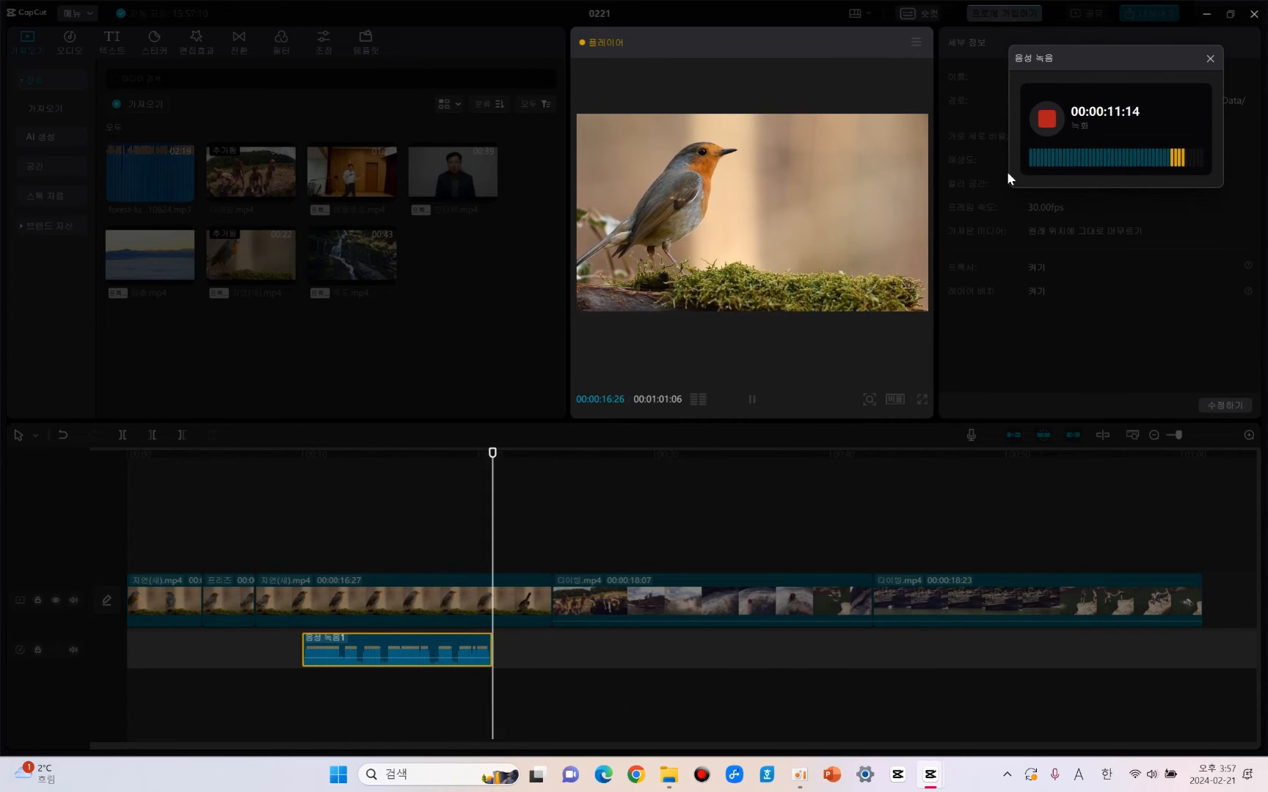
pyautogui.click(1048, 120)
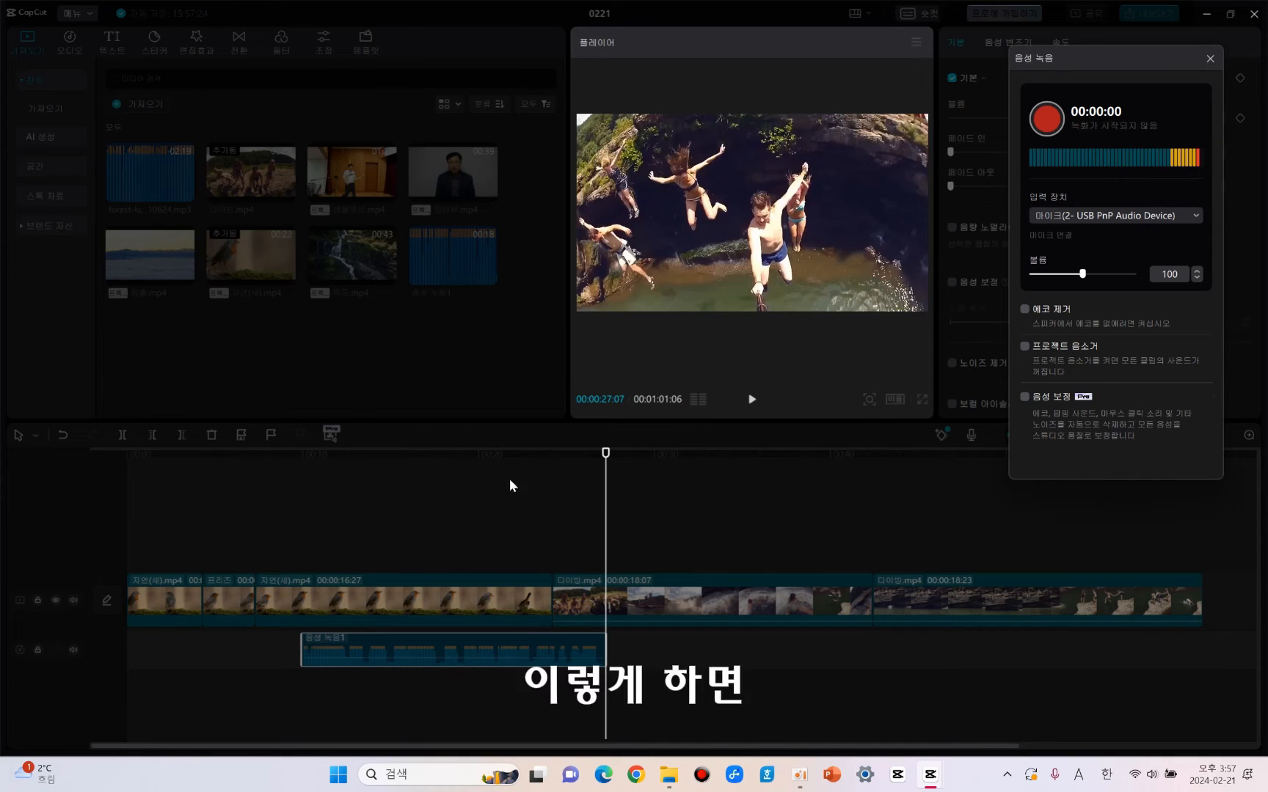
pyautogui.click(1213, 64)
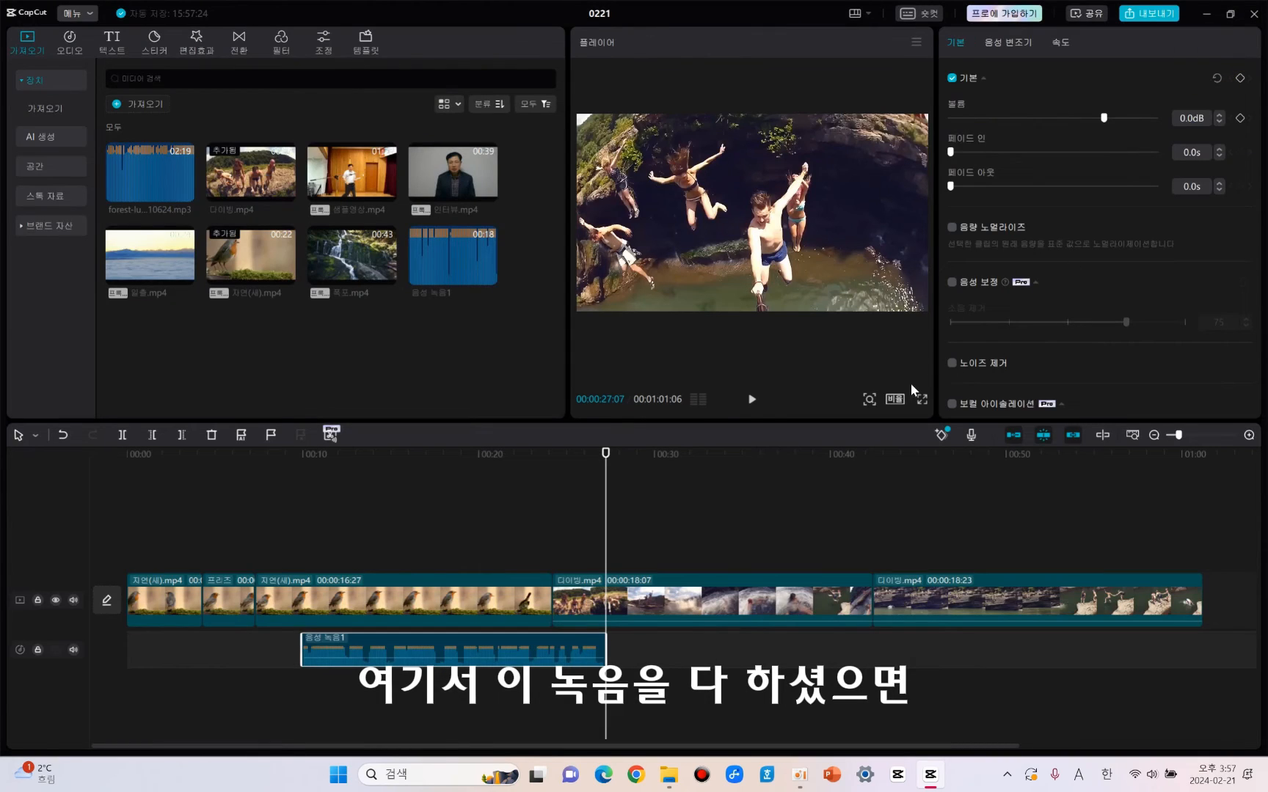
# Delete the voice recording clip from the timeline.
pyautogui.click(568, 470)
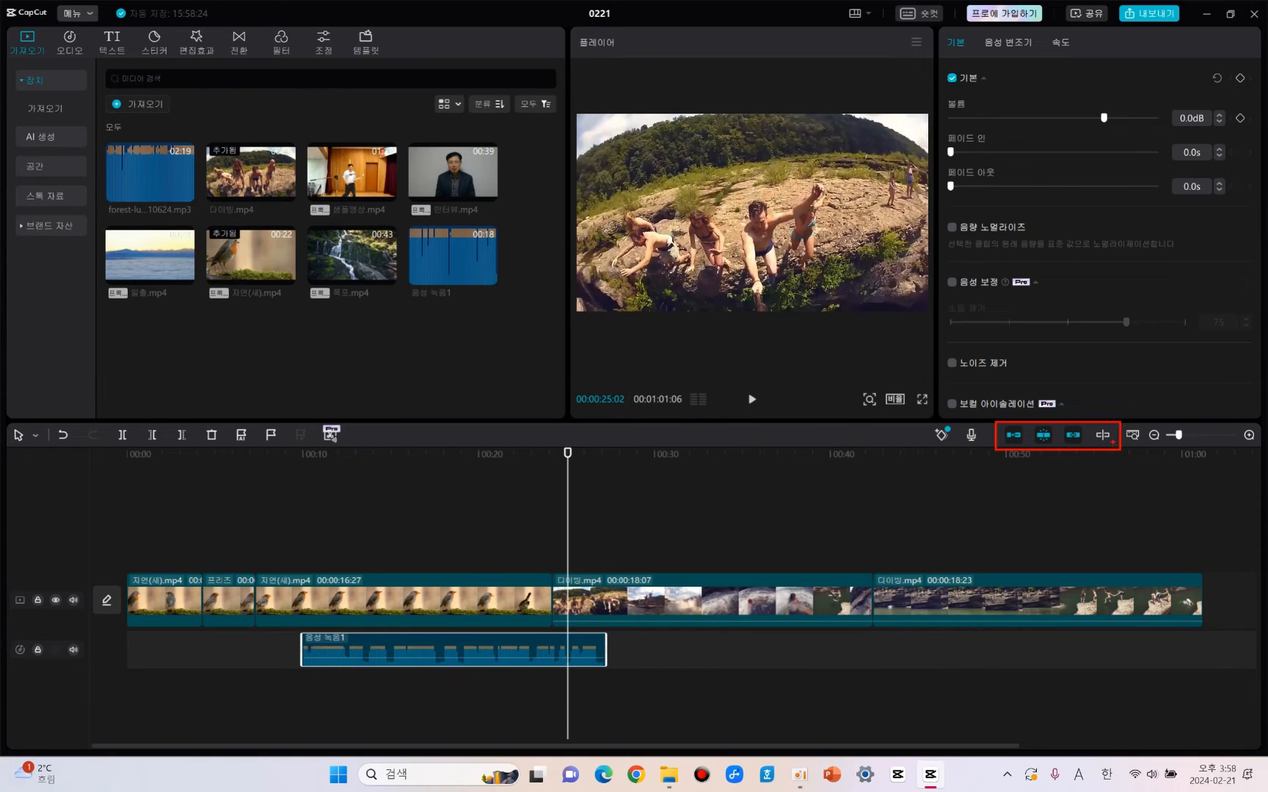
pyautogui.press('Delete')
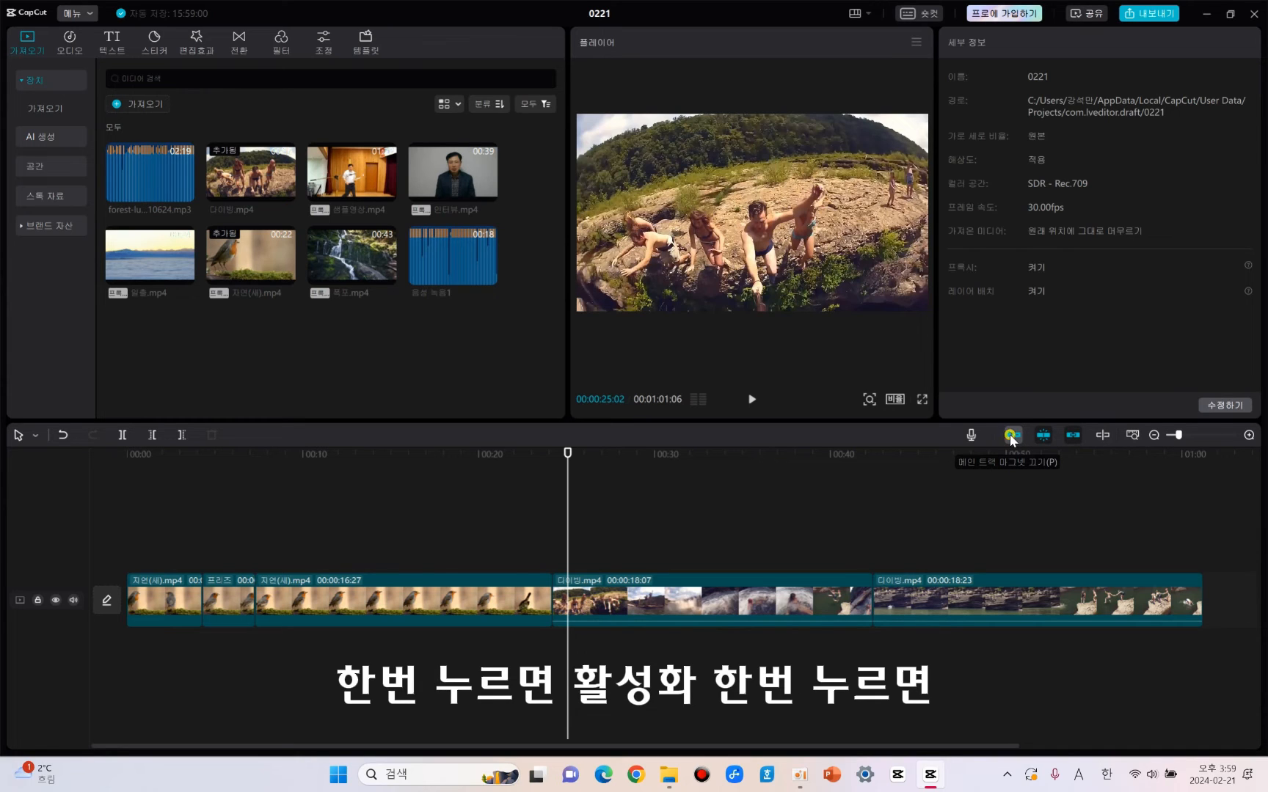
# Try to move the last diving clip away from the preceding clip with the main track magnet on.
pyautogui.click(1012, 436)
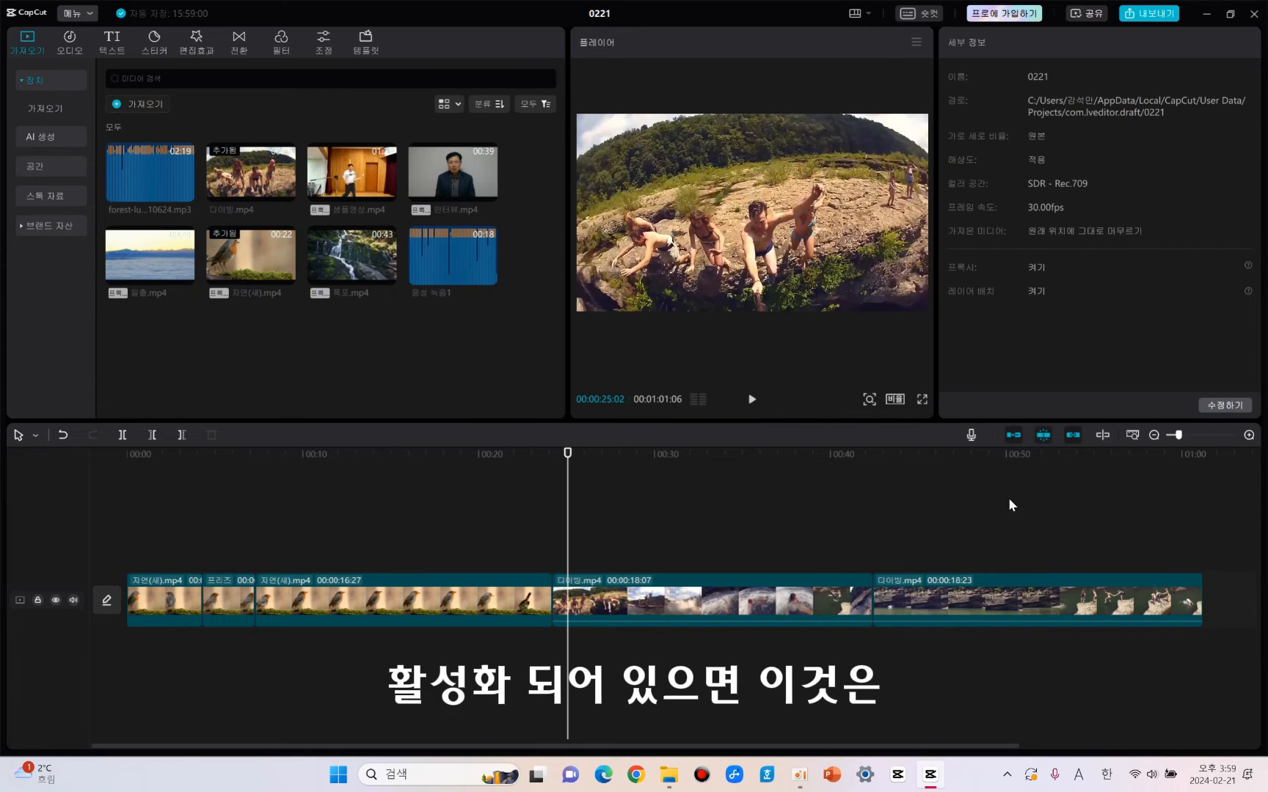
pyautogui.click(968, 595)
pyautogui.moveTo(969, 597); pyautogui.dragTo(1153, 597)
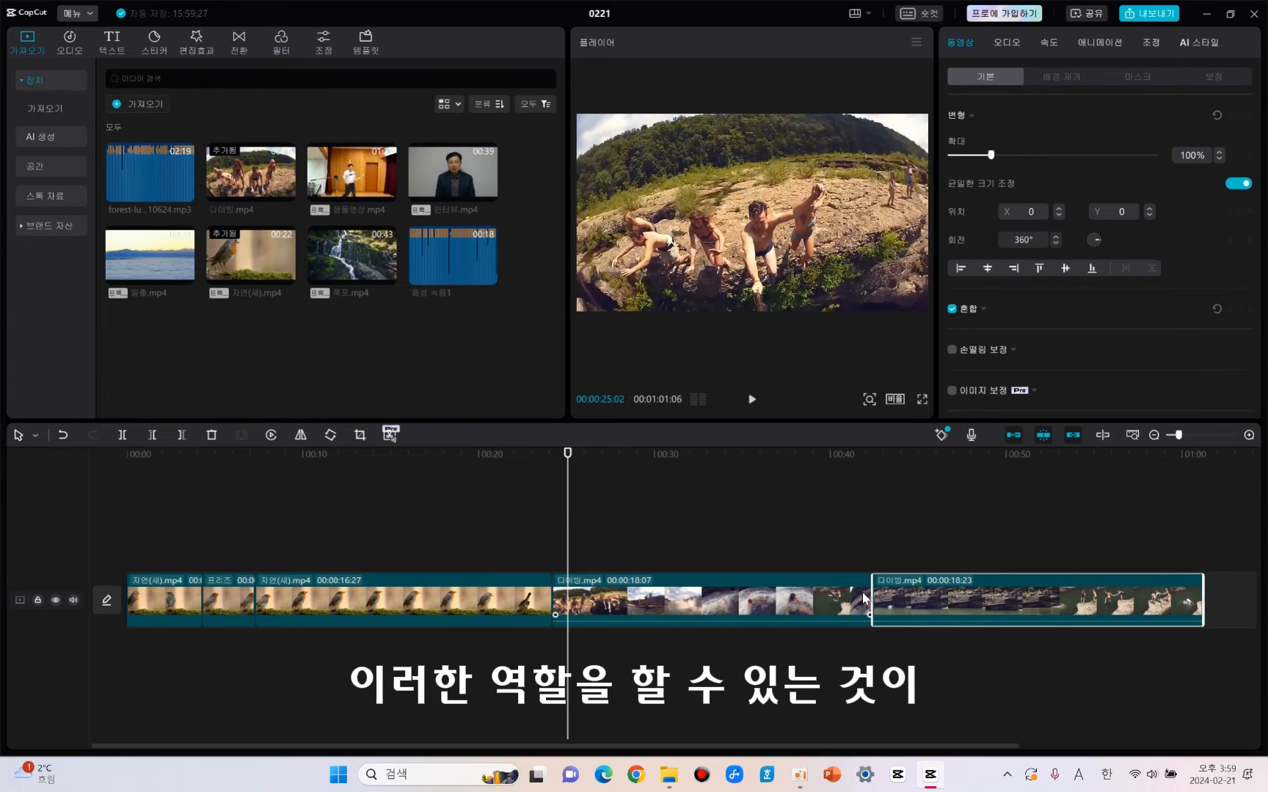
# Turn off the main track magnet, move the last diving clip later to leave a gap, and turn the magnet back on.
pyautogui.click(1013, 435)
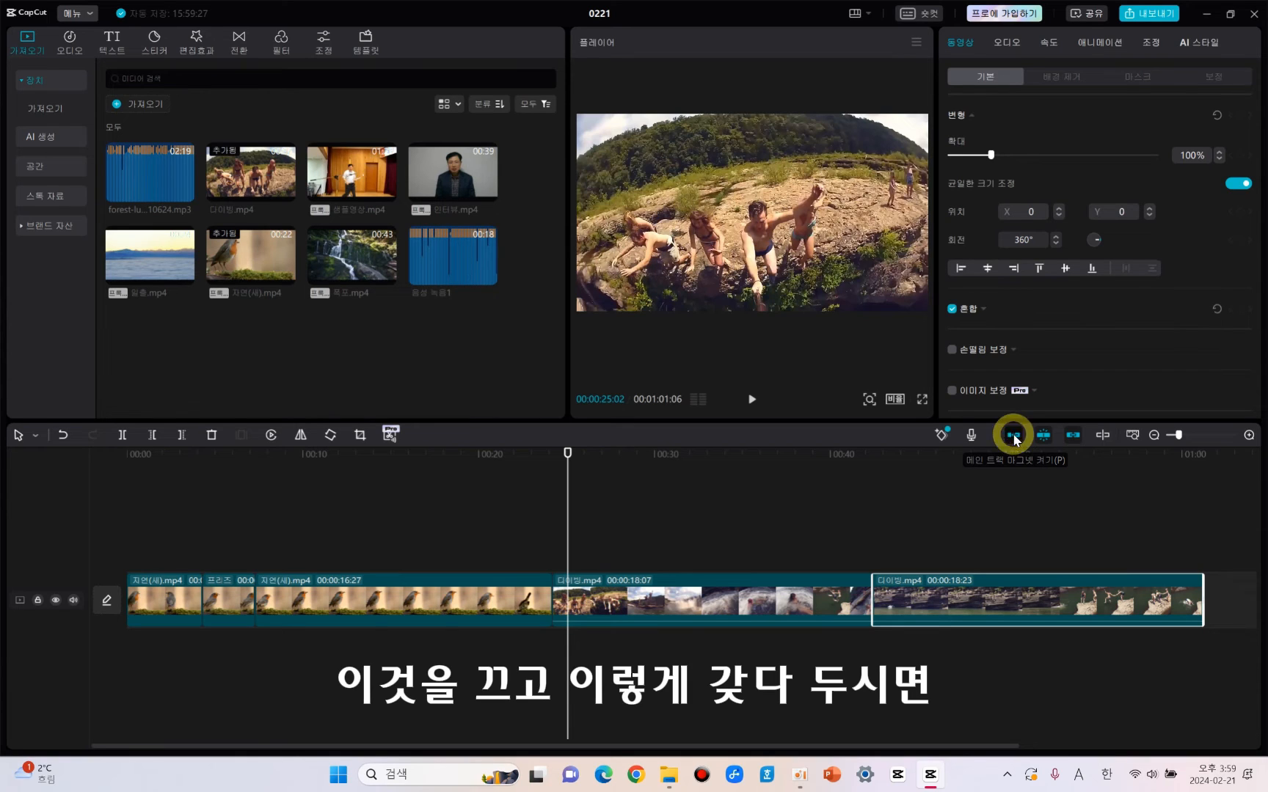
pyautogui.moveTo(947, 600); pyautogui.dragTo(1059, 599)
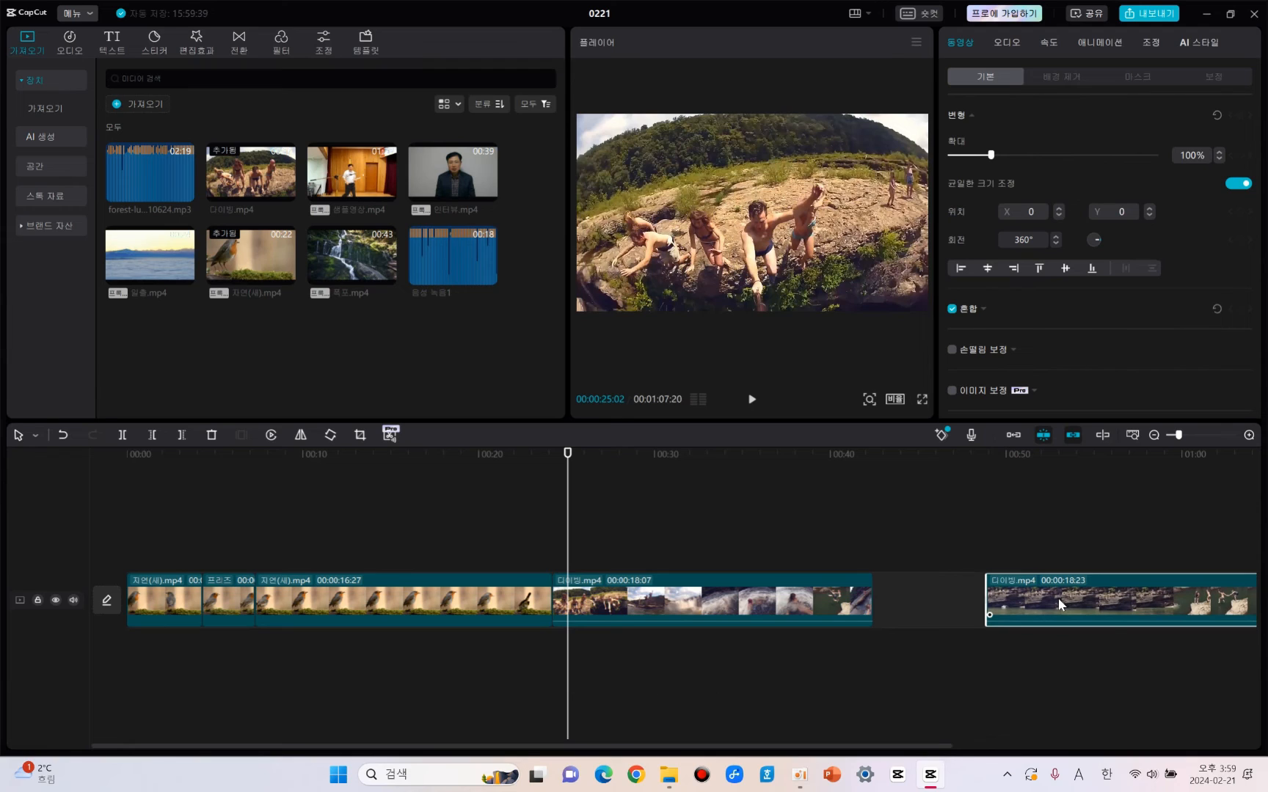
pyautogui.click(1013, 436)
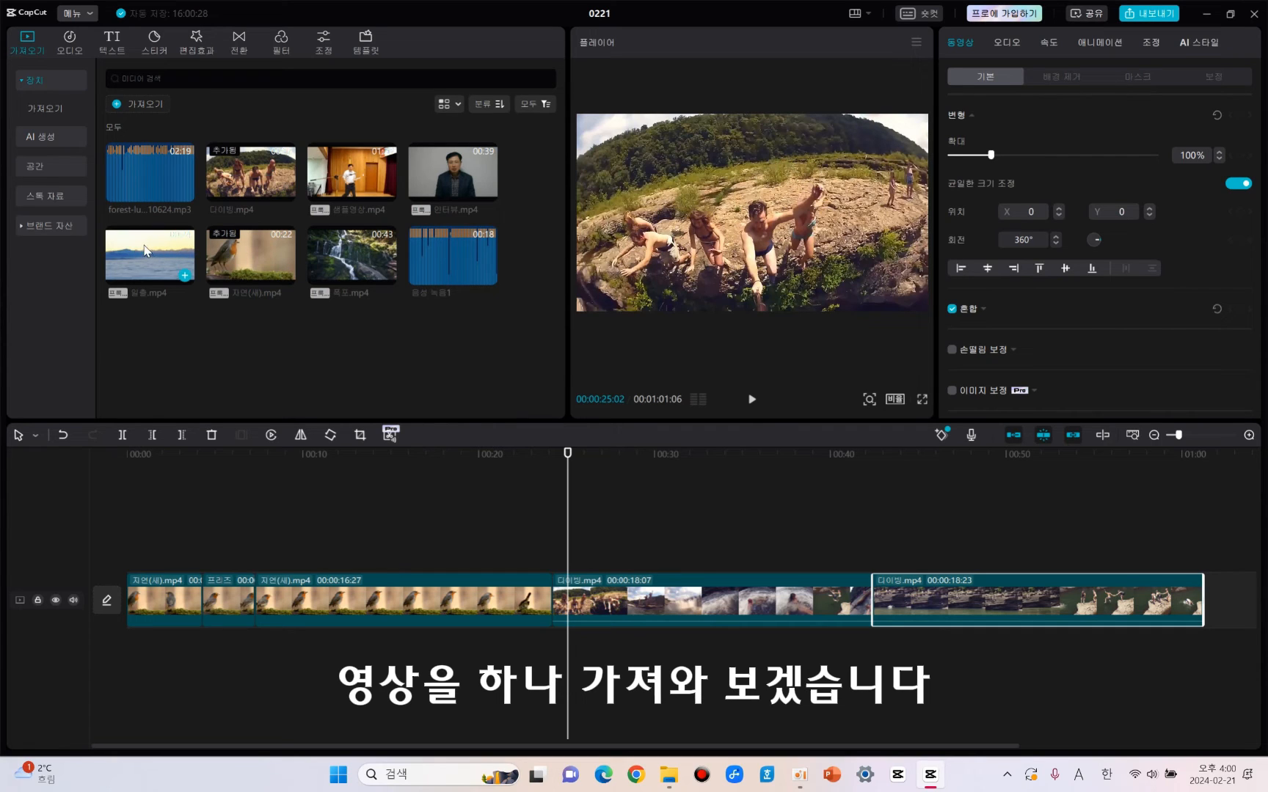
# Place 일출.mp4 on a track above the main track, with its start snapped to the start of the 16:27 bird clip.
pyautogui.moveTo(147, 251); pyautogui.dragTo(551, 529)
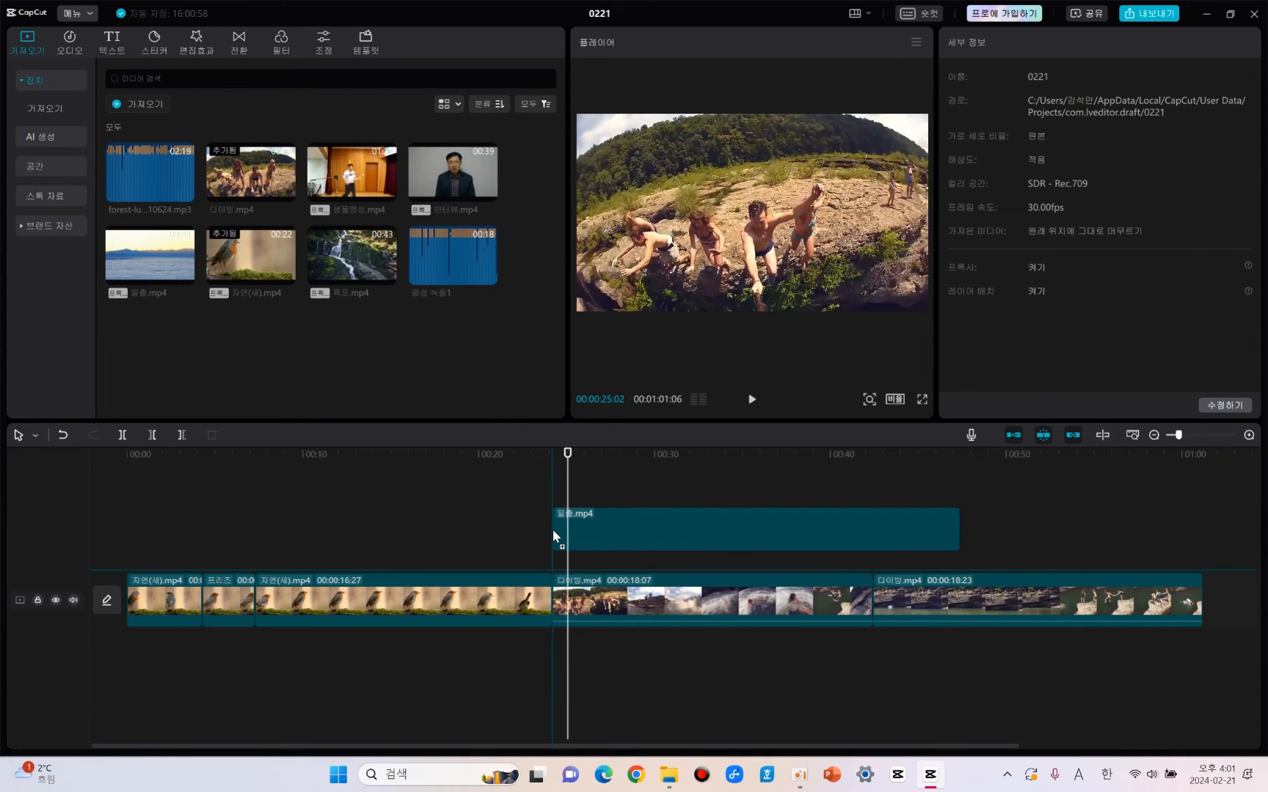
pyautogui.moveTo(530, 528); pyautogui.dragTo(258, 522)
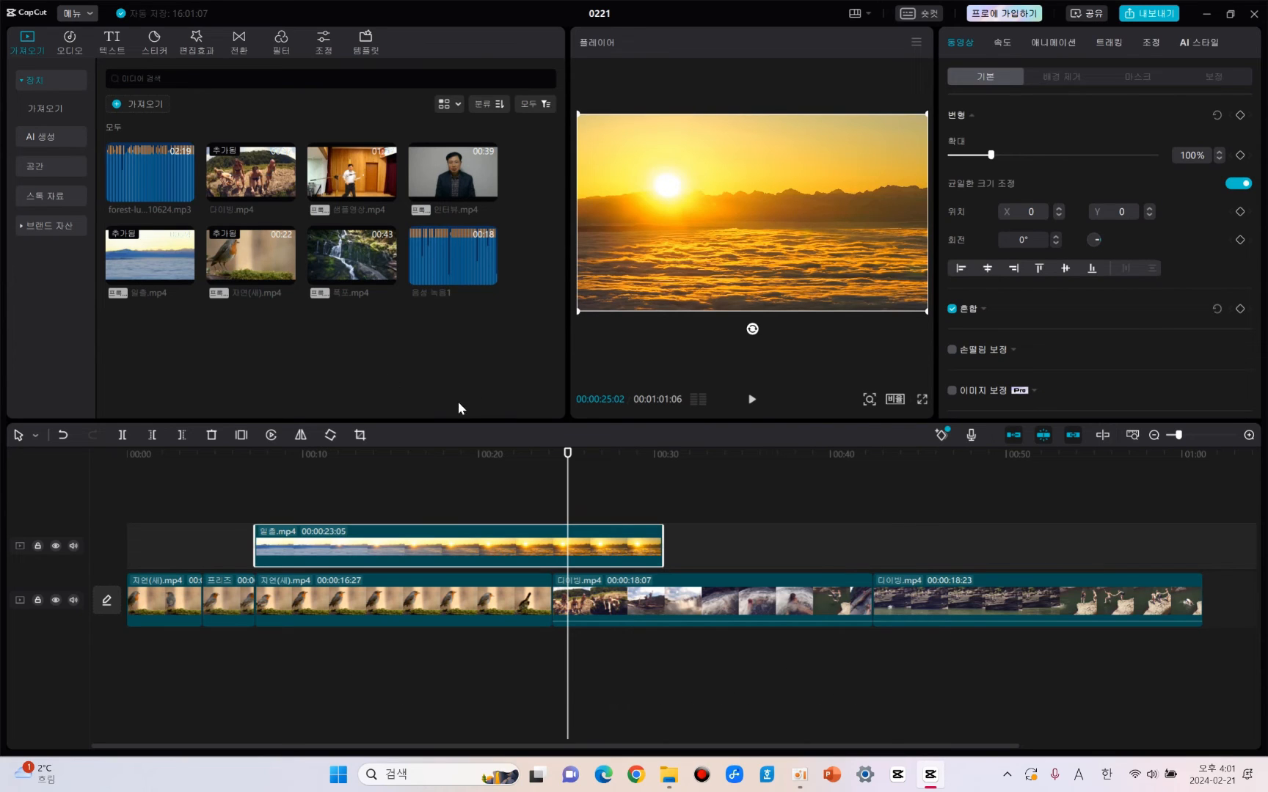
# Turn off auto snapping, shift the sunrise clip slightly by free movement, and delete it from the timeline.
pyautogui.click(1046, 435)
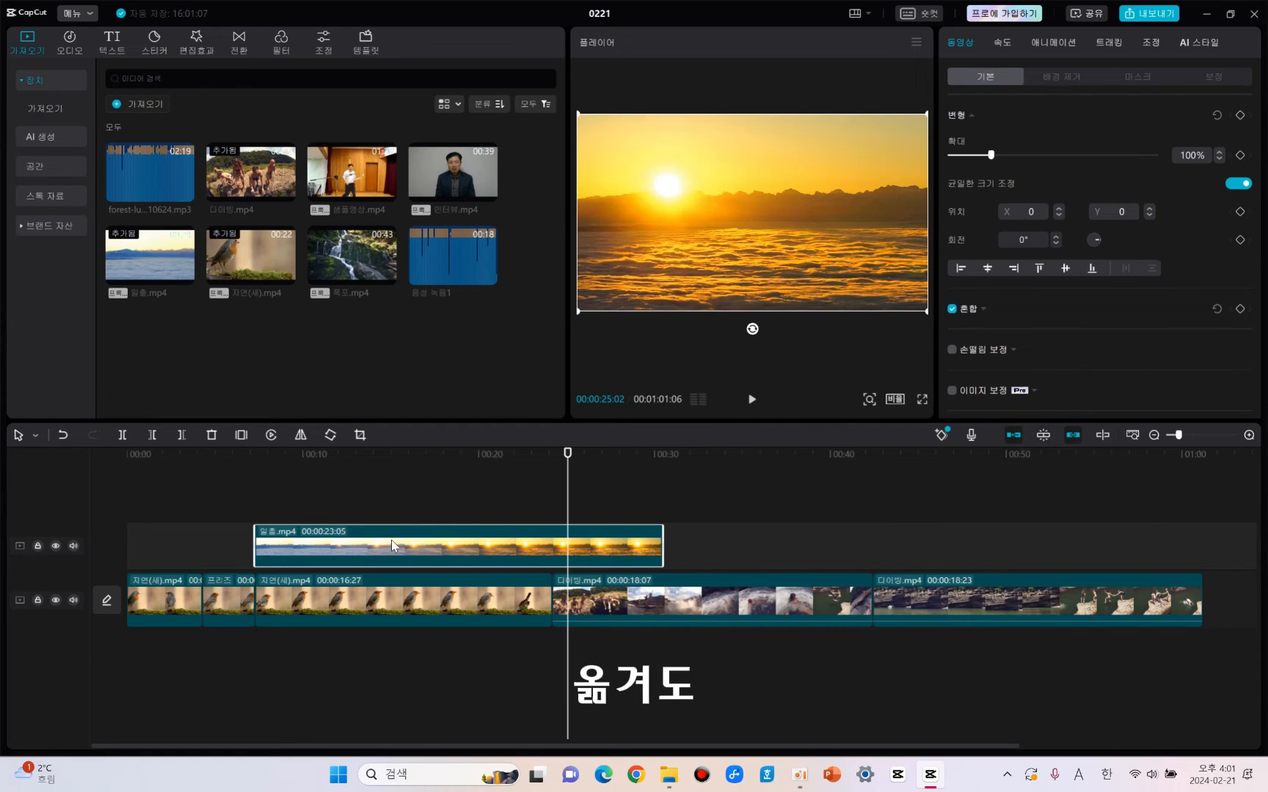
pyautogui.moveTo(391, 544)
pyautogui.mouseDown()
pyautogui.moveTo(491, 543)
pyautogui.moveTo(367, 533)
pyautogui.moveTo(402, 542)
pyautogui.moveTo(387, 536)
pyautogui.mouseUp()
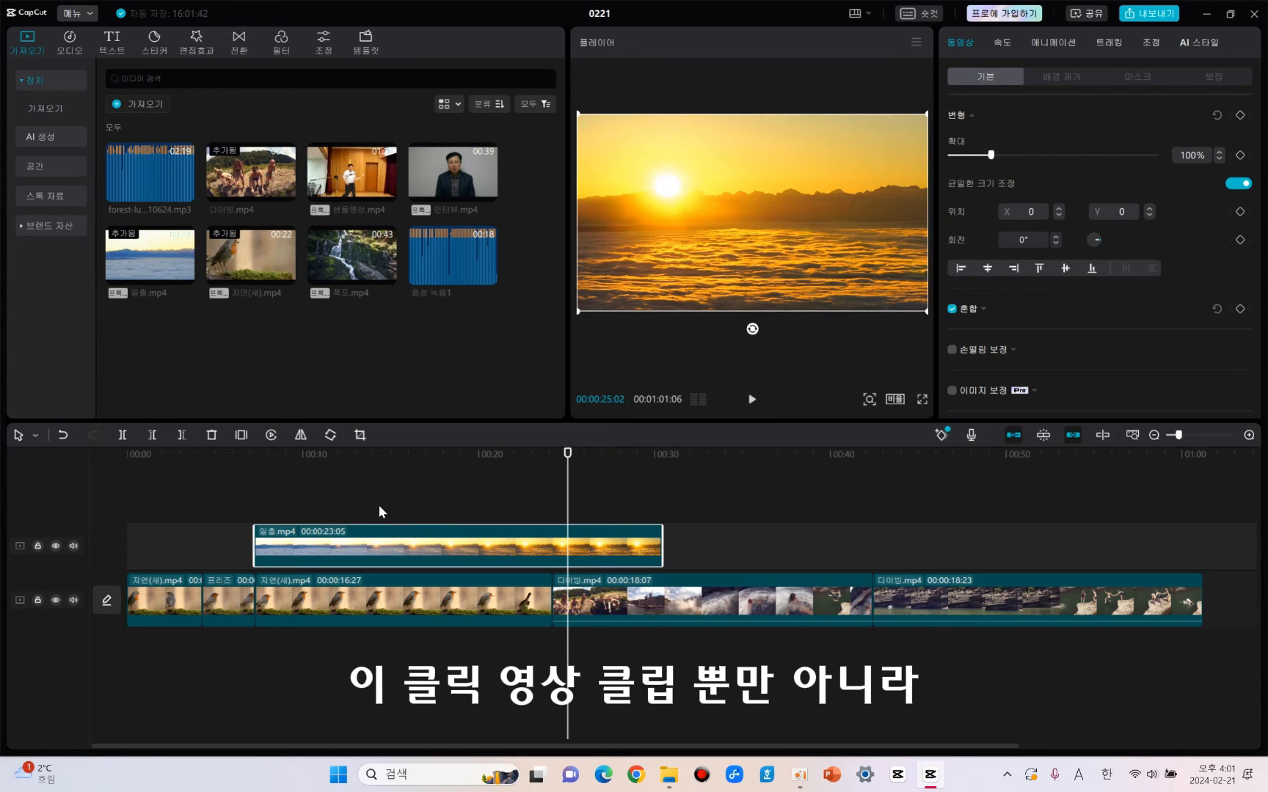
pyautogui.press('Delete')
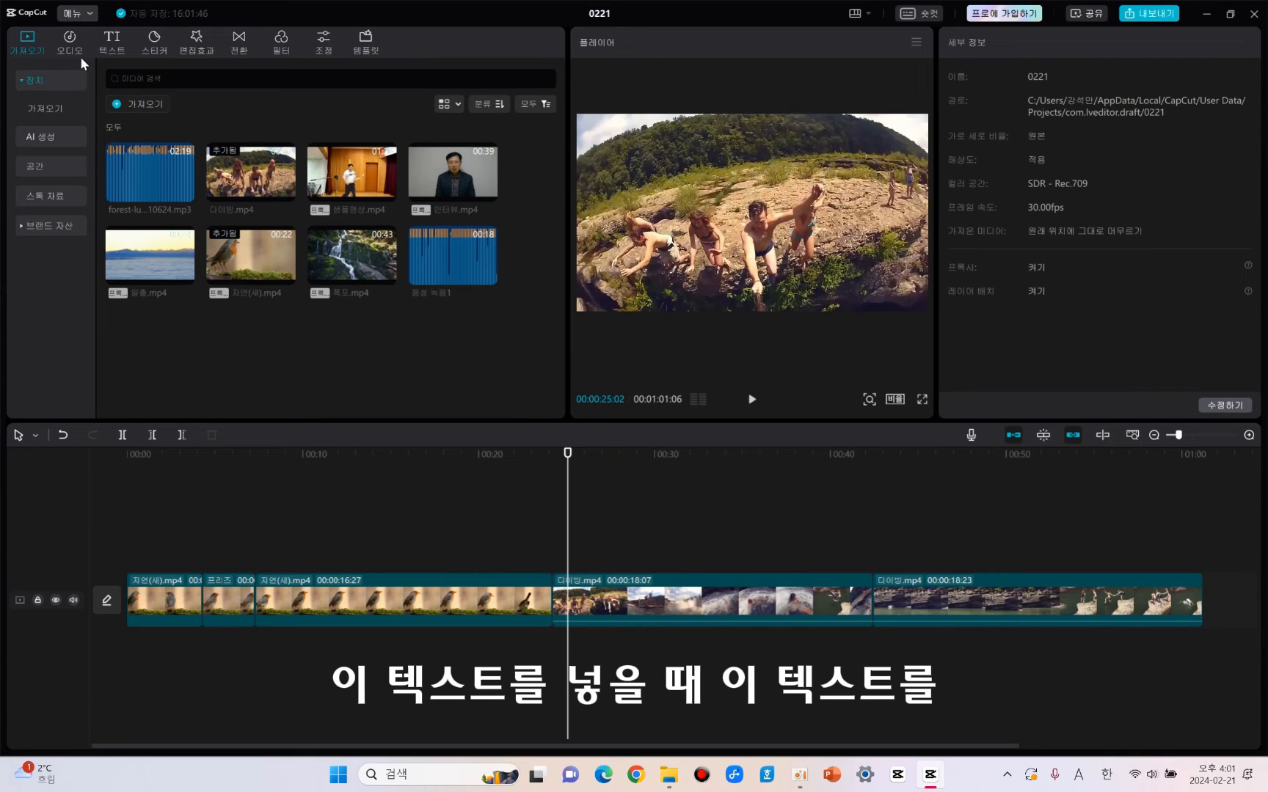
# Add a default text clip above the start of the first diving clip and align it there with auto snapping turned on.
pyautogui.click(110, 41)
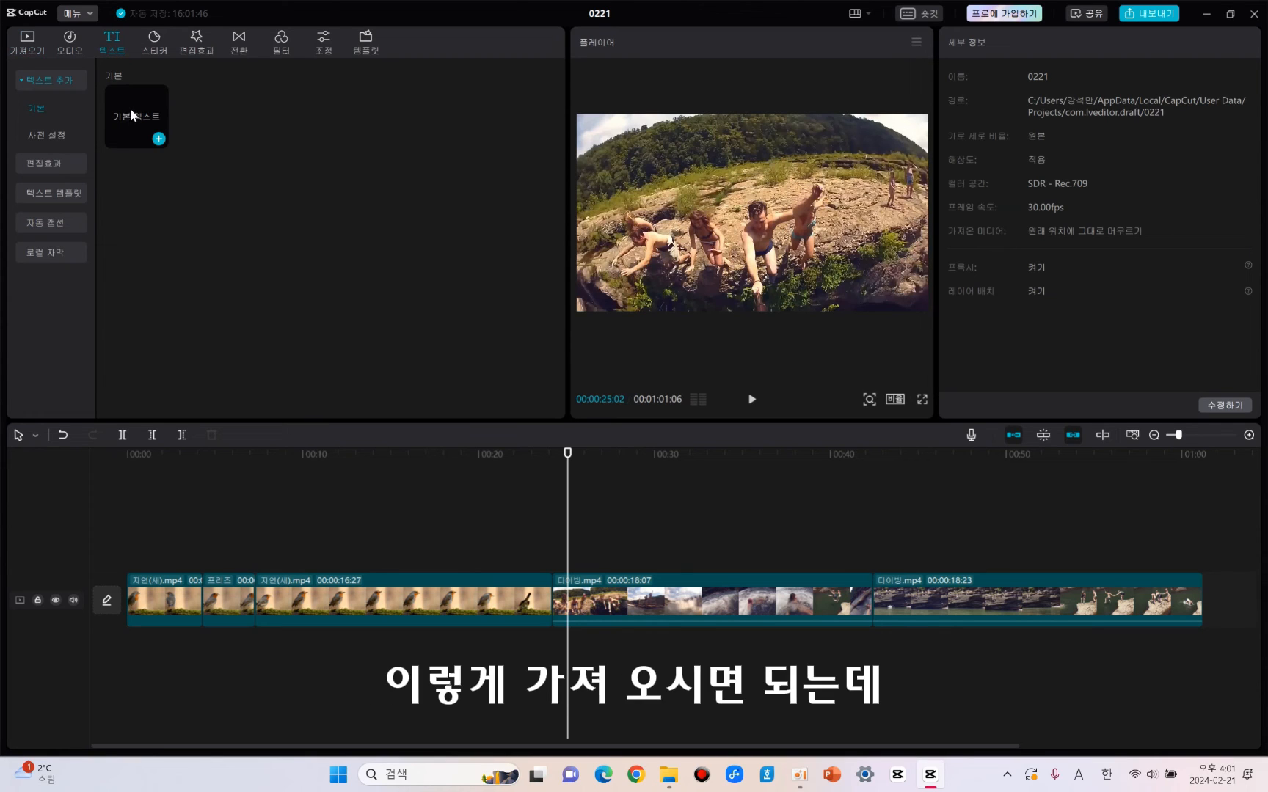
pyautogui.moveTo(130, 109)
pyautogui.mouseDown()
pyautogui.moveTo(266, 366)
pyautogui.moveTo(358, 420)
pyautogui.moveTo(356, 479)
pyautogui.moveTo(400, 568)
pyautogui.moveTo(593, 573)
pyautogui.moveTo(555, 559)
pyautogui.mouseUp()
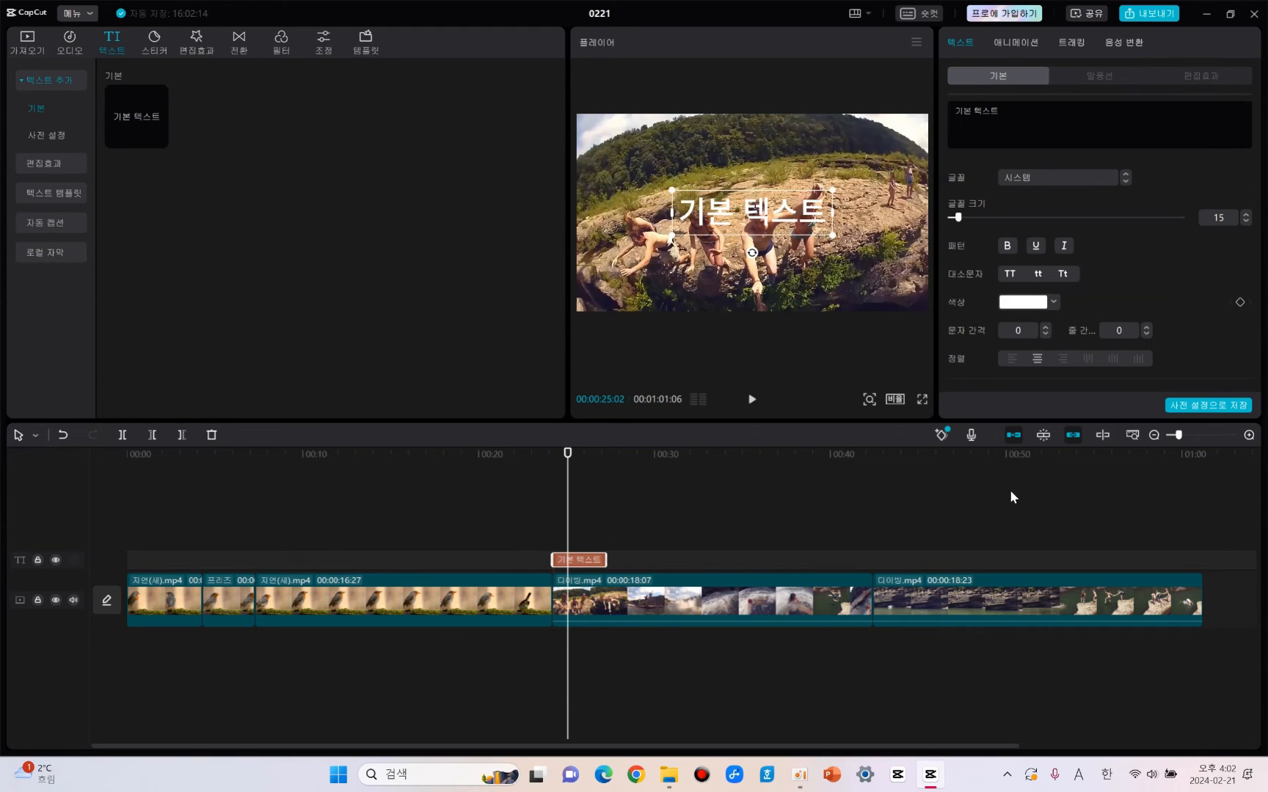
pyautogui.click(1042, 434)
pyautogui.moveTo(587, 558)
pyautogui.mouseDown()
pyautogui.moveTo(623, 560)
pyautogui.moveTo(598, 561)
pyautogui.mouseUp()
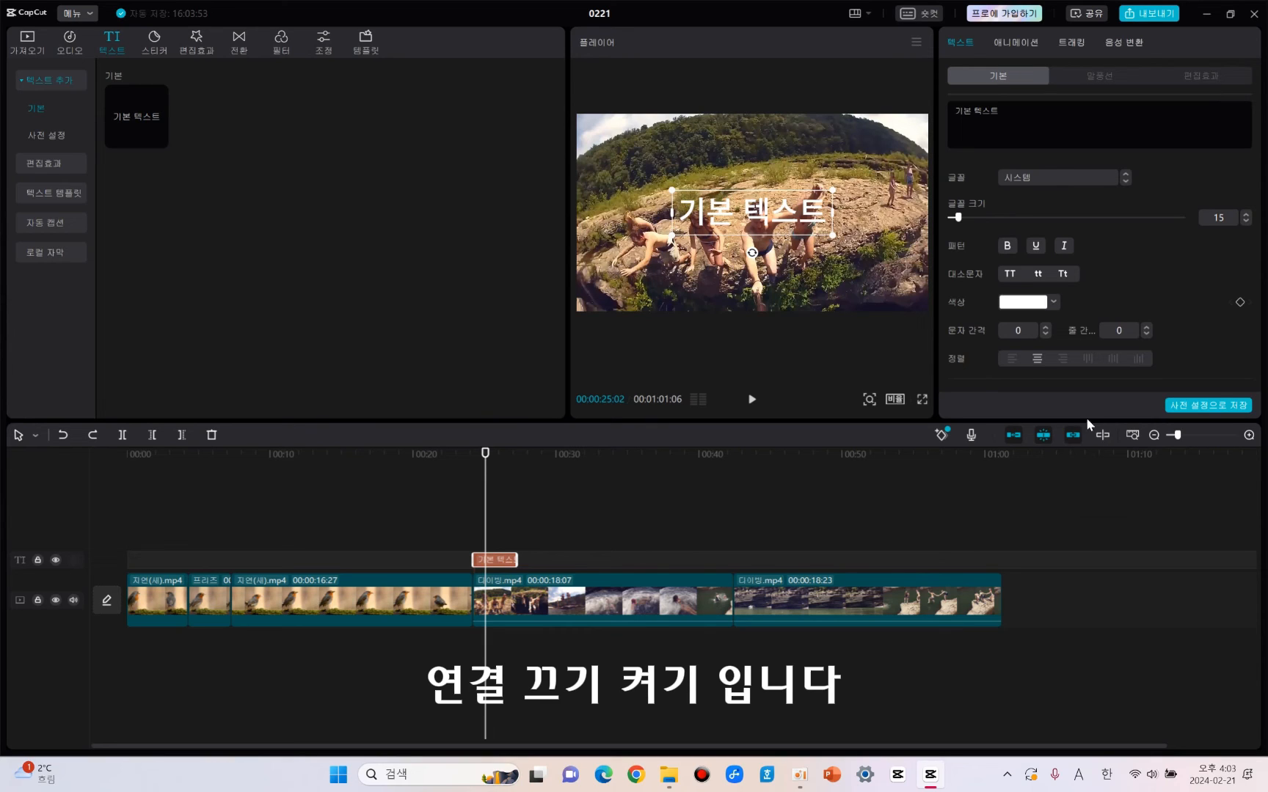
# With linking on, move the first diving clip and its attached text ahead of the 16:27 bird clip and back again.
pyautogui.moveTo(1057, 425); pyautogui.dragTo(1090, 449)
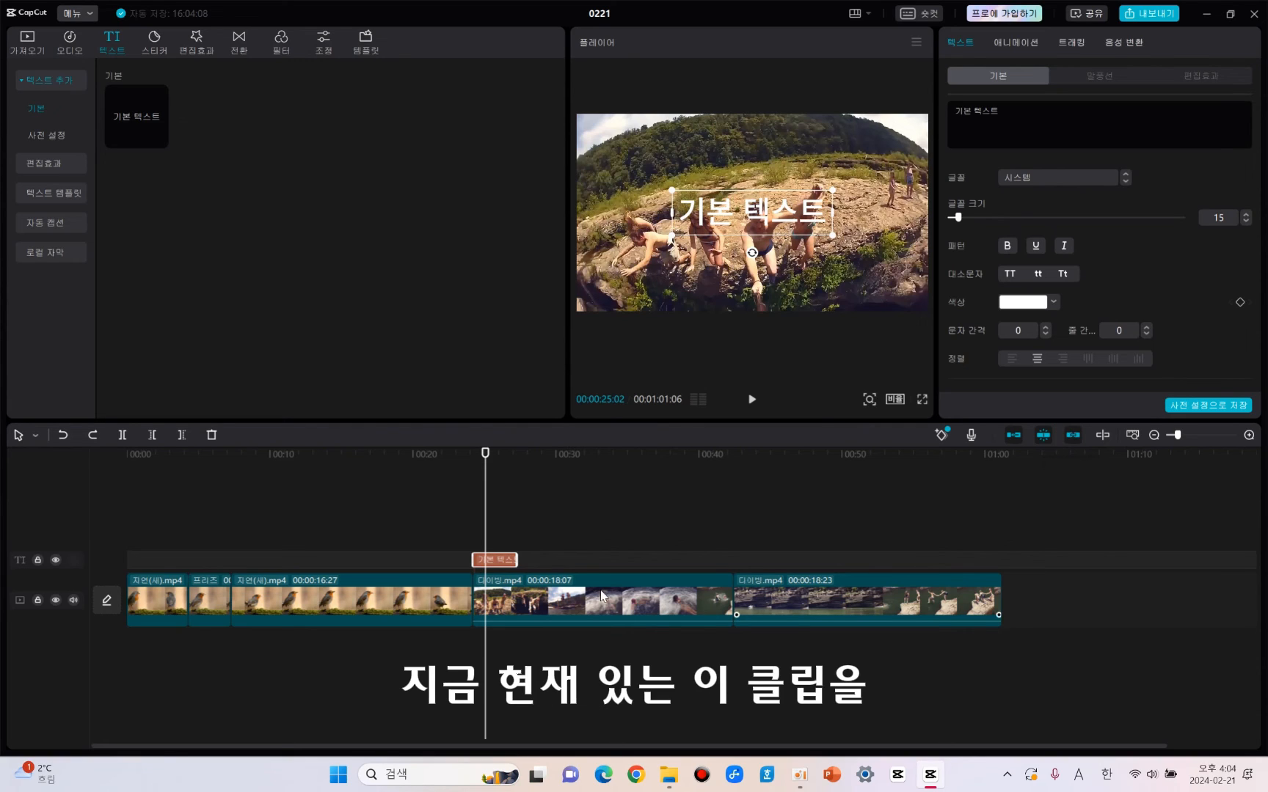
pyautogui.click(524, 603)
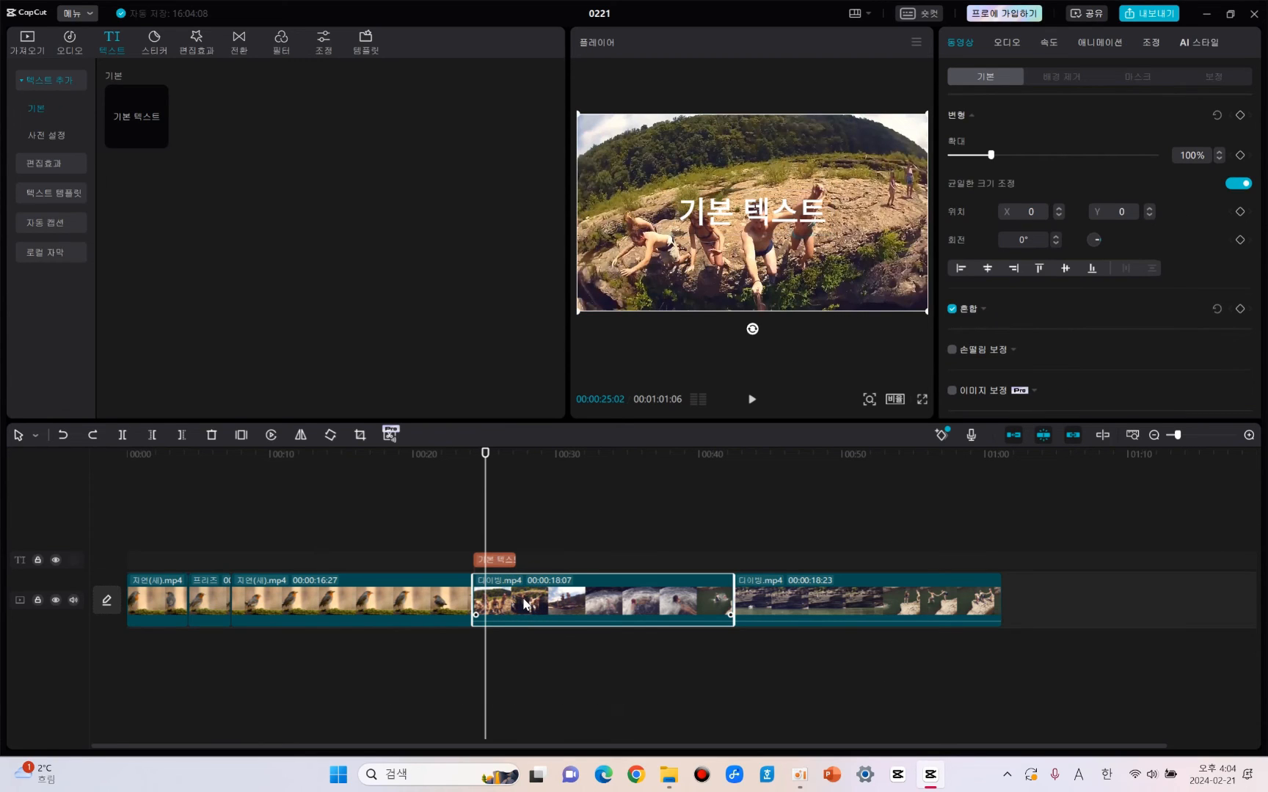
pyautogui.moveTo(527, 601); pyautogui.dragTo(289, 594)
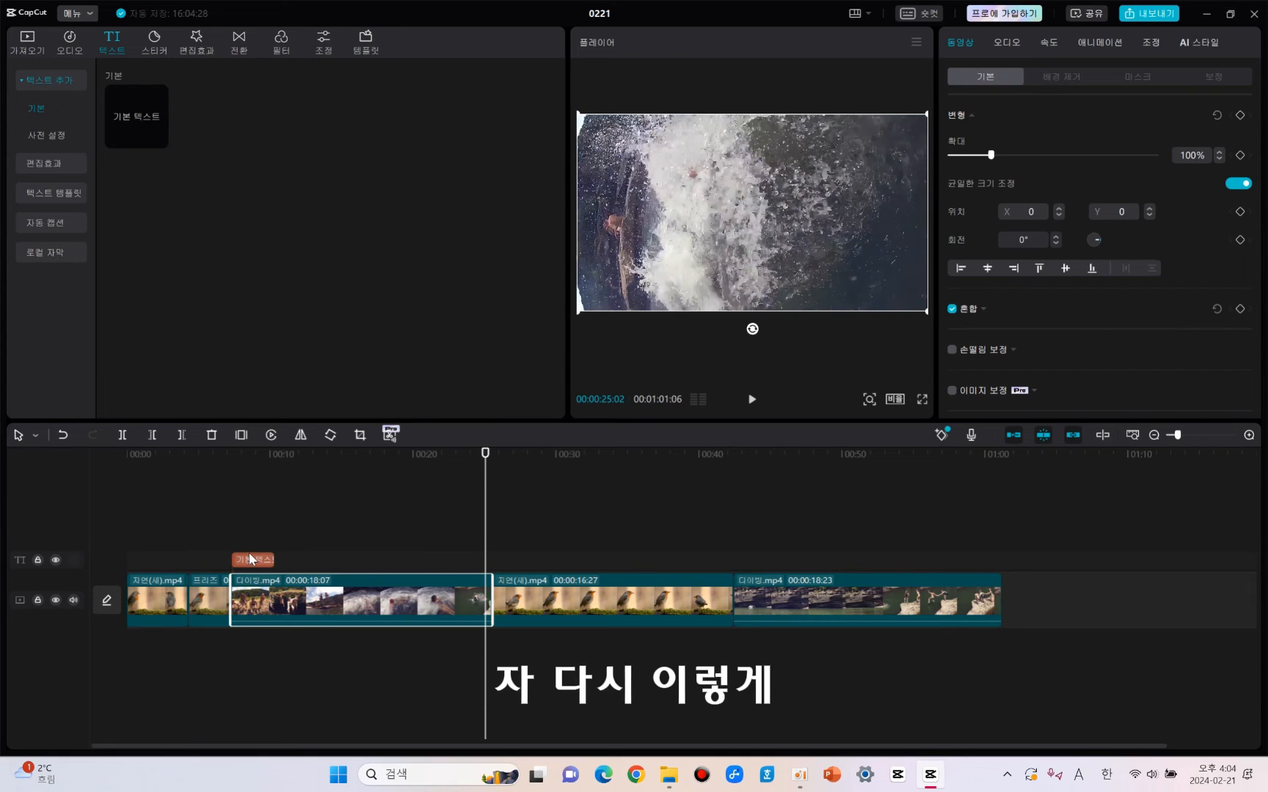
pyautogui.moveTo(279, 602); pyautogui.dragTo(493, 598)
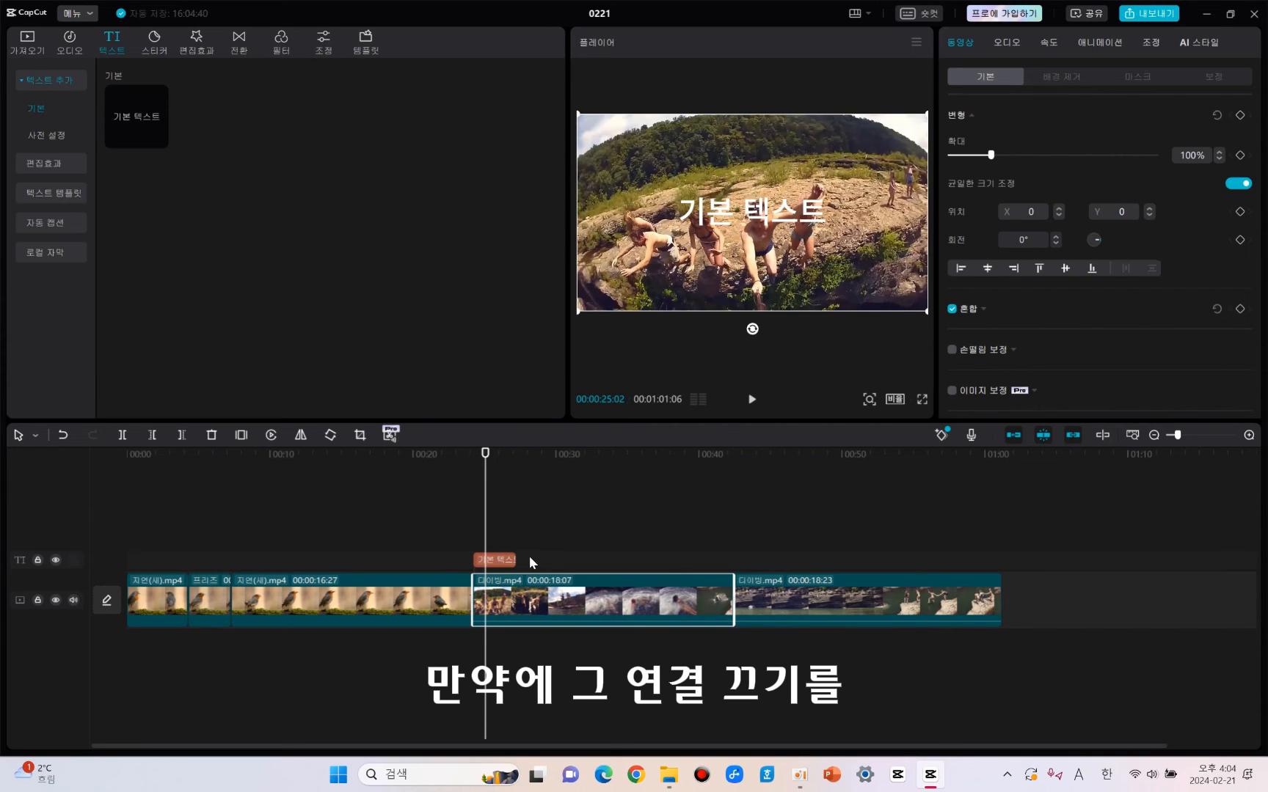
# Turn off linking and move the first diving clip toward the bird clip independently of the text above it.
pyautogui.click(1072, 435)
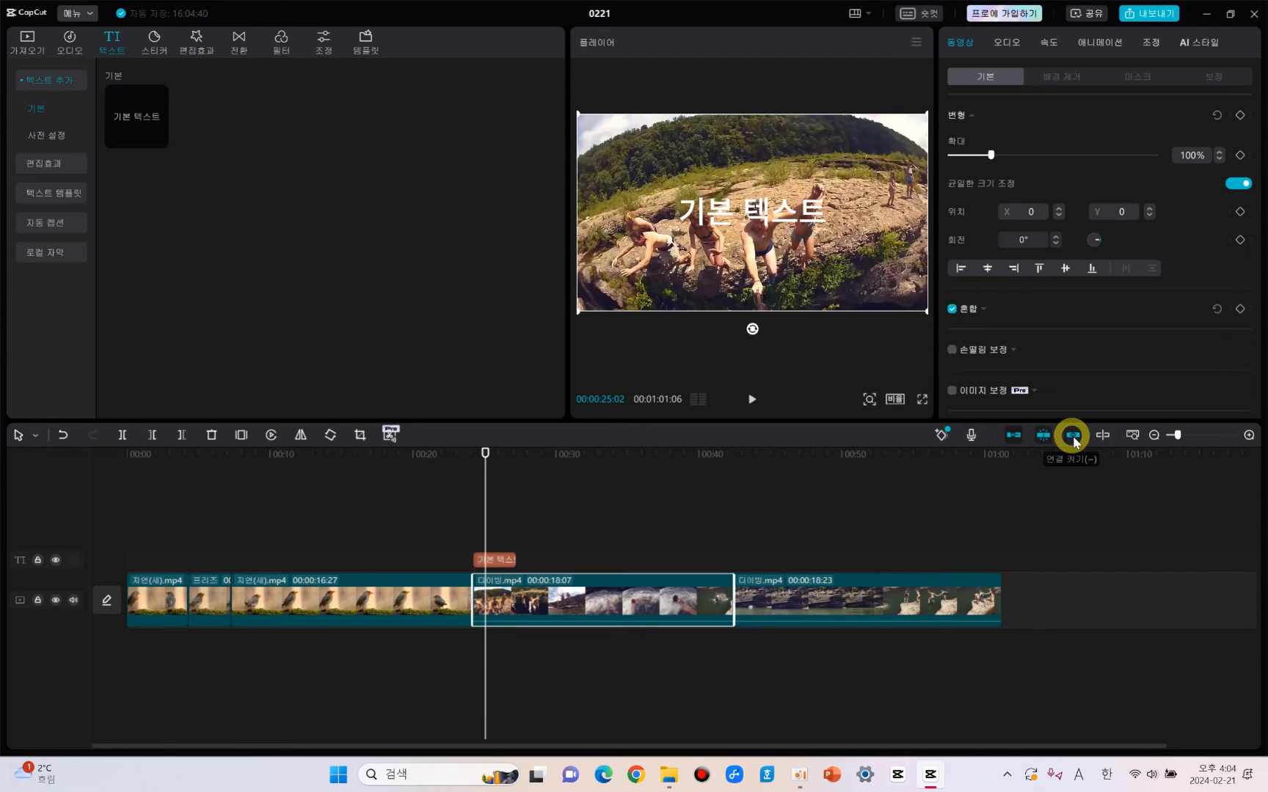
pyautogui.click(664, 512)
pyautogui.moveTo(596, 602); pyautogui.dragTo(370, 622)
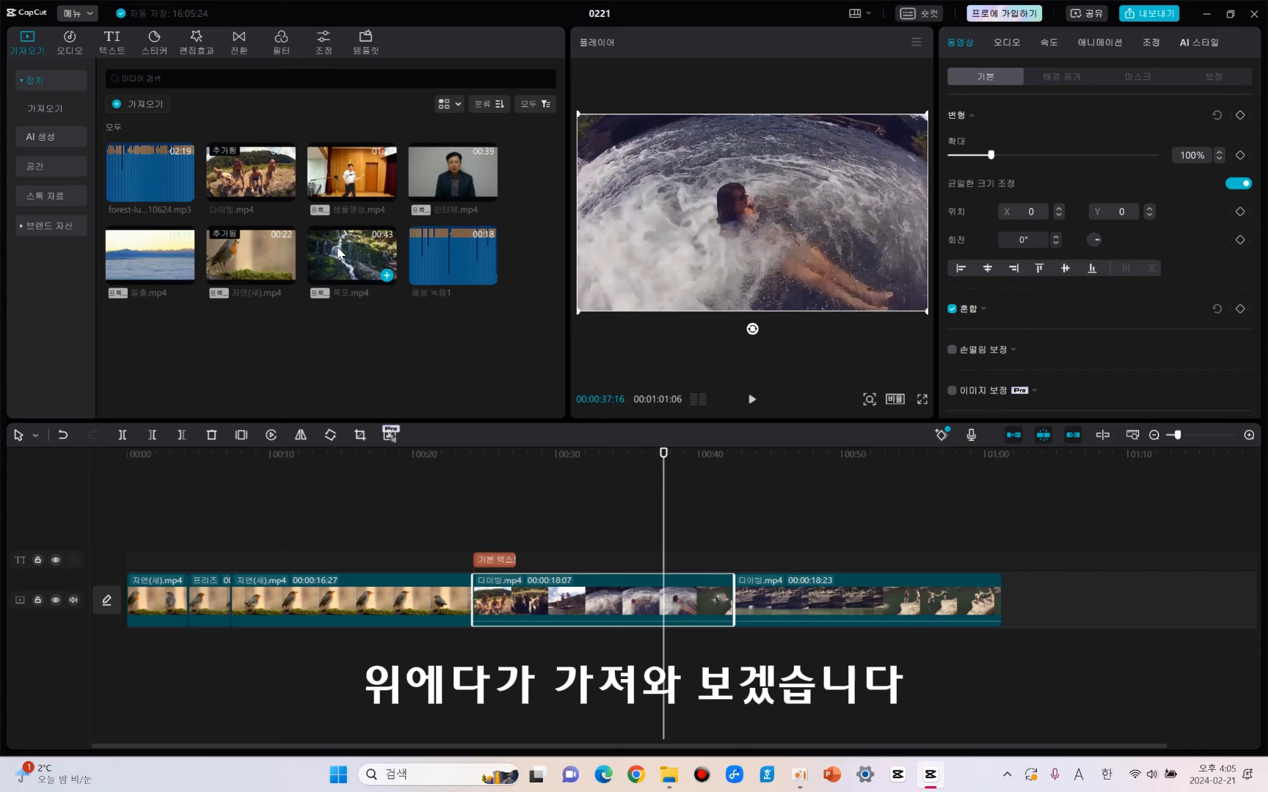
# Add the waterfall clip above the text at the first diving clip's start and move that diving clip toward the bird clip with linking on.
pyautogui.moveTo(340, 253); pyautogui.dragTo(473, 509)
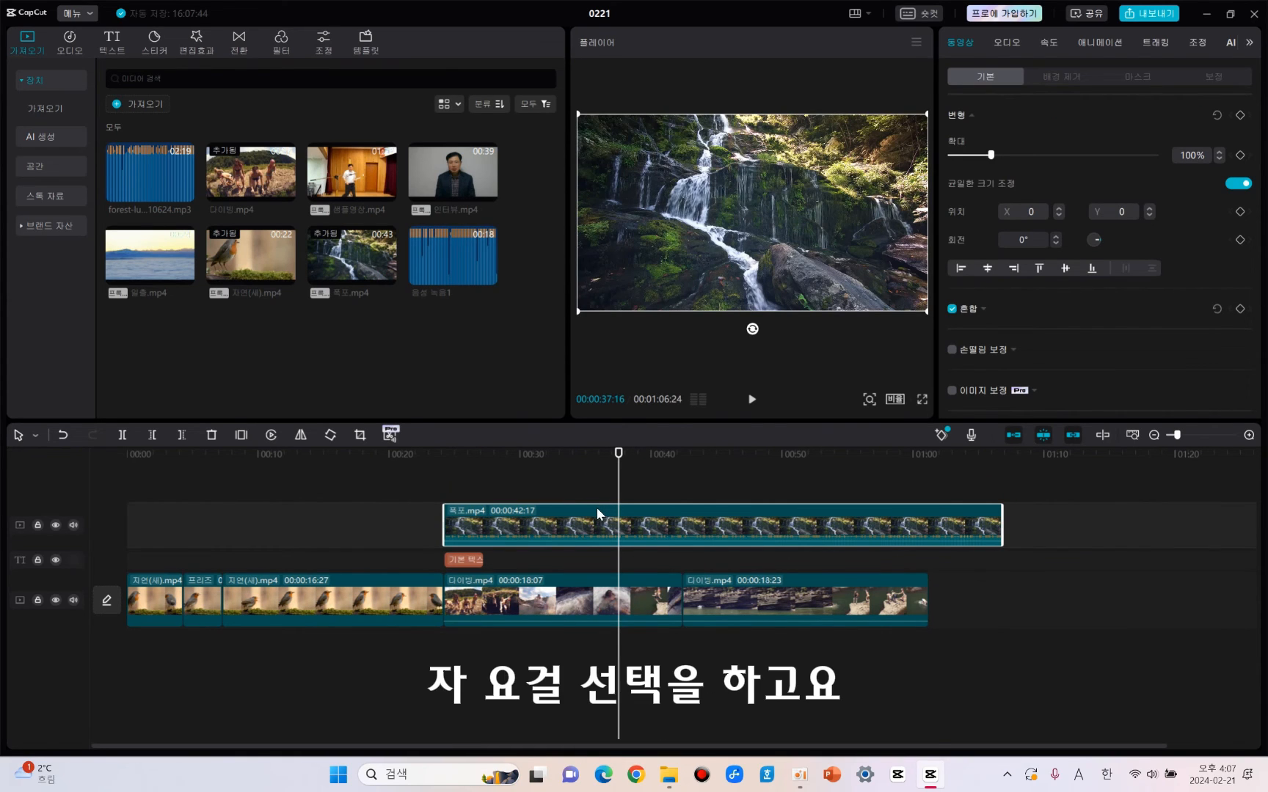
pyautogui.click(498, 617)
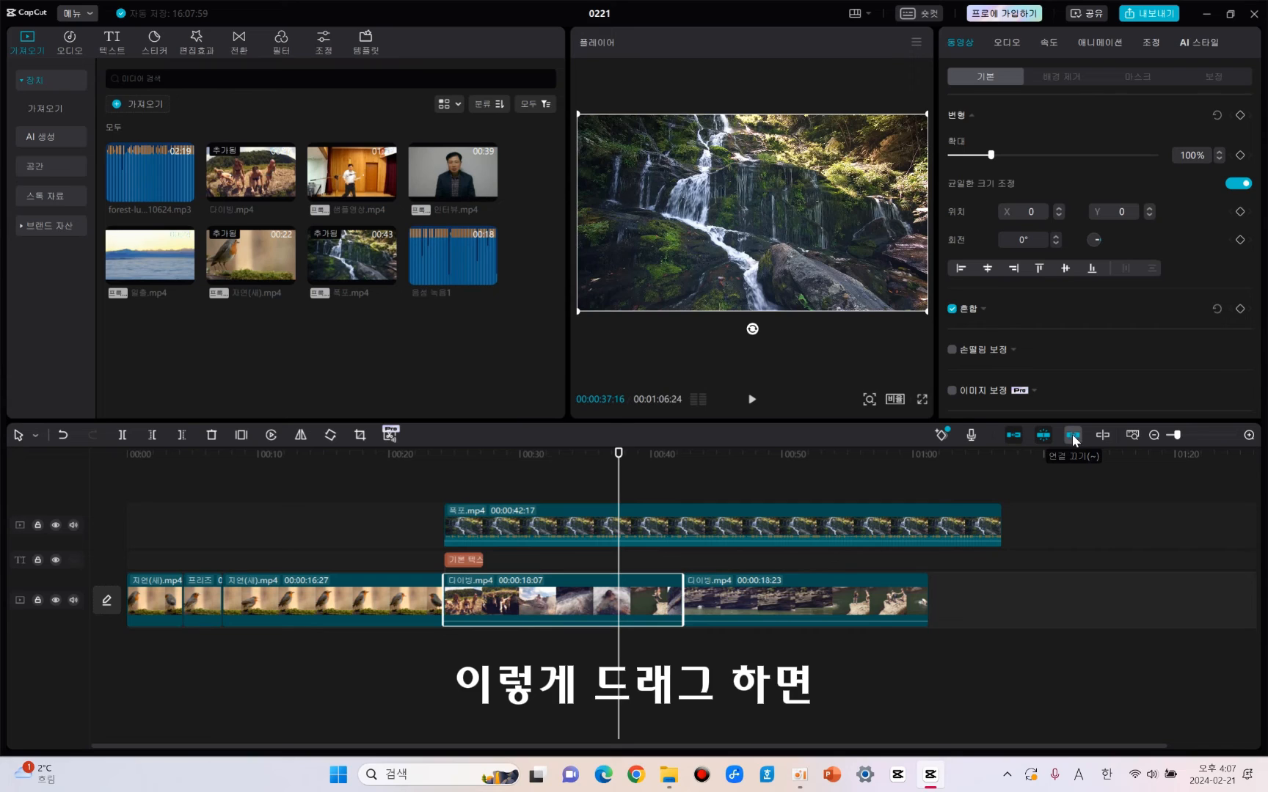
pyautogui.moveTo(547, 609); pyautogui.dragTo(313, 606)
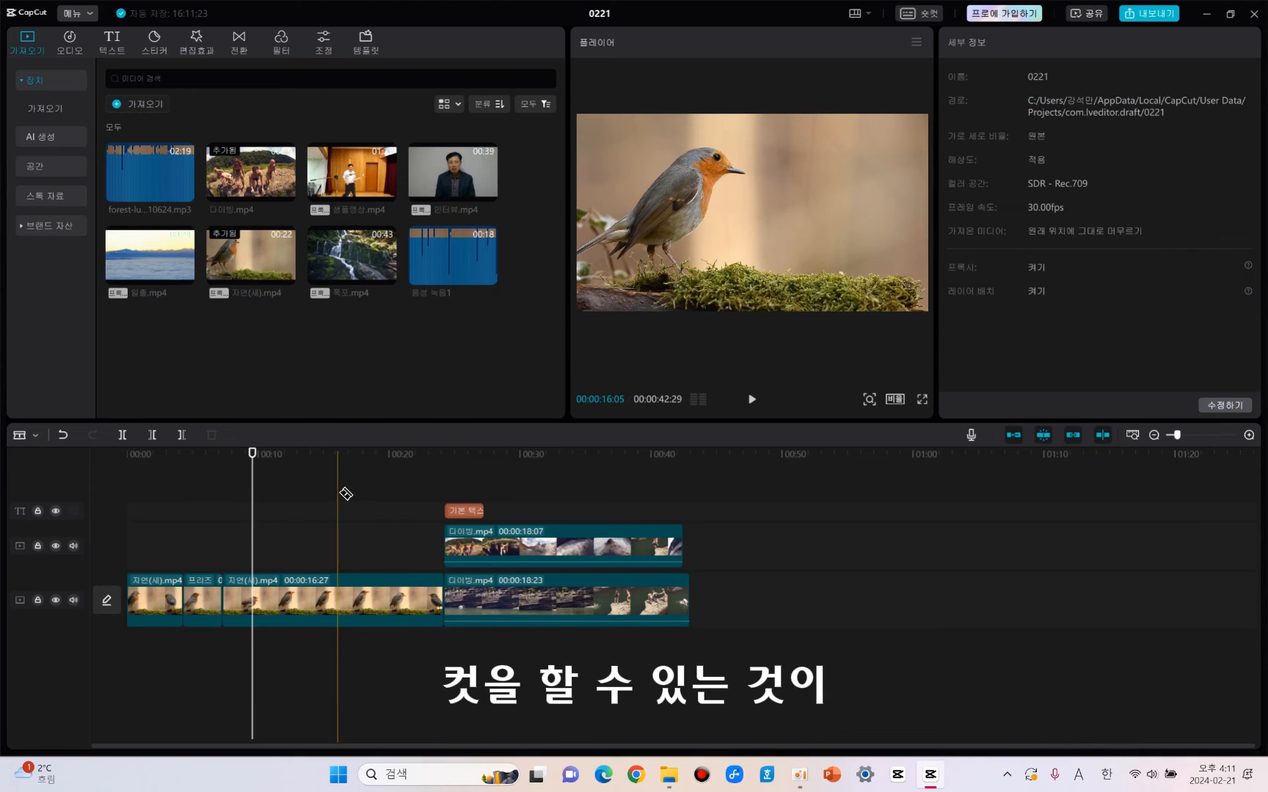
# Split the 16:27 bird clip at 00:00:16:22 and the lower diving clip 10:20 into it with the preview axis, and turn that axis off.
pyautogui.press('a')
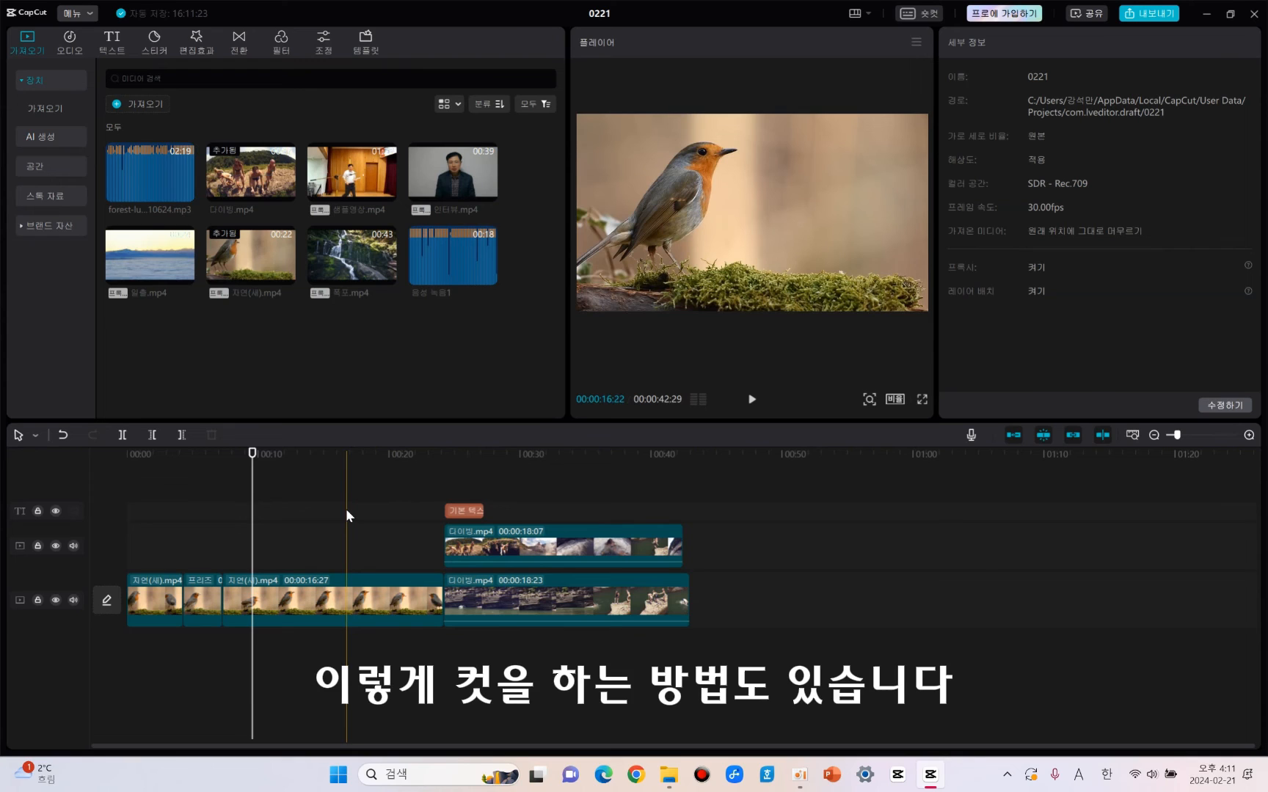
pyautogui.hotkey('ctrl', 'b')
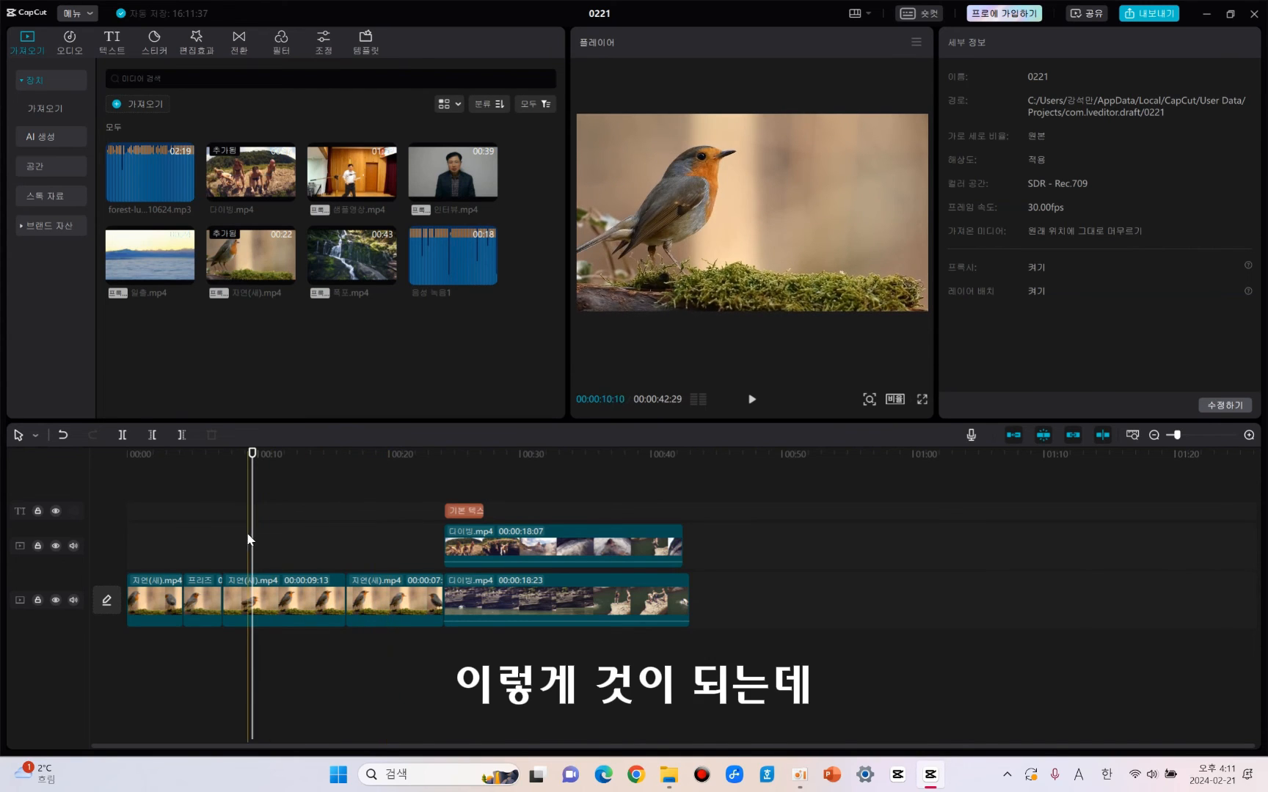
pyautogui.hotkey('ctrl', 'b')
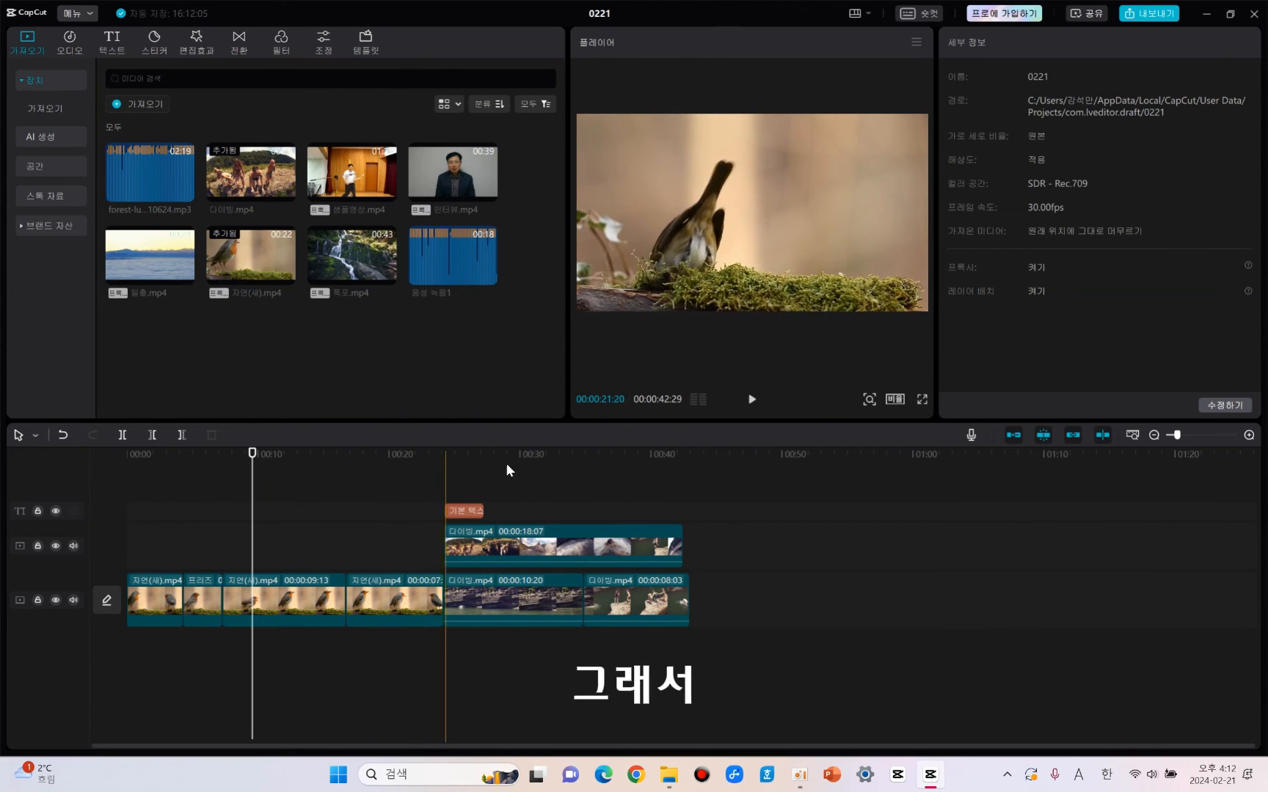
pyautogui.click(1103, 435)
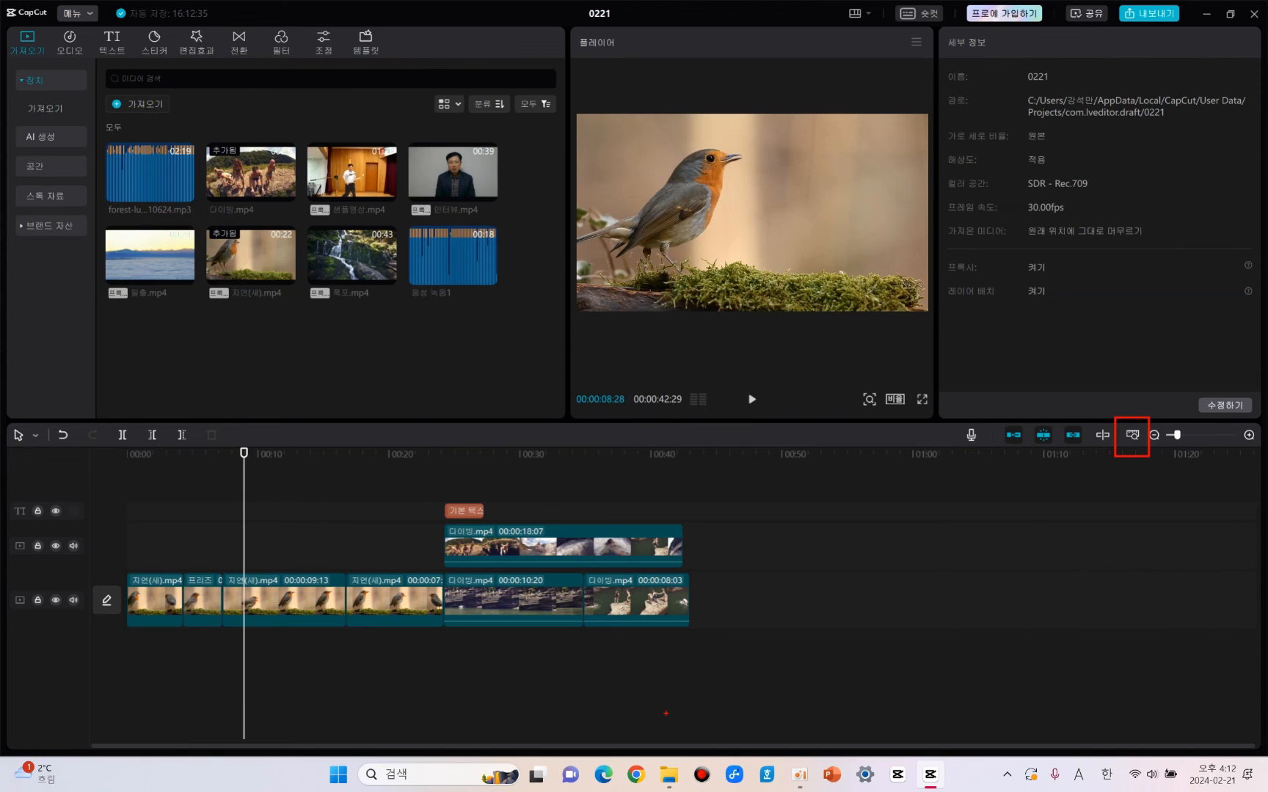
# Fit the whole timeline to the window, and zoom it fully out, fully in to frame level, and back to a medium scale.
pyautogui.click(1131, 437)
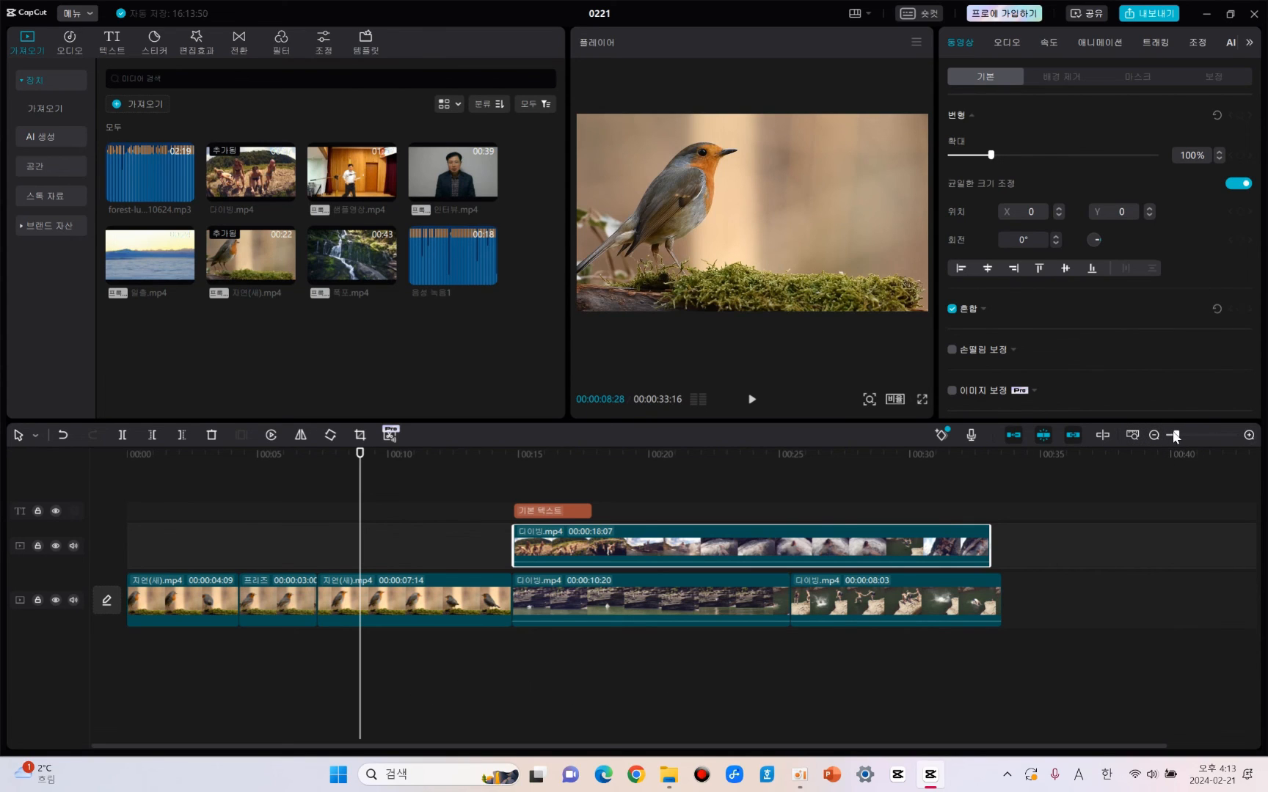
pyautogui.moveTo(1174, 436)
pyautogui.mouseDown()
pyautogui.moveTo(1202, 434)
pyautogui.moveTo(1172, 438)
pyautogui.mouseUp()
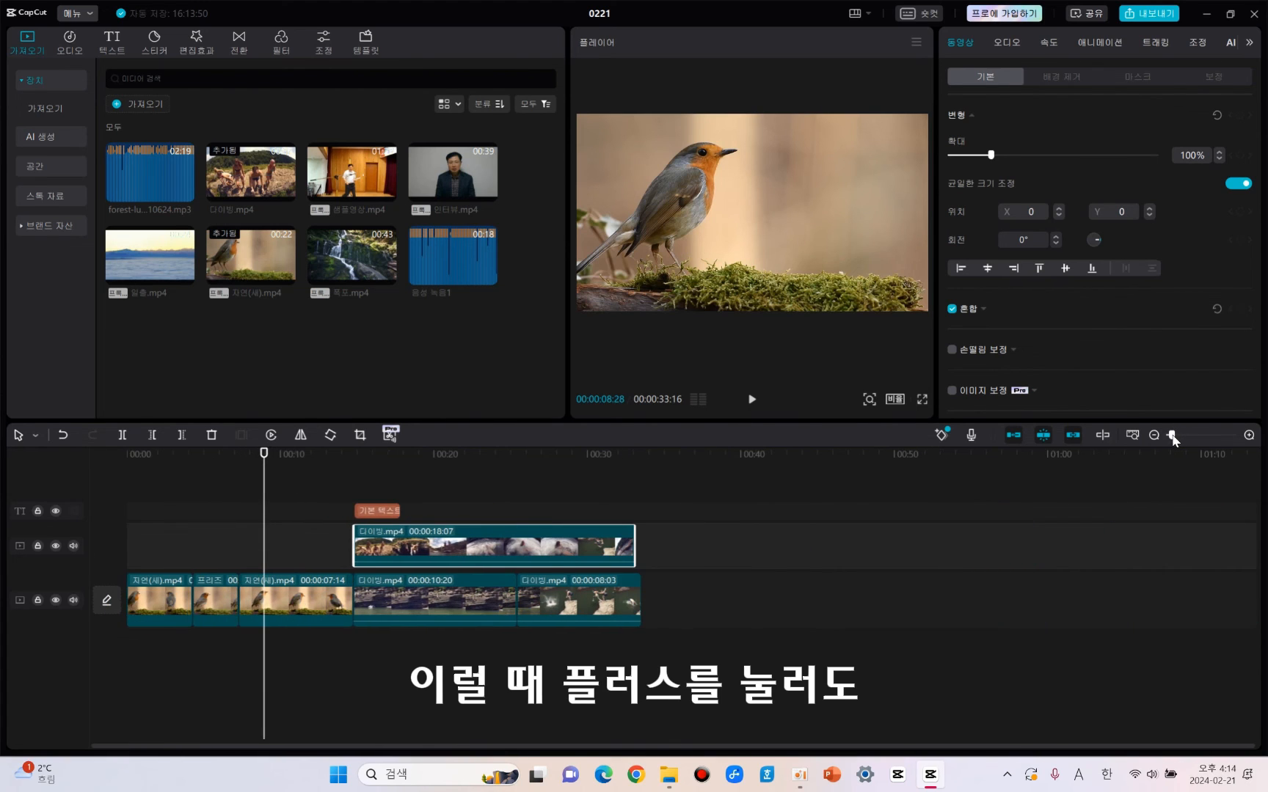
pyautogui.click(1249, 436)
pyautogui.click(1250, 437)
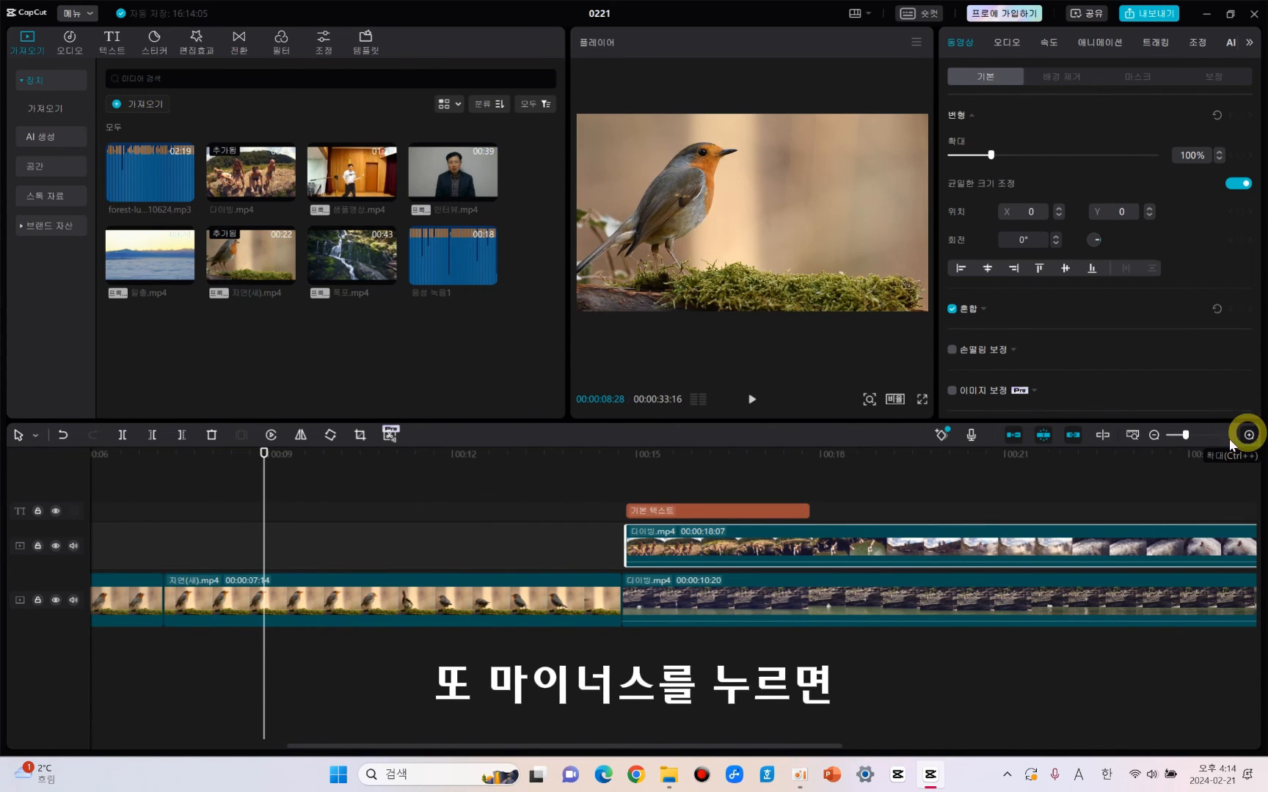
pyautogui.click(1250, 436)
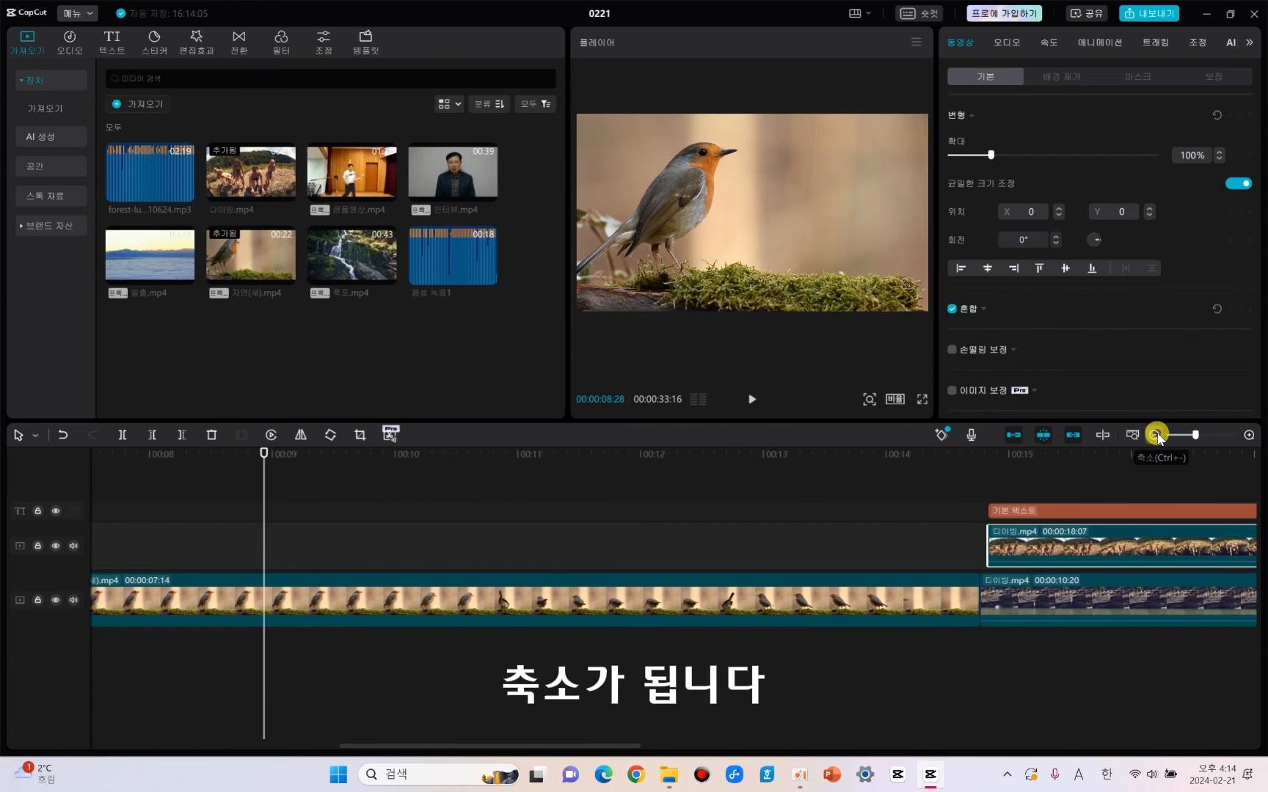
pyautogui.click(1154, 436)
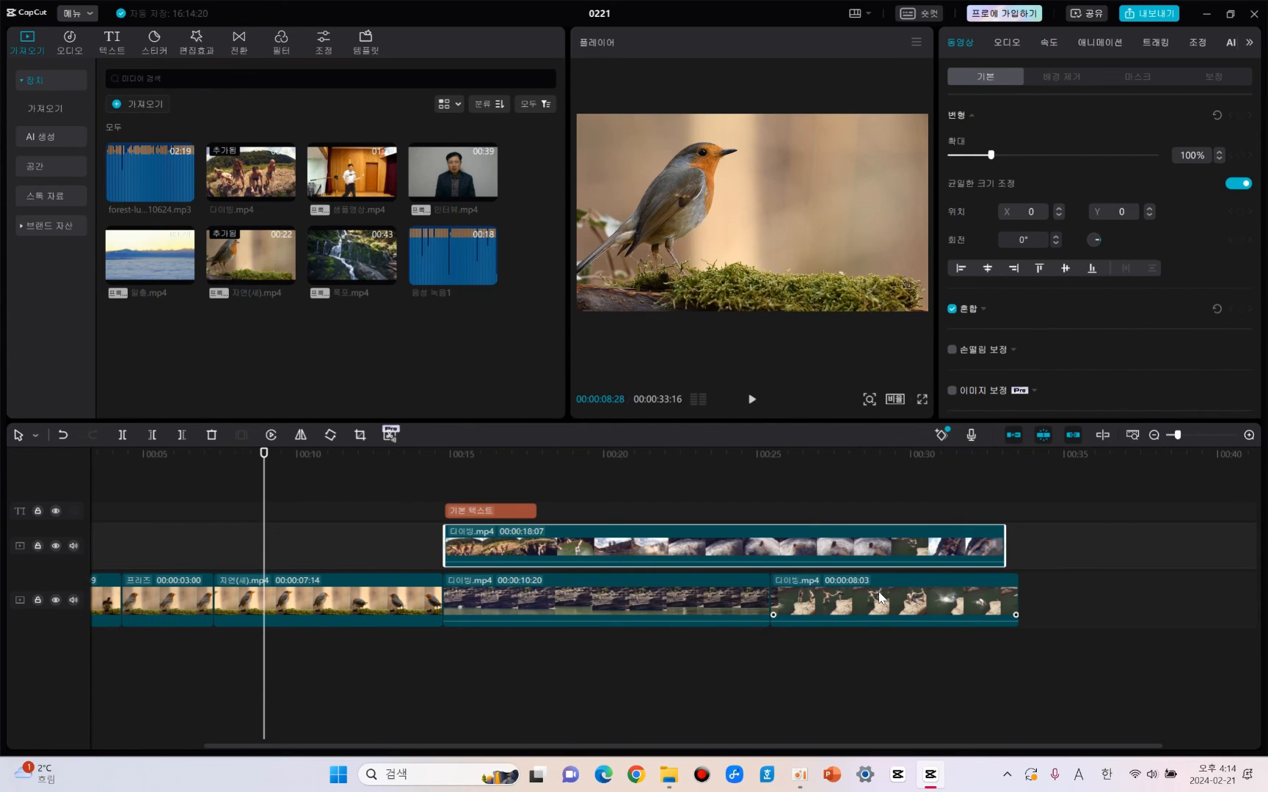
pyautogui.click(1154, 436)
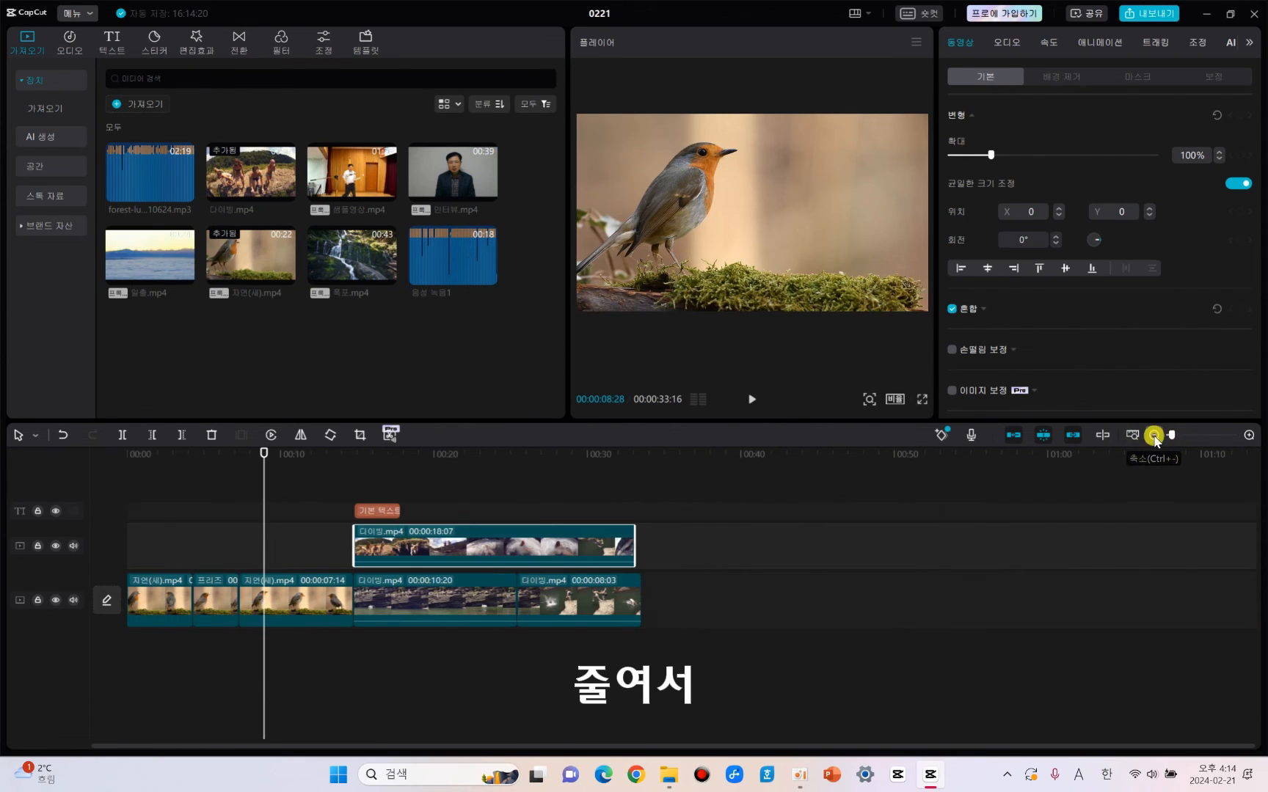
pyautogui.click(1155, 436)
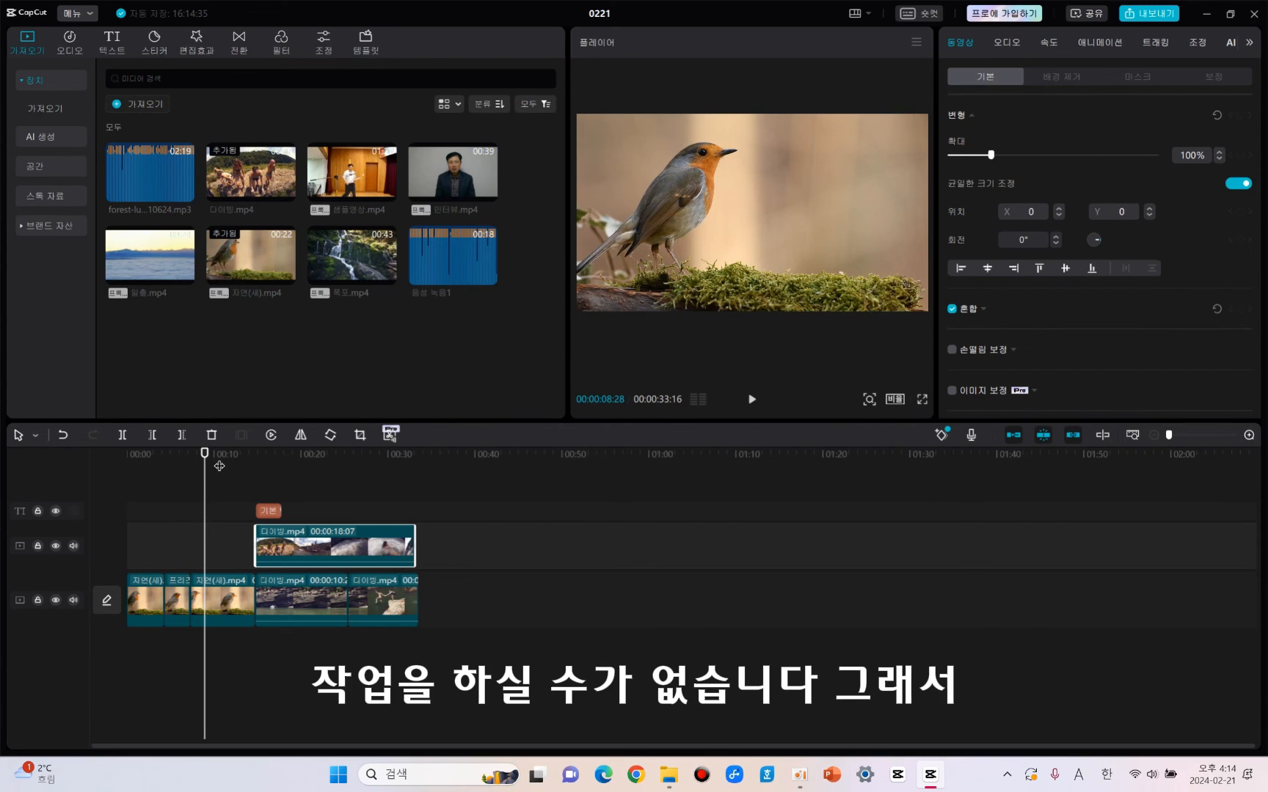
pyautogui.moveTo(1169, 434); pyautogui.dragTo(1201, 437)
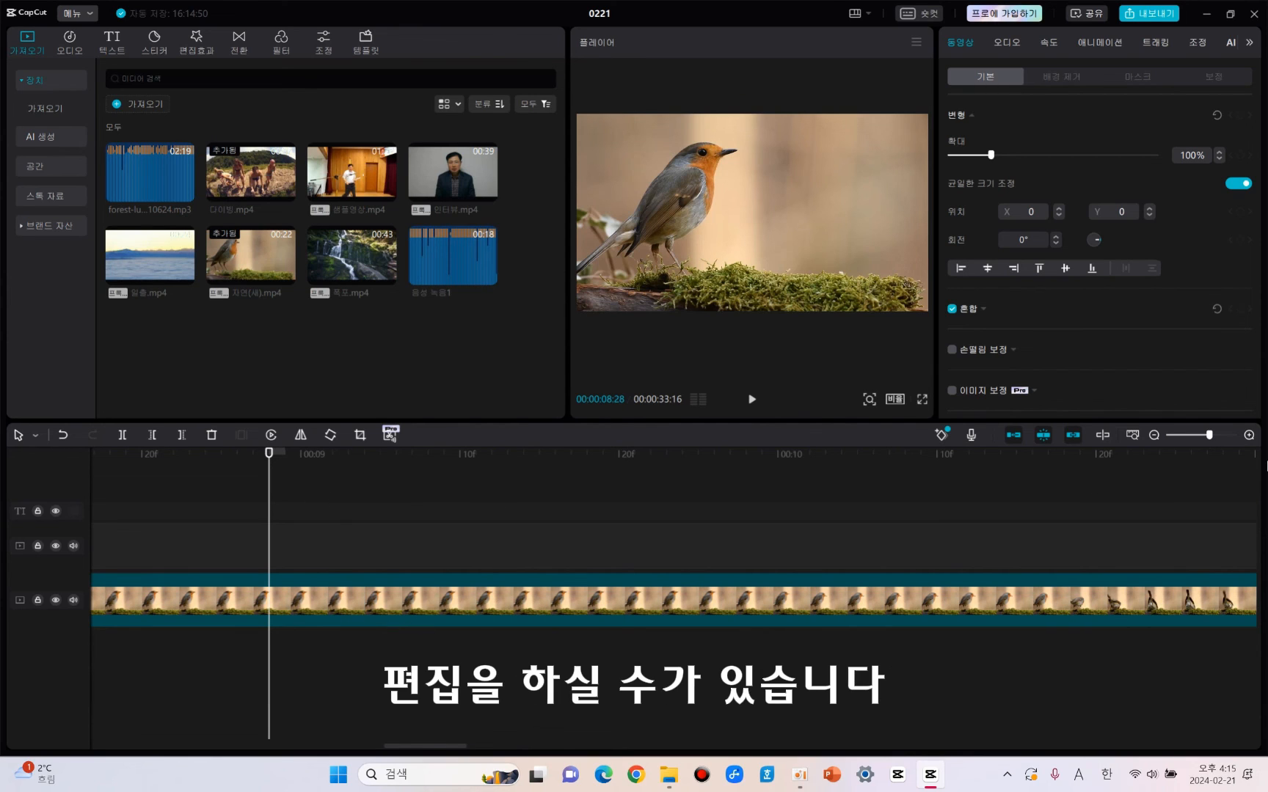
pyautogui.click(1250, 435)
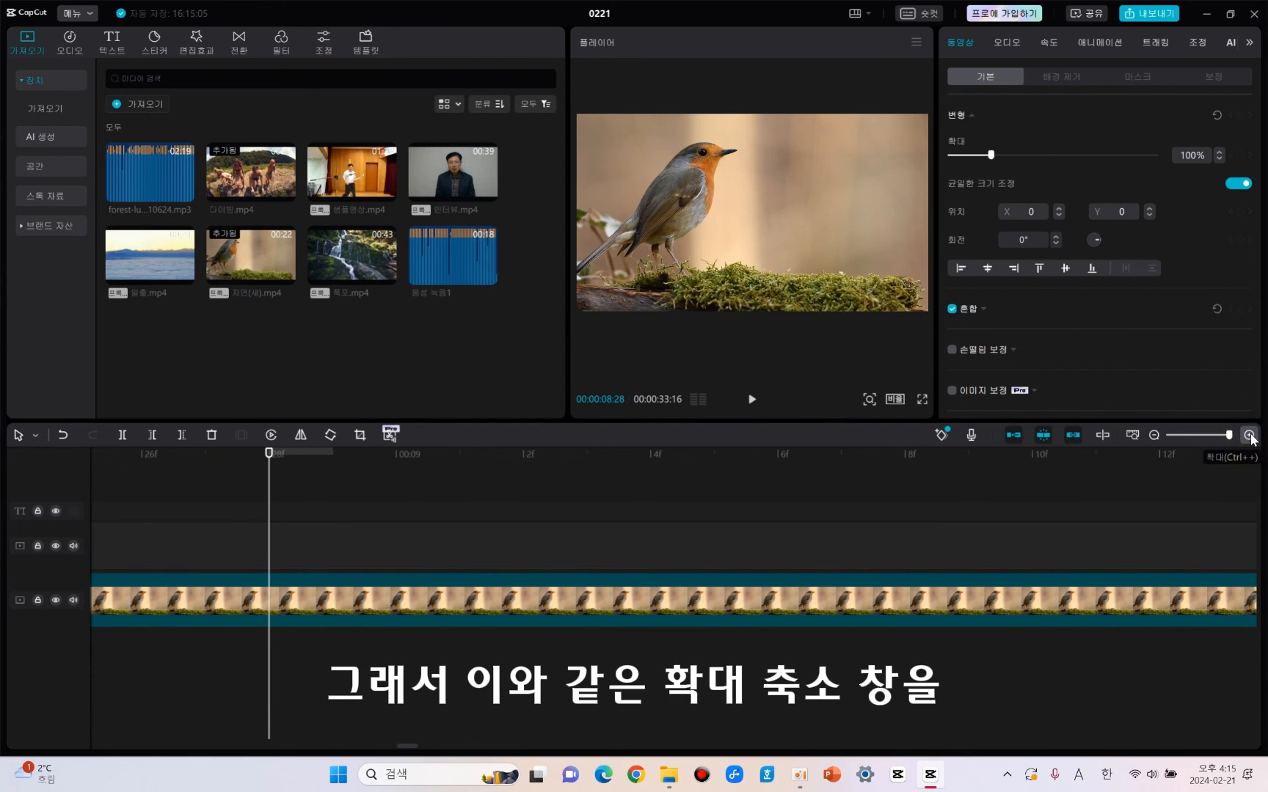
pyautogui.moveTo(1229, 436); pyautogui.dragTo(1182, 438)
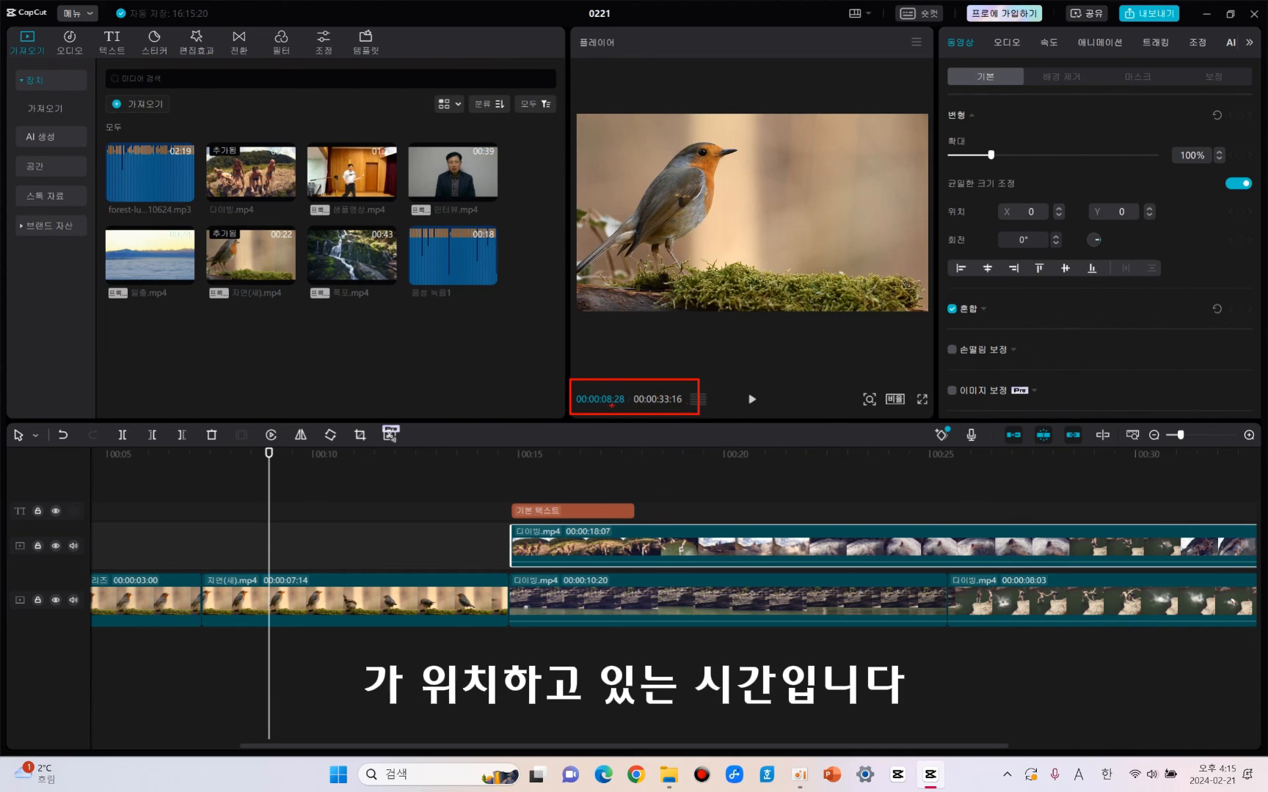
# Play and pause the edited video twice in the player, from the bird clip into the diving clip with text.
pyautogui.click(750, 402)
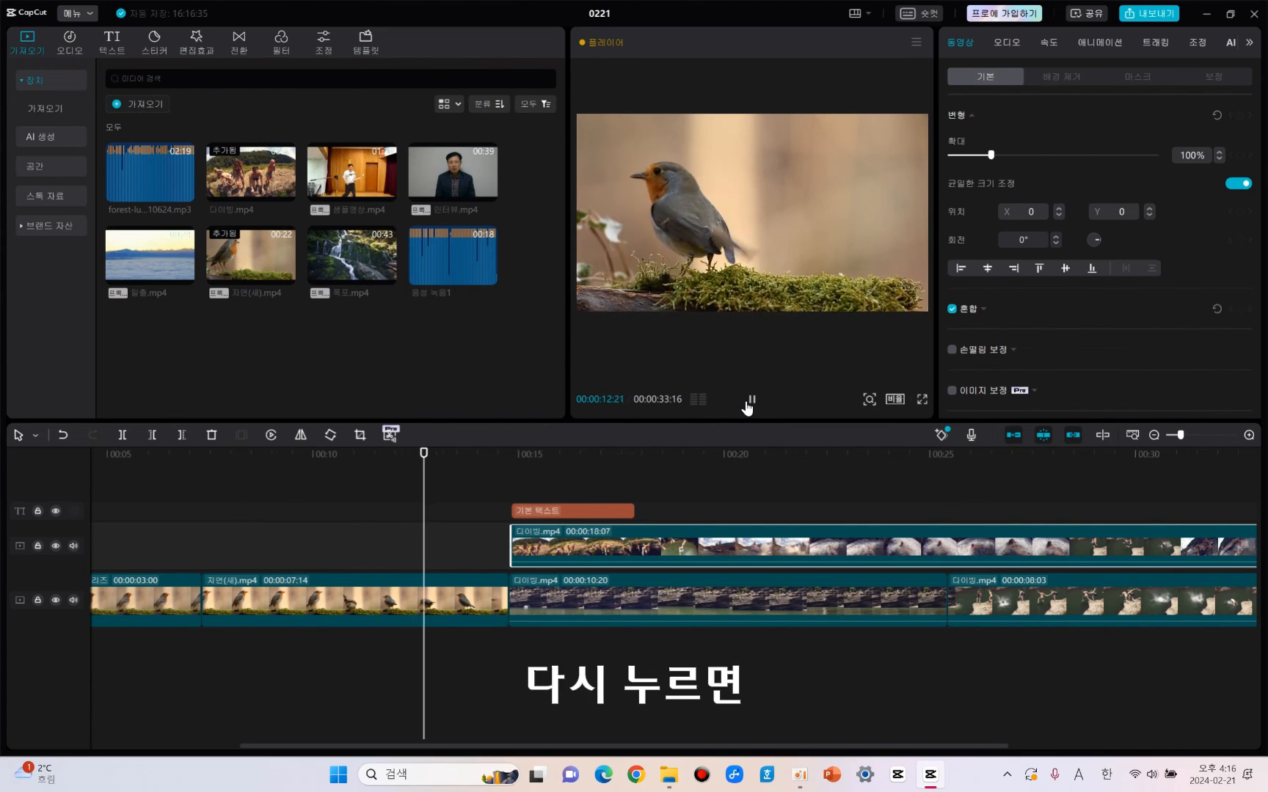
pyautogui.click(750, 402)
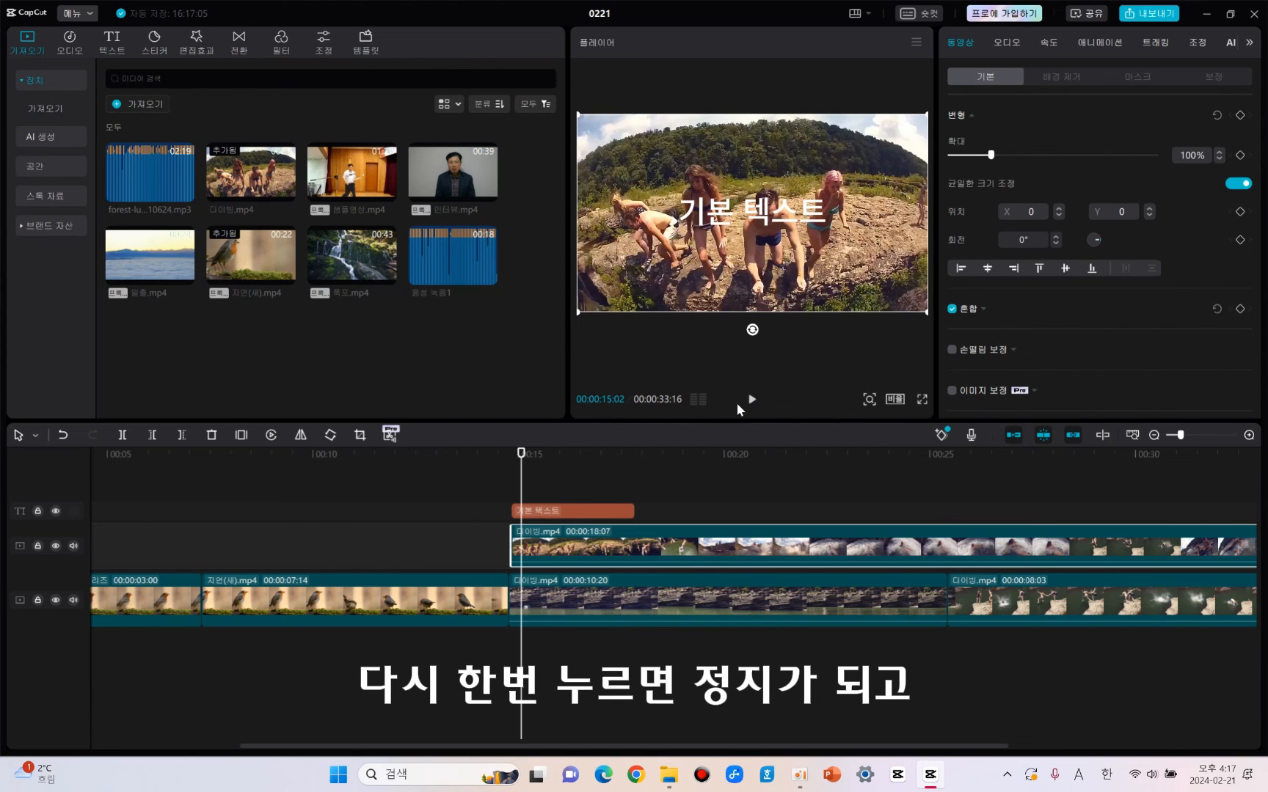
pyautogui.press('space')
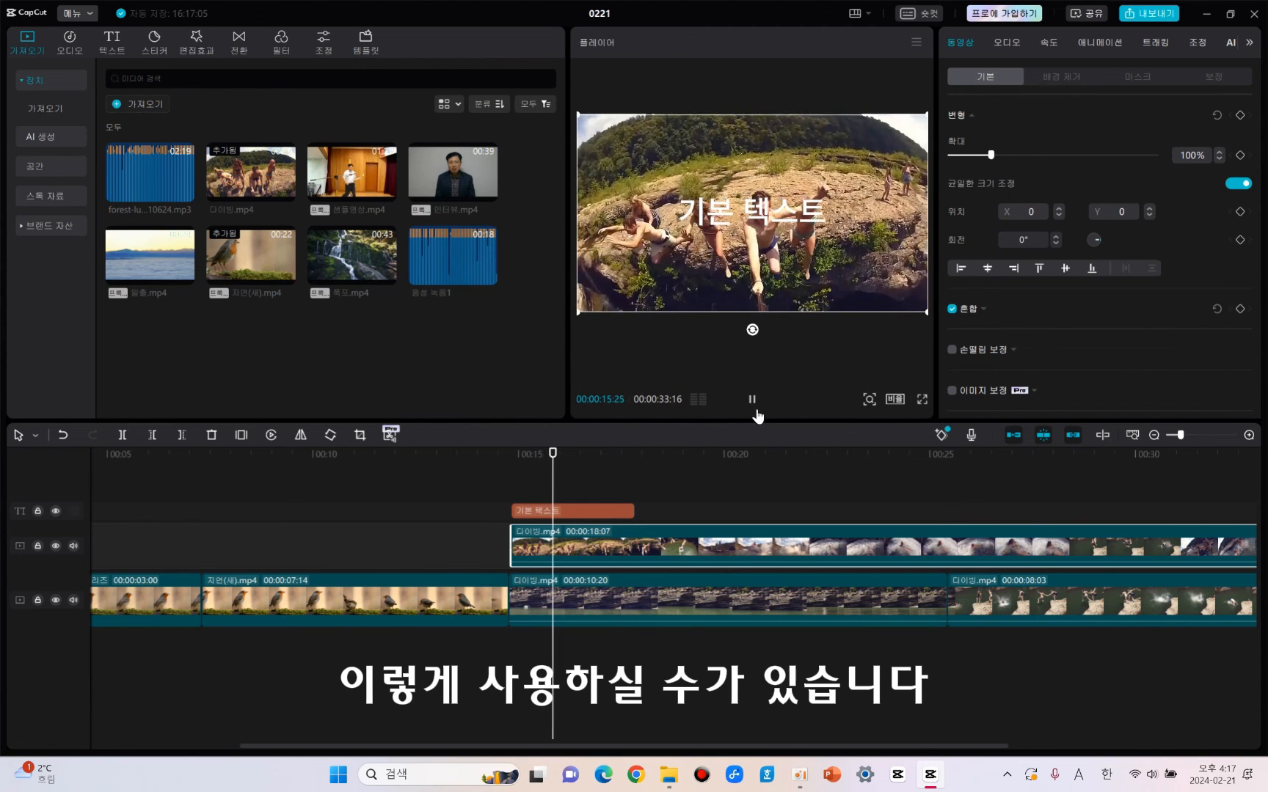
pyautogui.press('space')
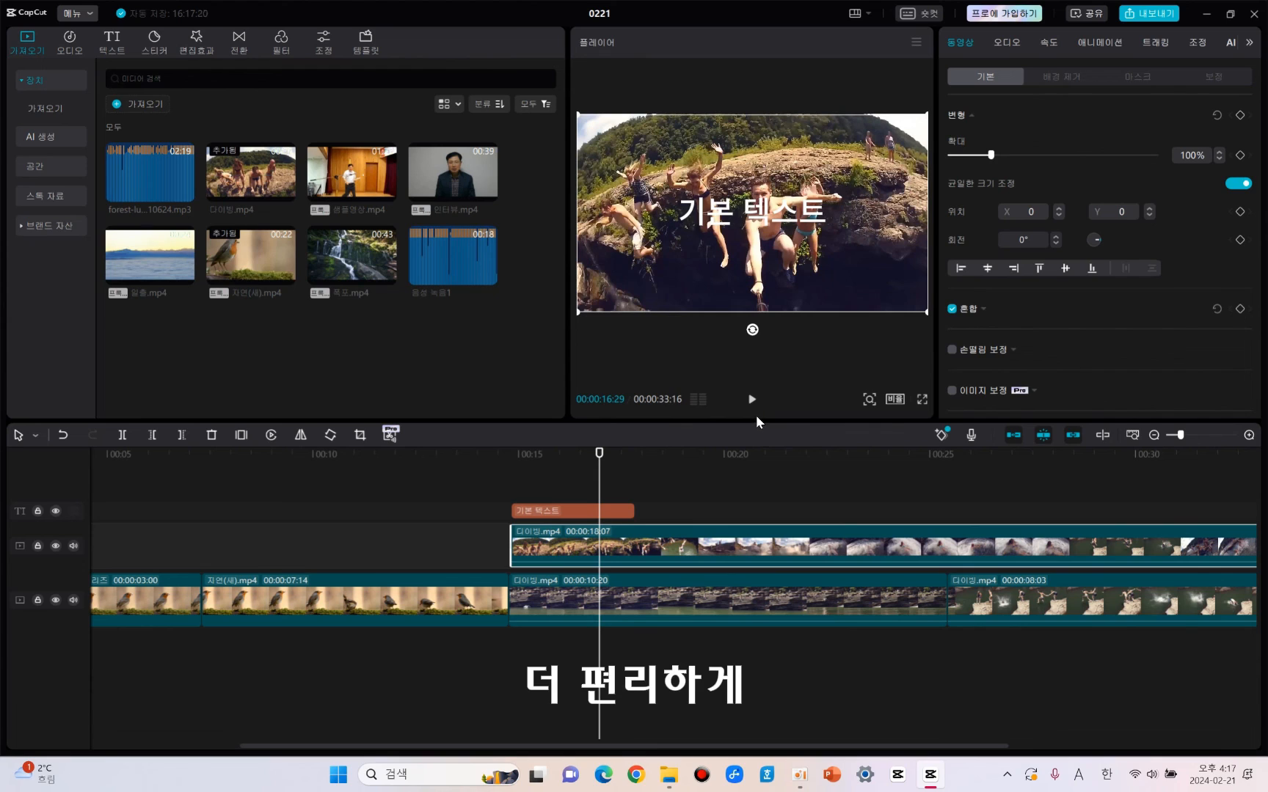
# Show the player's zoom control and enlarge the preview picture in several small increments.
pyautogui.click(870, 404)
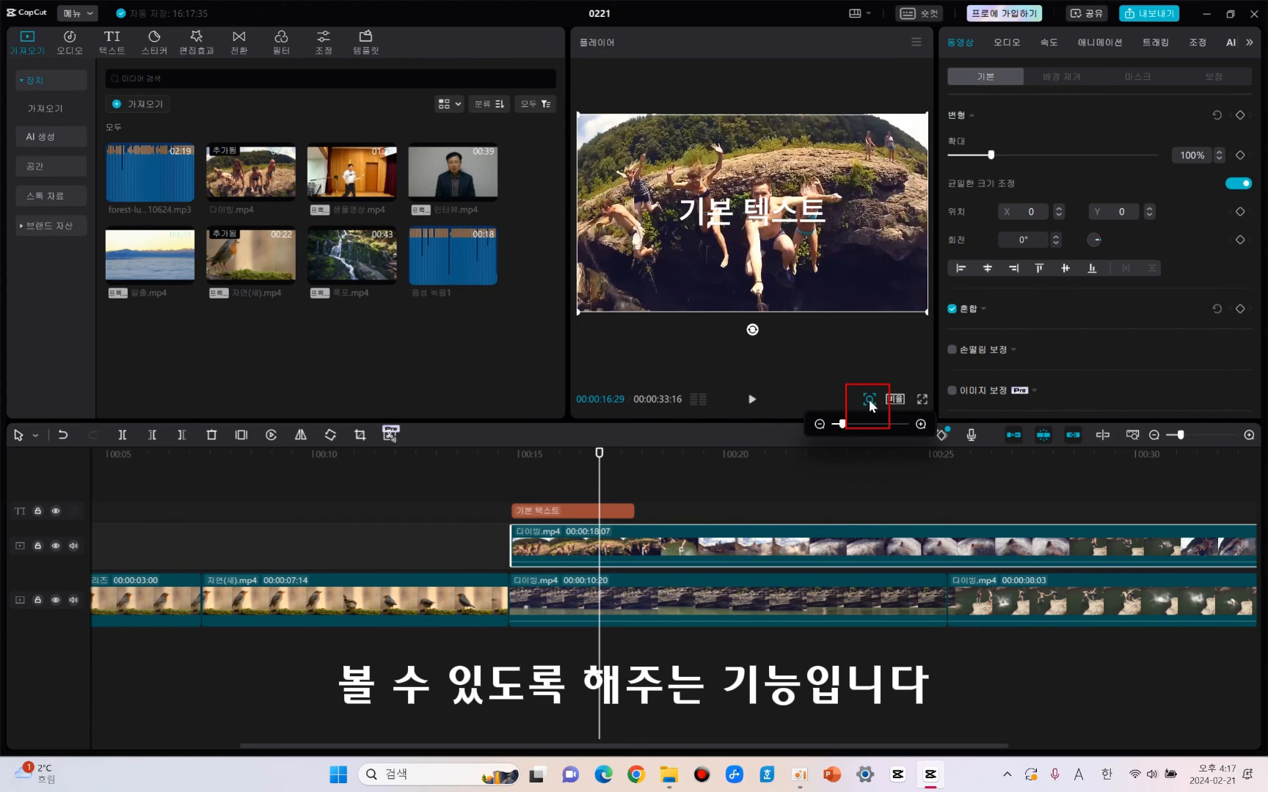
pyautogui.click(920, 423)
pyautogui.click(920, 423)
pyautogui.click(920, 423)
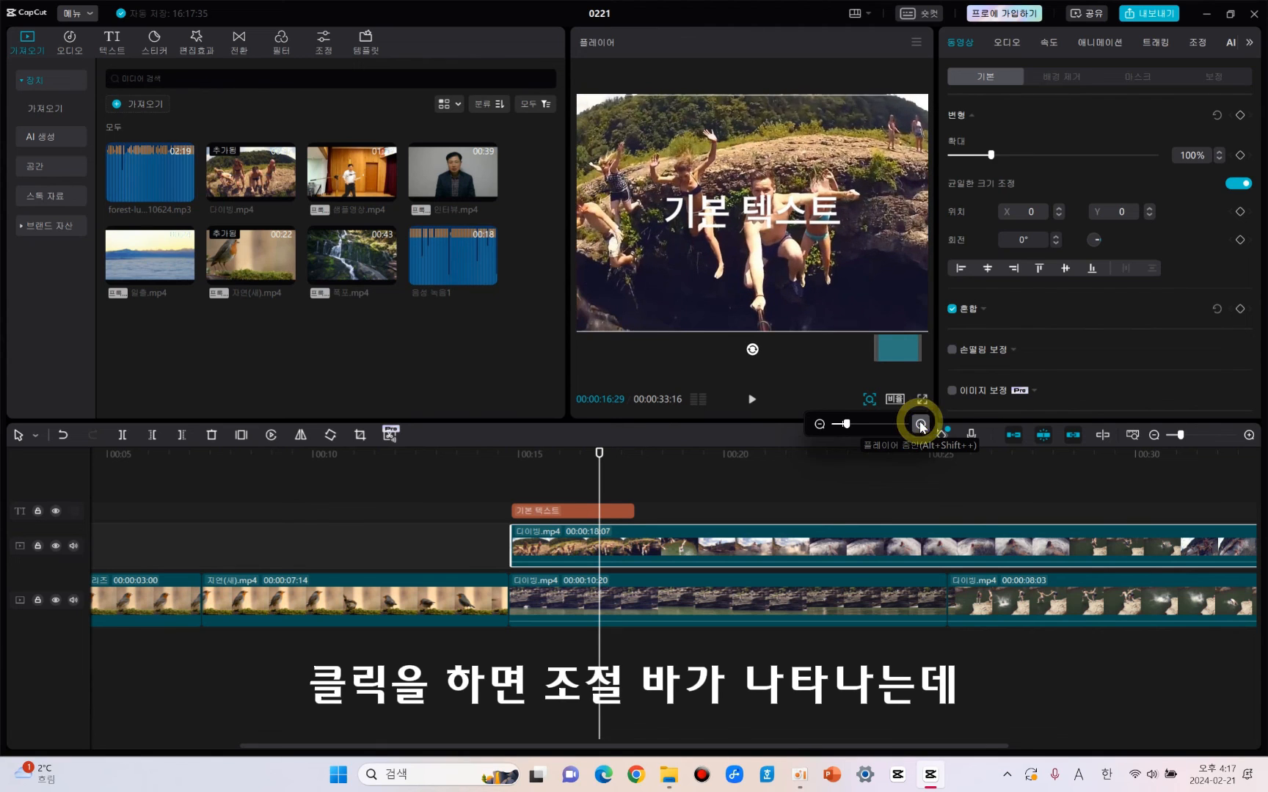
pyautogui.click(920, 423)
pyautogui.click(920, 423)
pyautogui.click(920, 423)
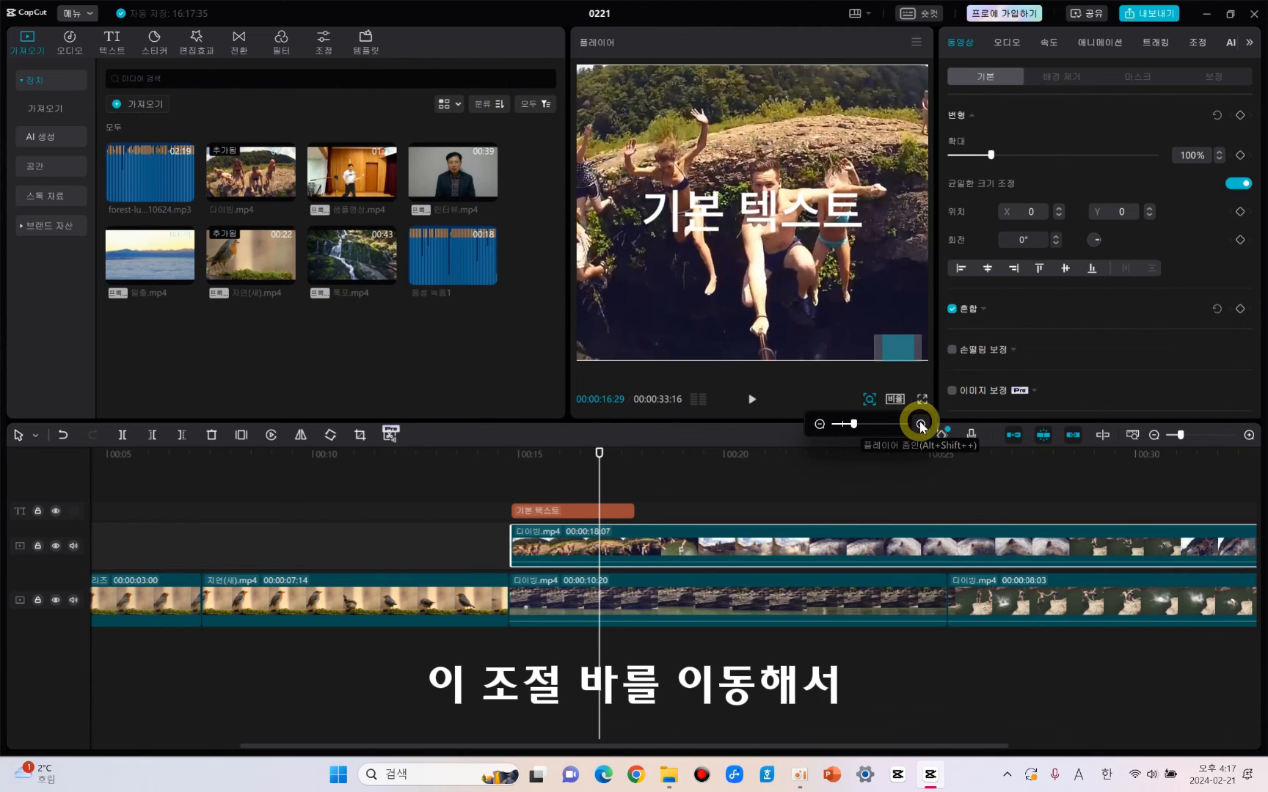
pyautogui.click(920, 423)
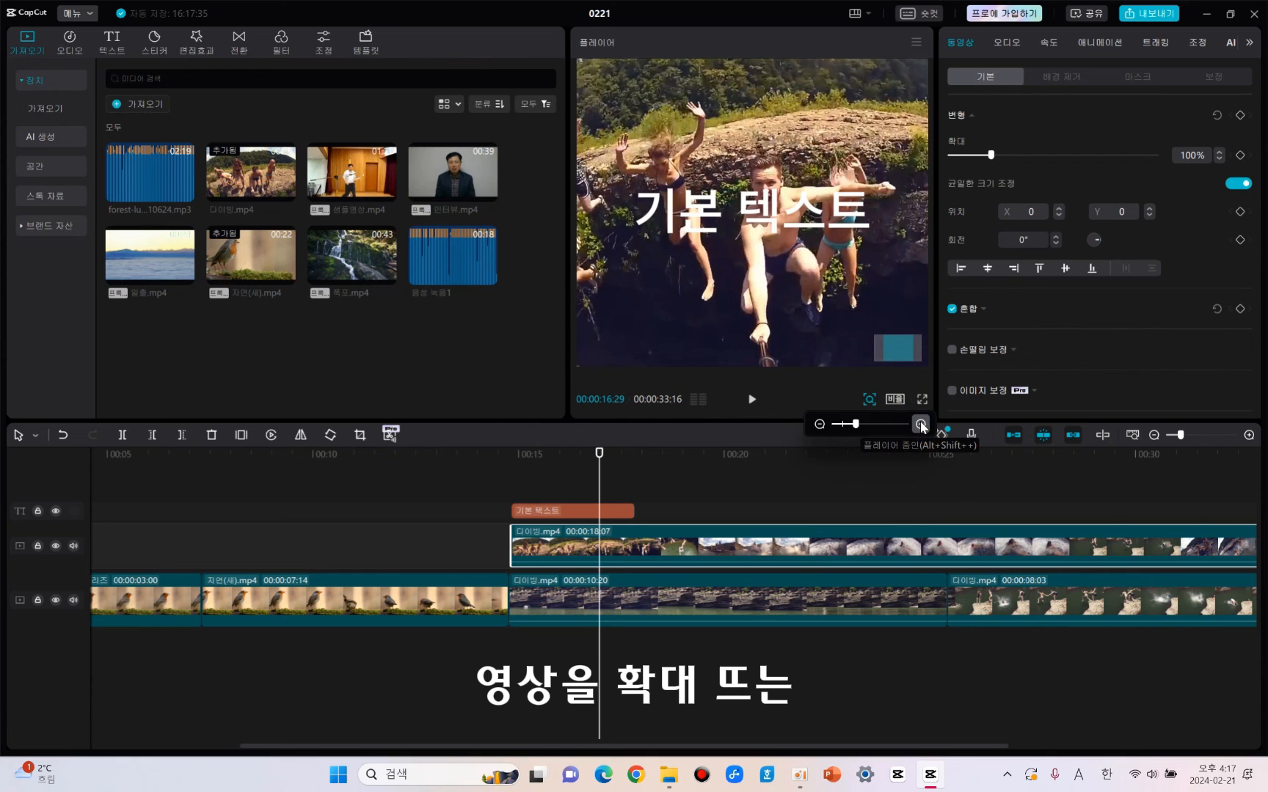
# Reduce the preview picture to slightly smaller than the player frame, and enlarge it again by a few increments.
pyautogui.click(819, 424)
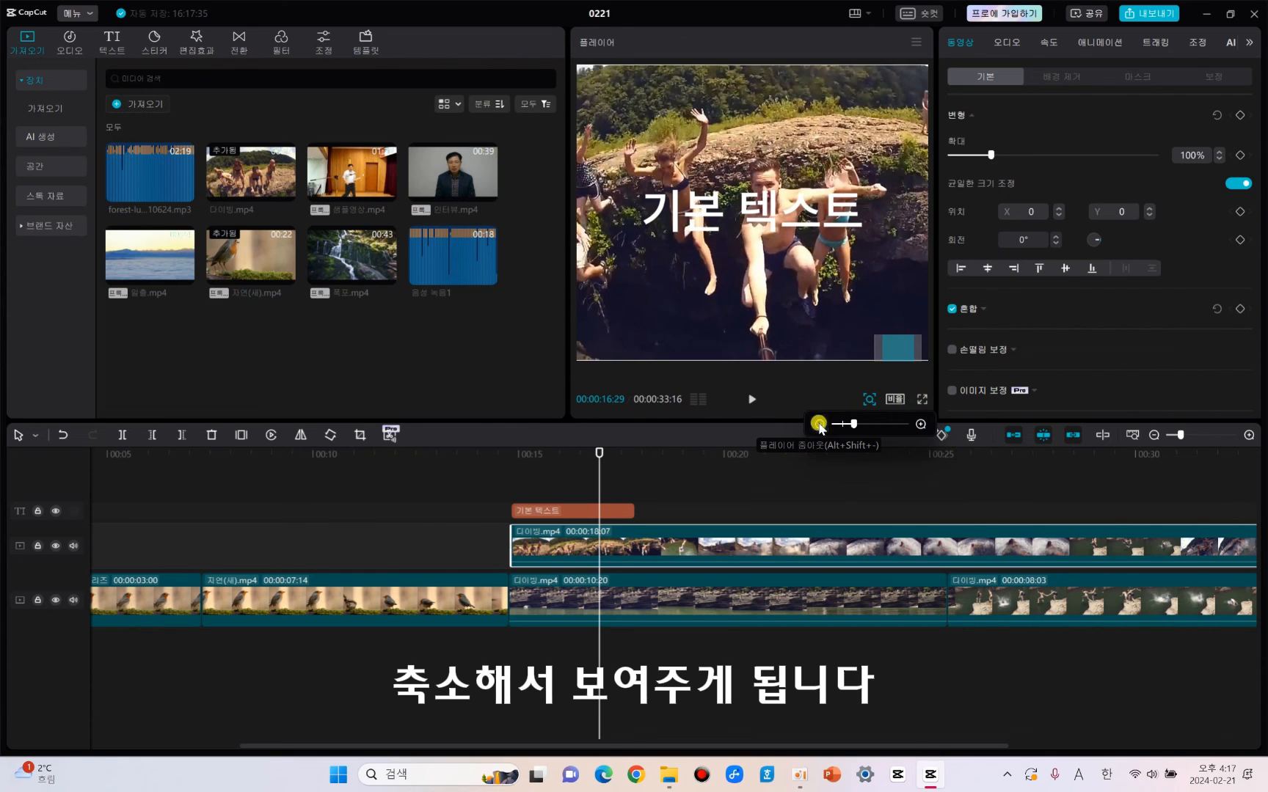
pyautogui.click(819, 424)
pyautogui.click(819, 424)
pyautogui.click(819, 424)
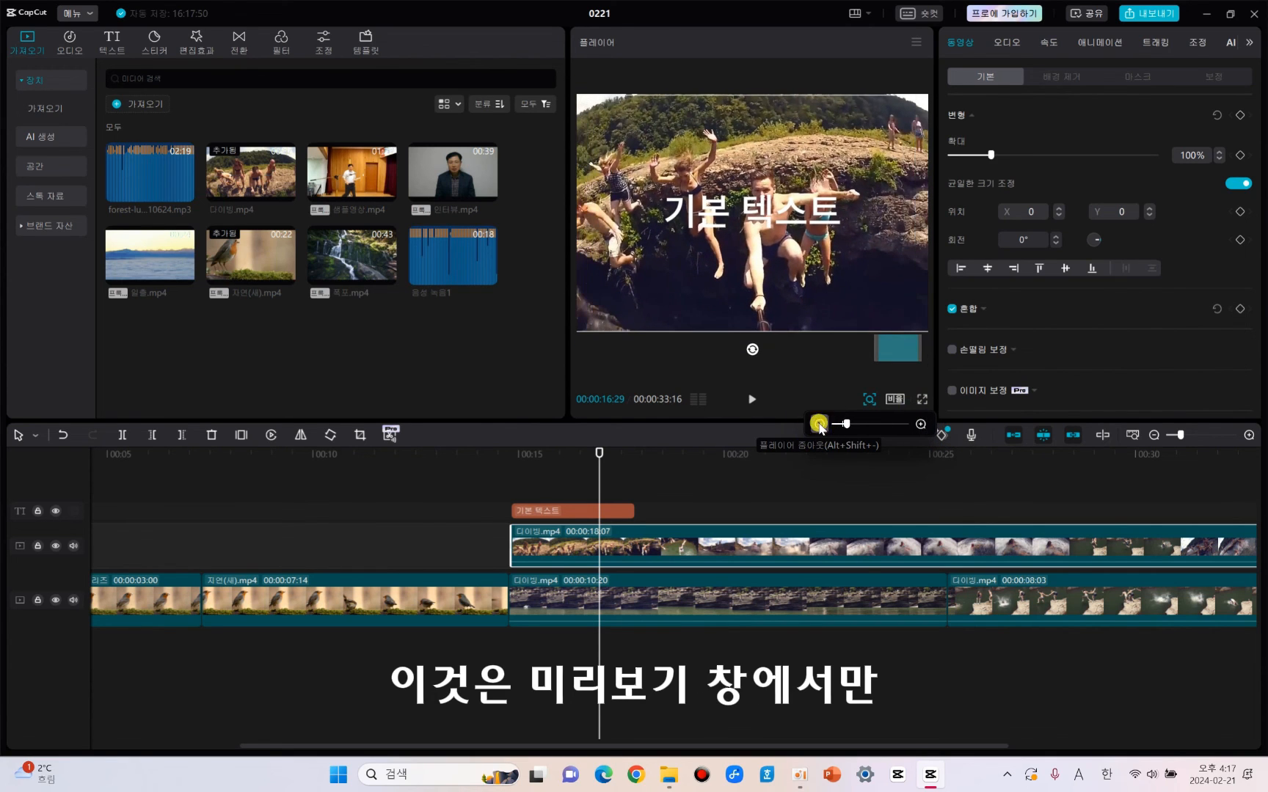
pyautogui.click(819, 425)
pyautogui.click(819, 424)
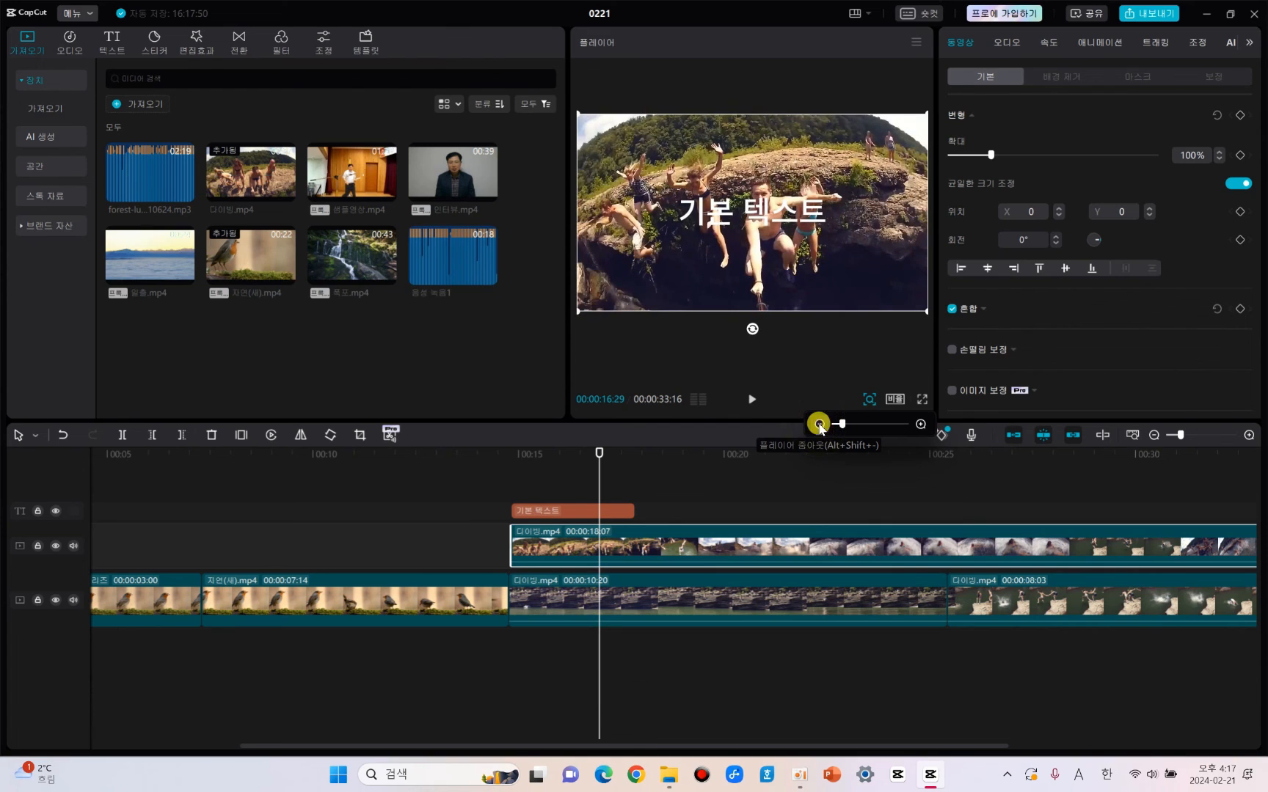
pyautogui.click(819, 425)
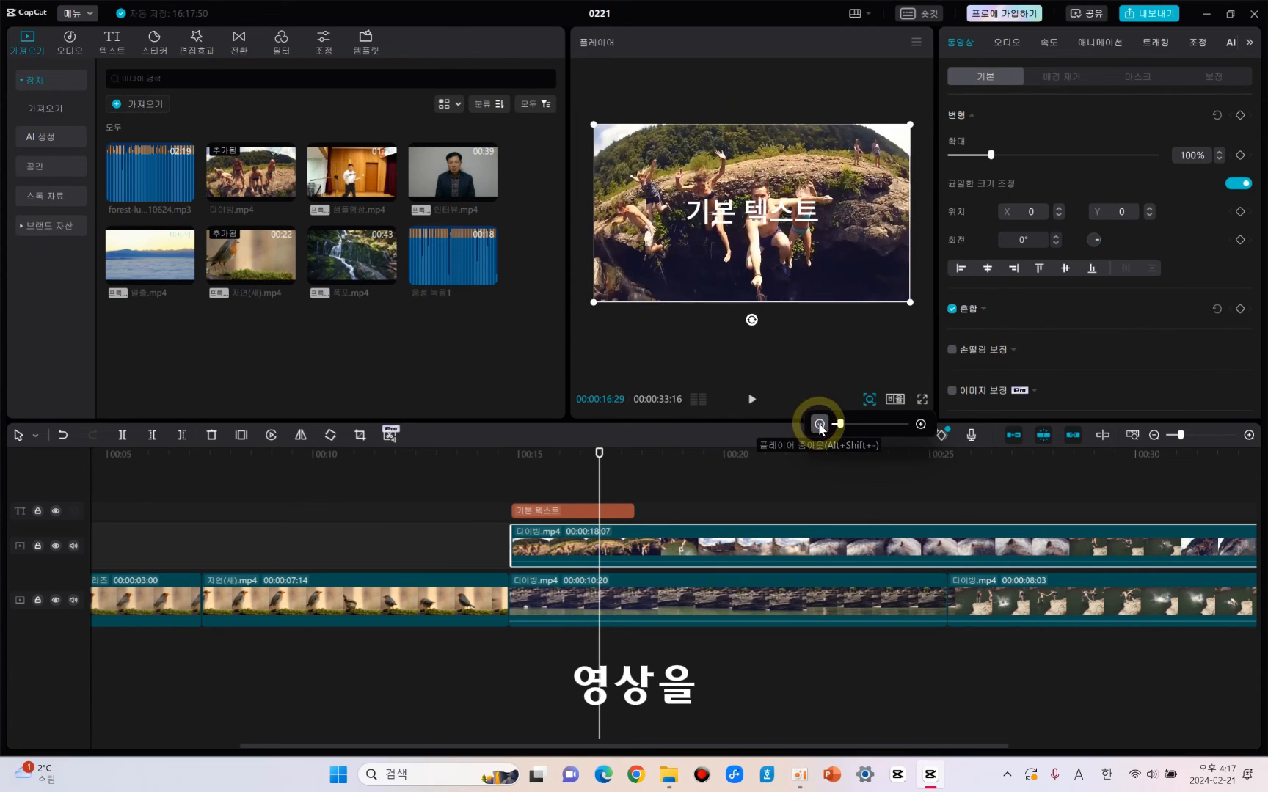
pyautogui.click(920, 424)
pyautogui.click(918, 424)
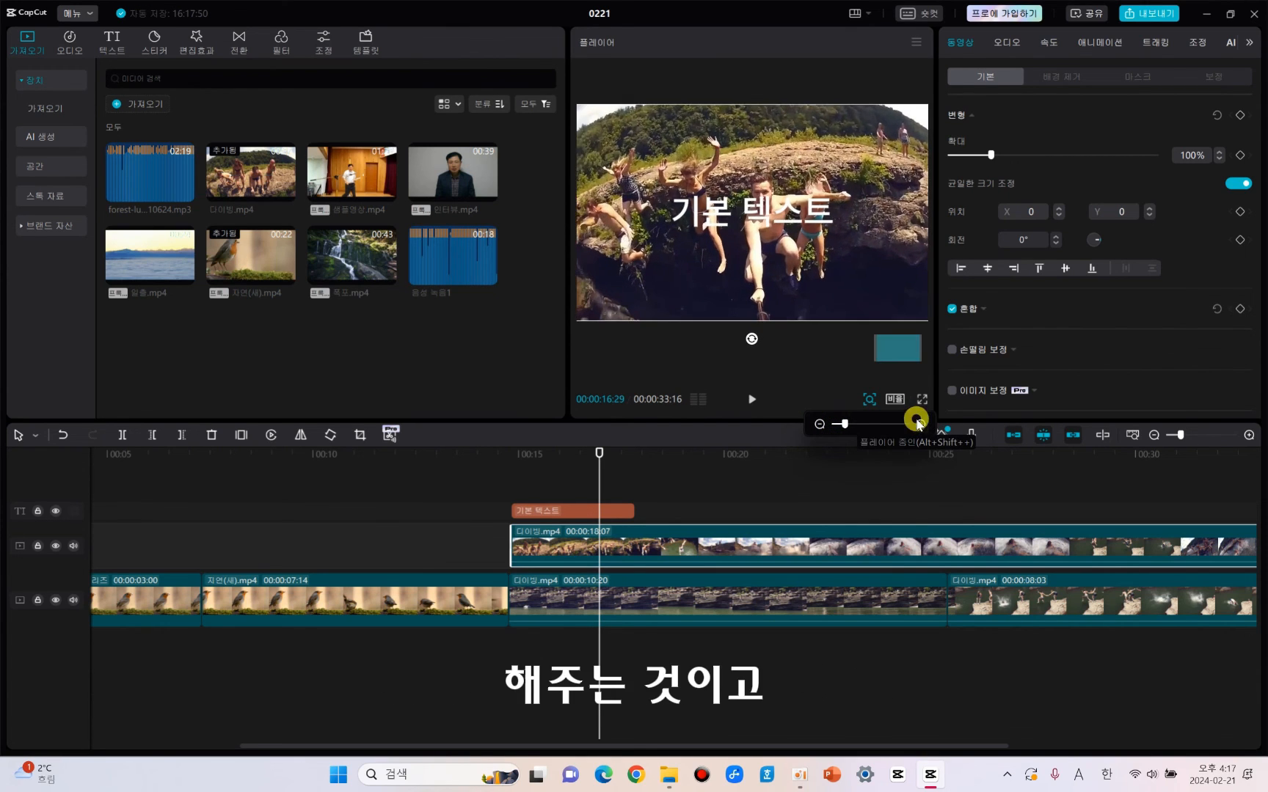
pyautogui.click(918, 424)
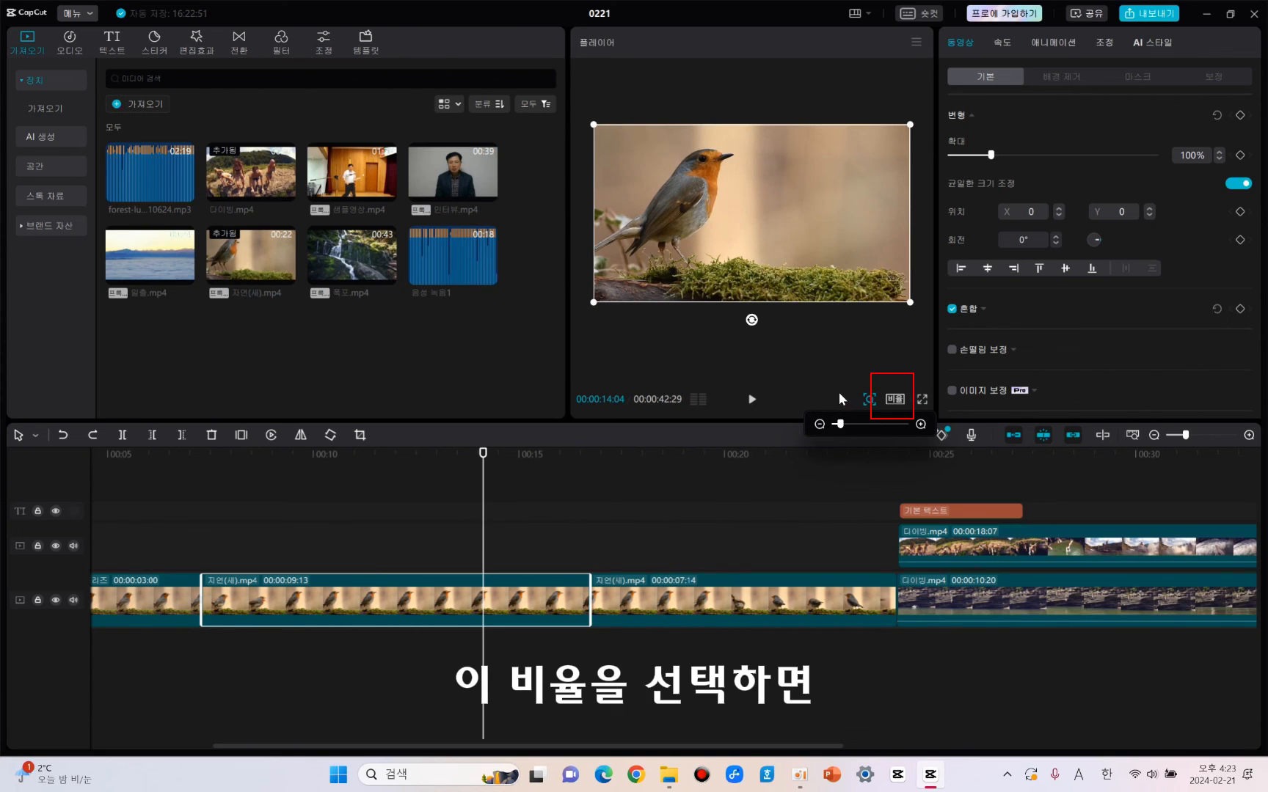
# Set the project's aspect ratio to 16:9.
pyautogui.click(894, 400)
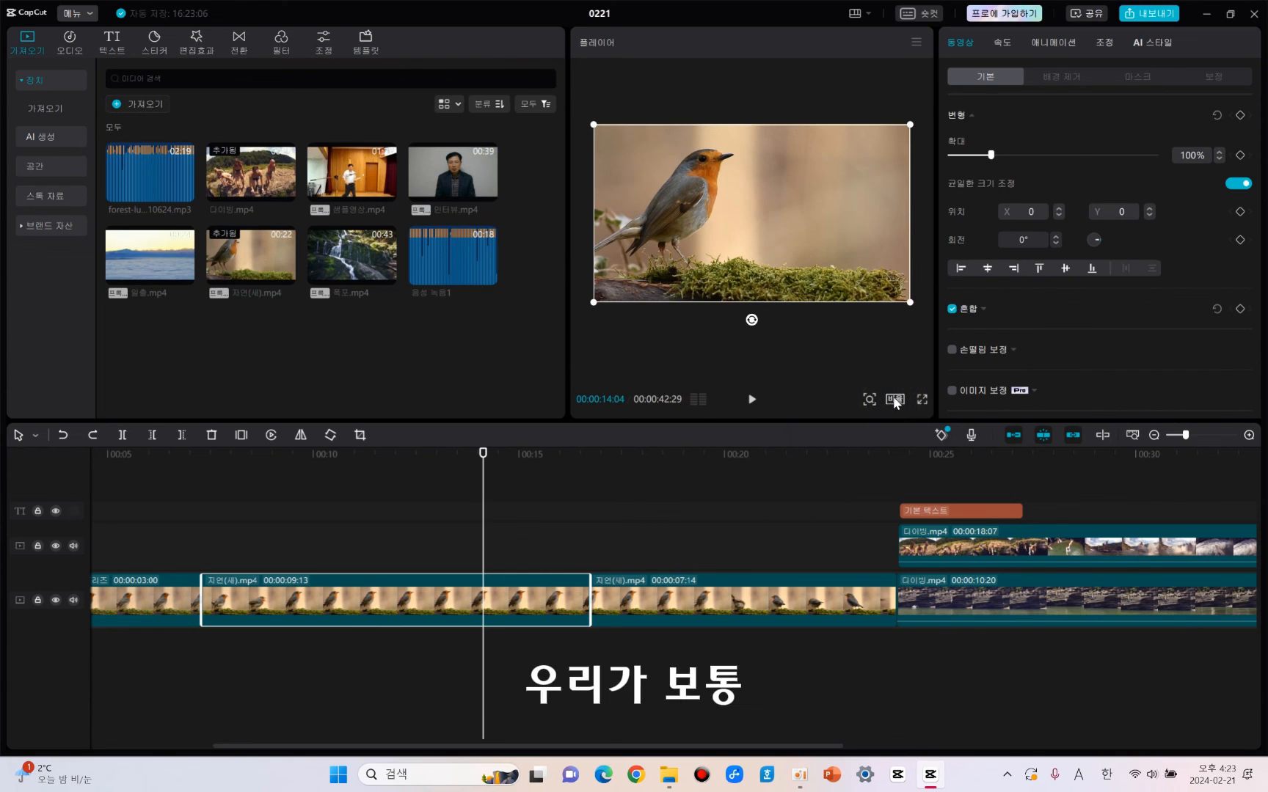
pyautogui.click(894, 399)
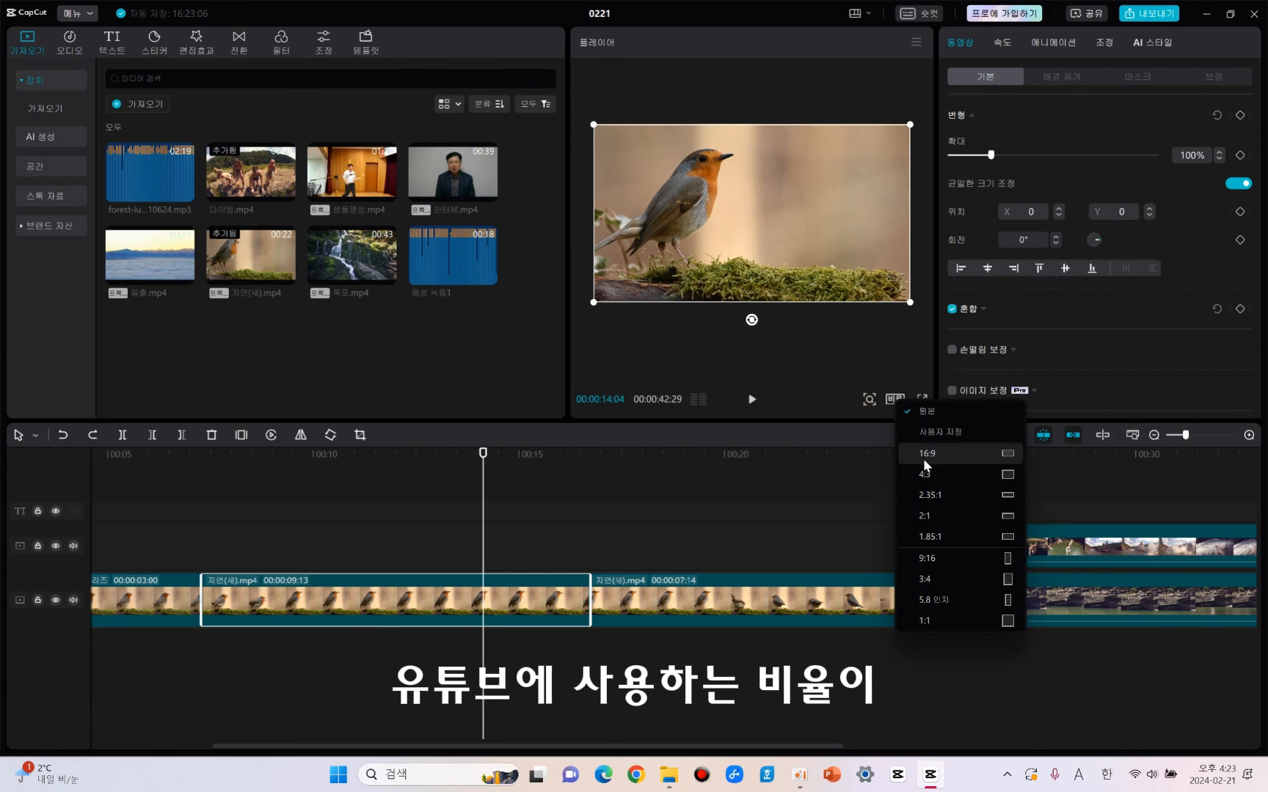
pyautogui.click(923, 456)
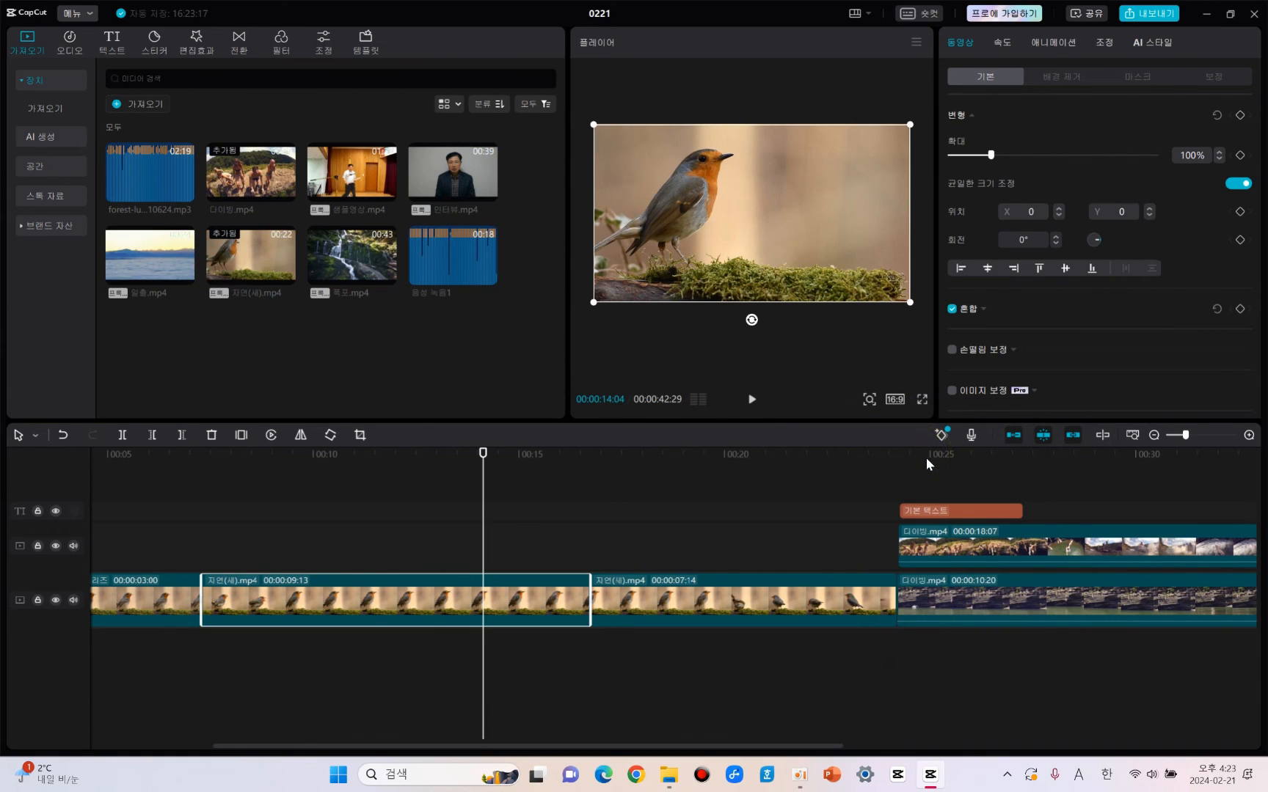
# Try the 4:3 and the vertical 9:16 aspect ratio on the project, and return it to 16:9.
pyautogui.click(897, 399)
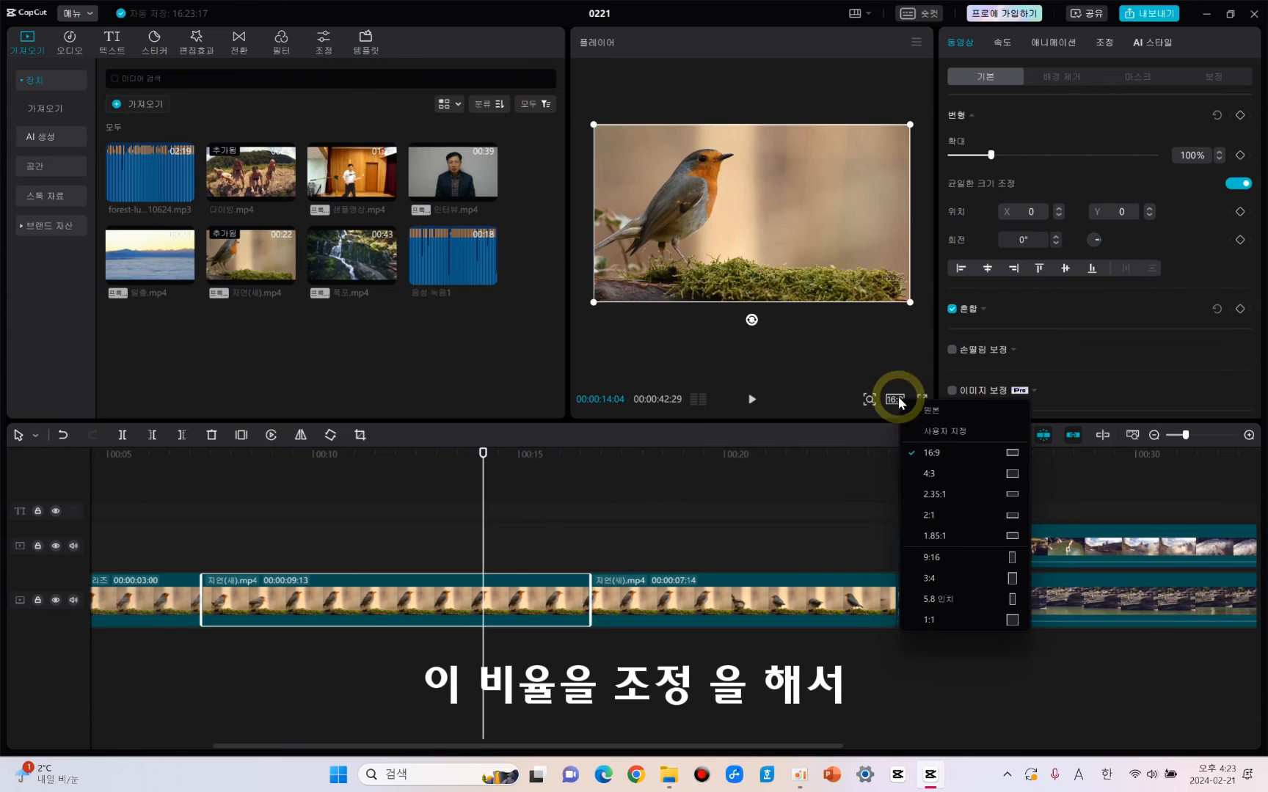
pyautogui.click(932, 474)
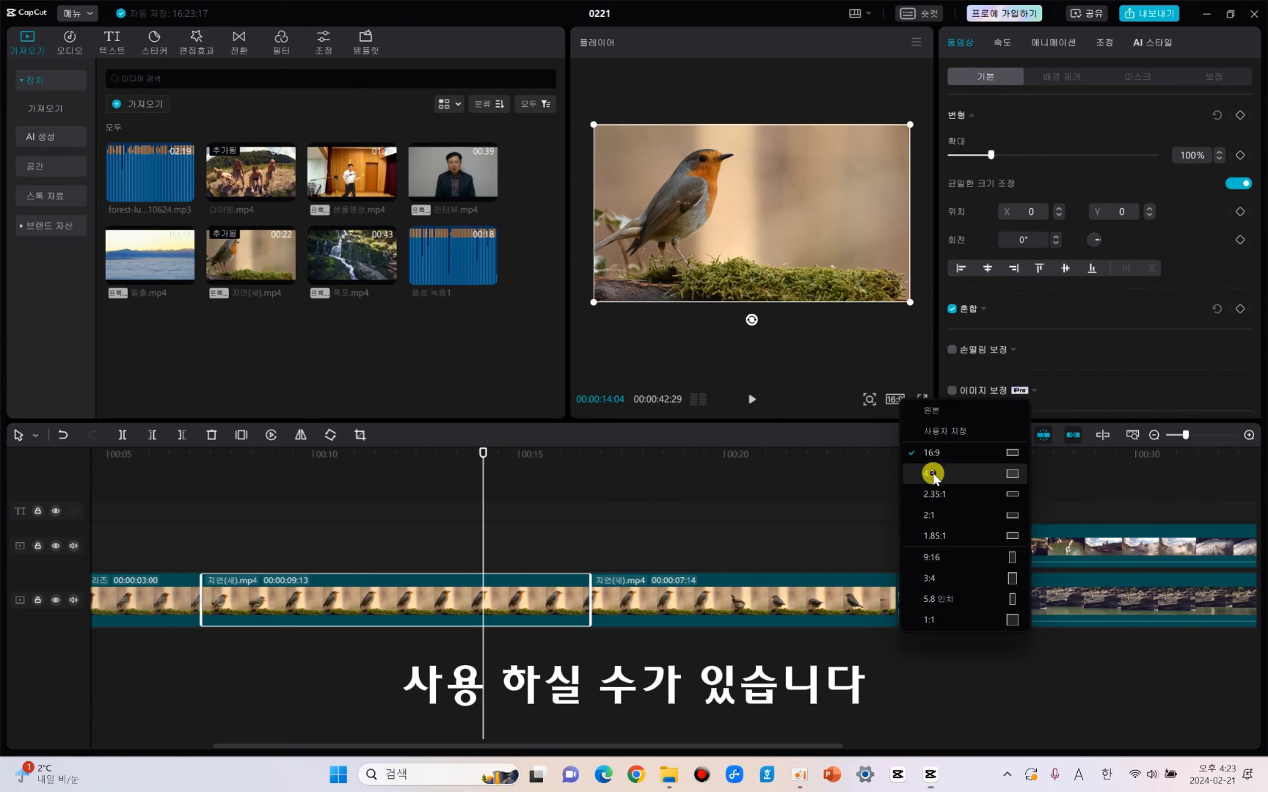
pyautogui.click(897, 401)
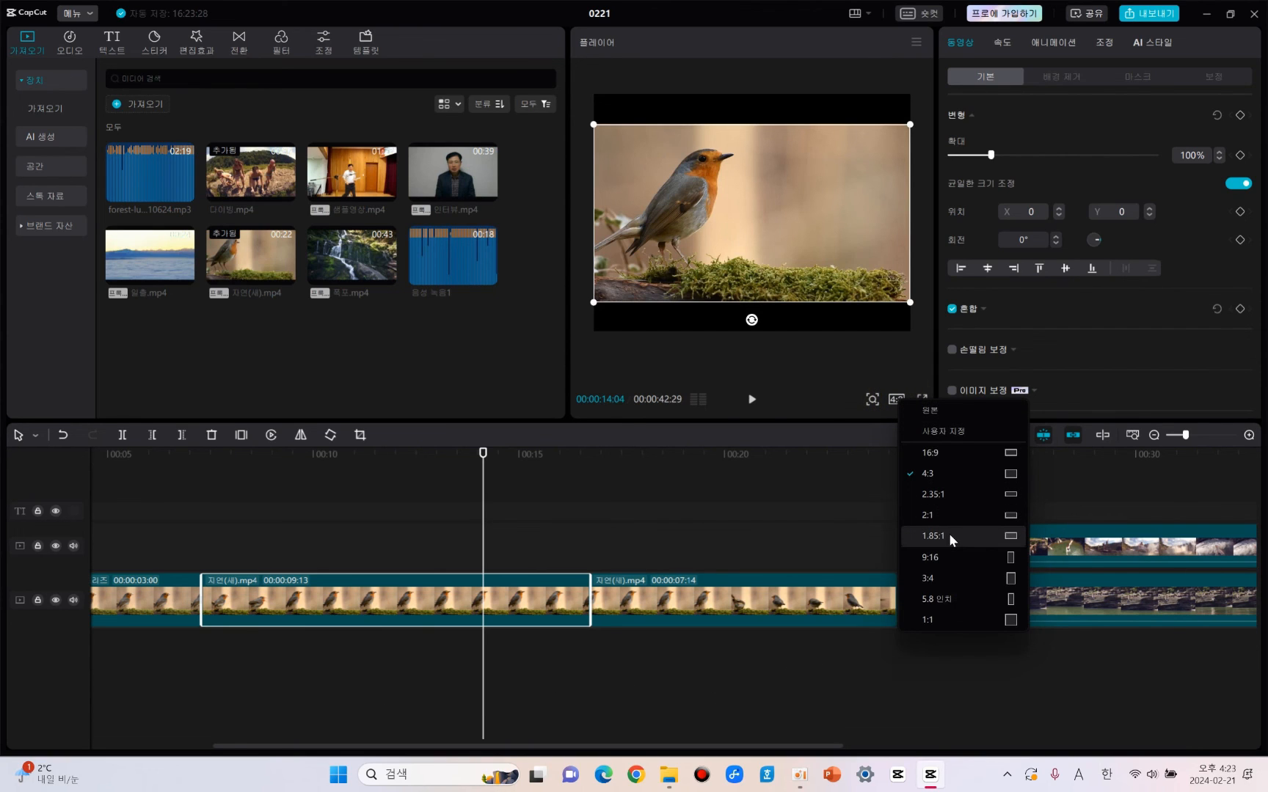
pyautogui.click(947, 557)
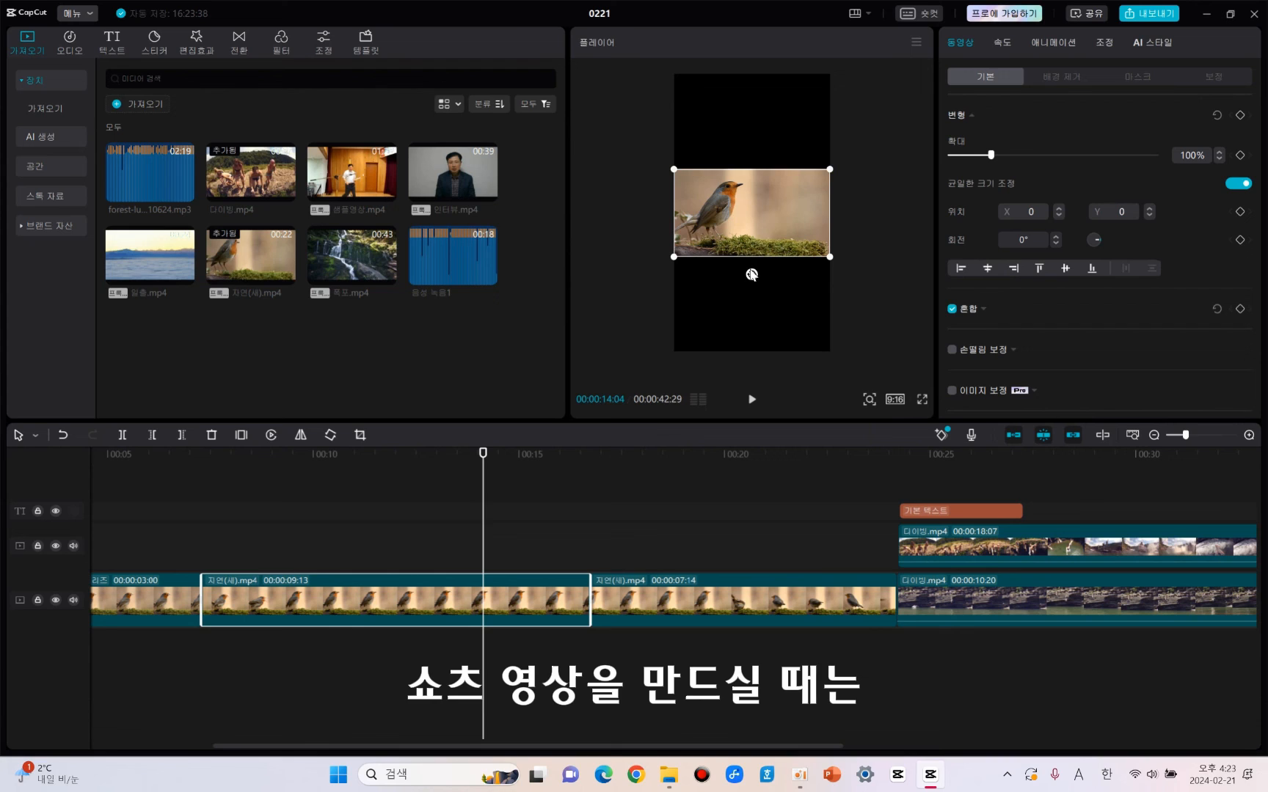
pyautogui.click(897, 402)
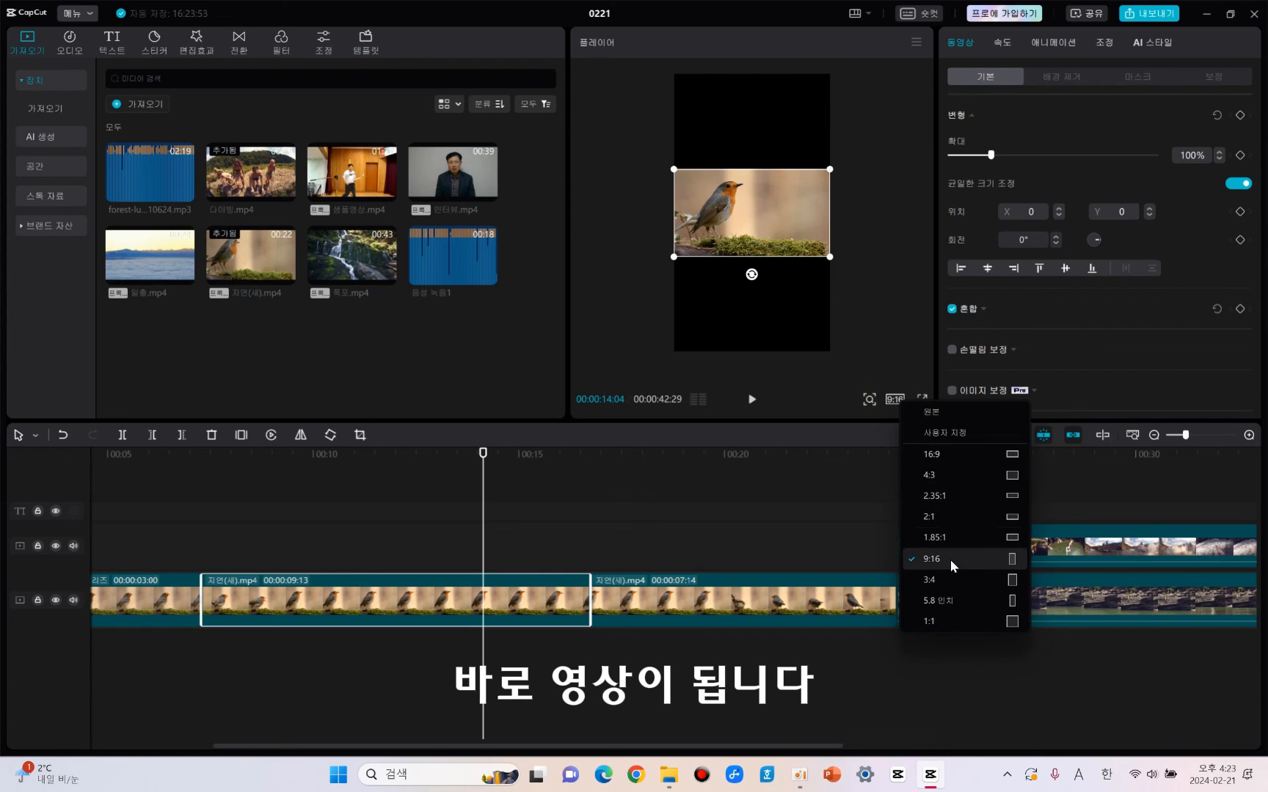
pyautogui.click(943, 454)
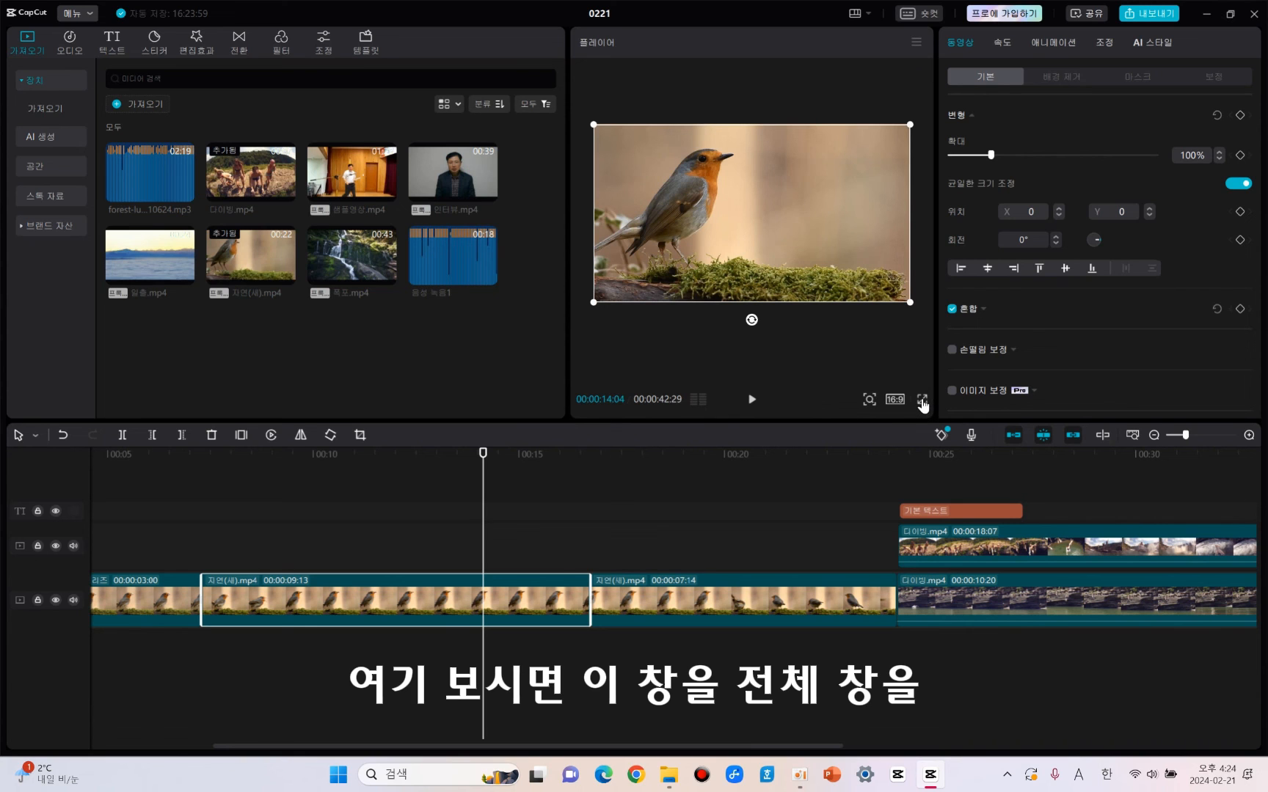
# Show the bird clip preview in full screen and return to the editing window.
pyautogui.click(921, 400)
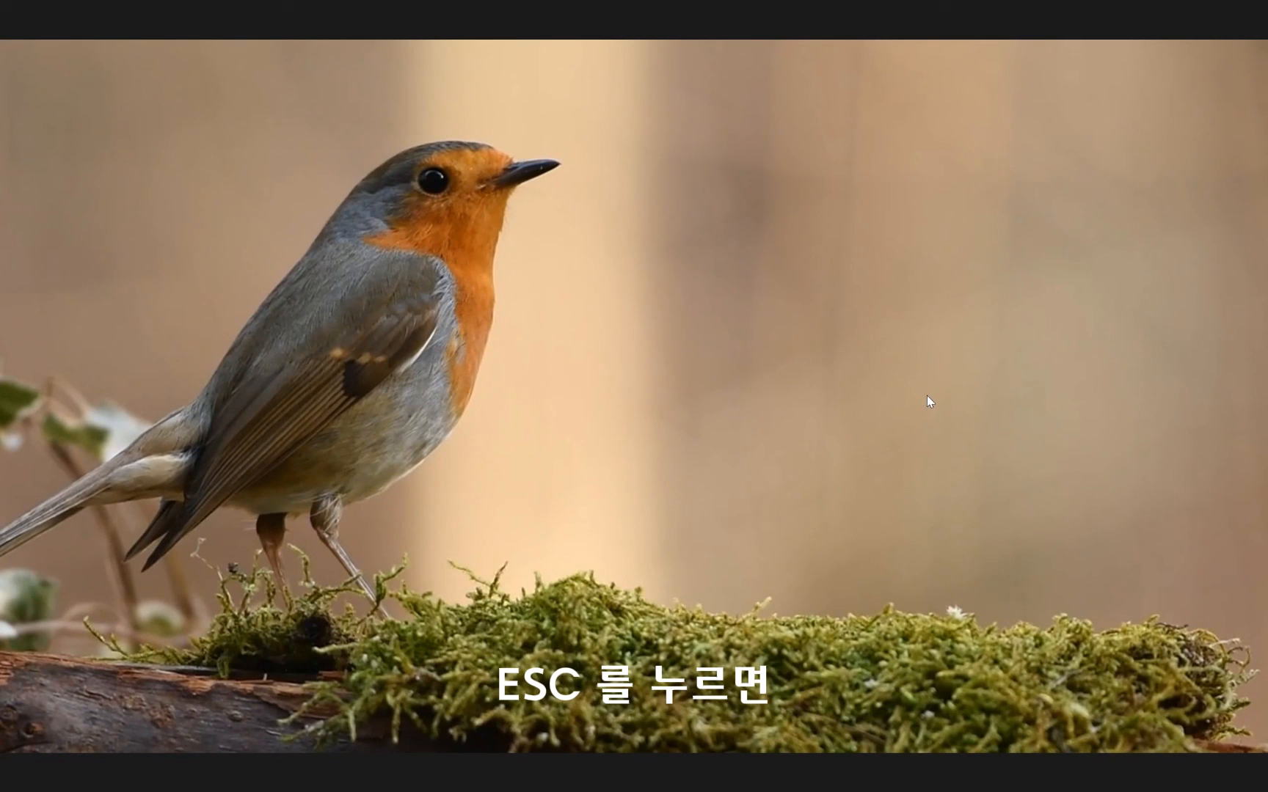
pyautogui.press('Escape')
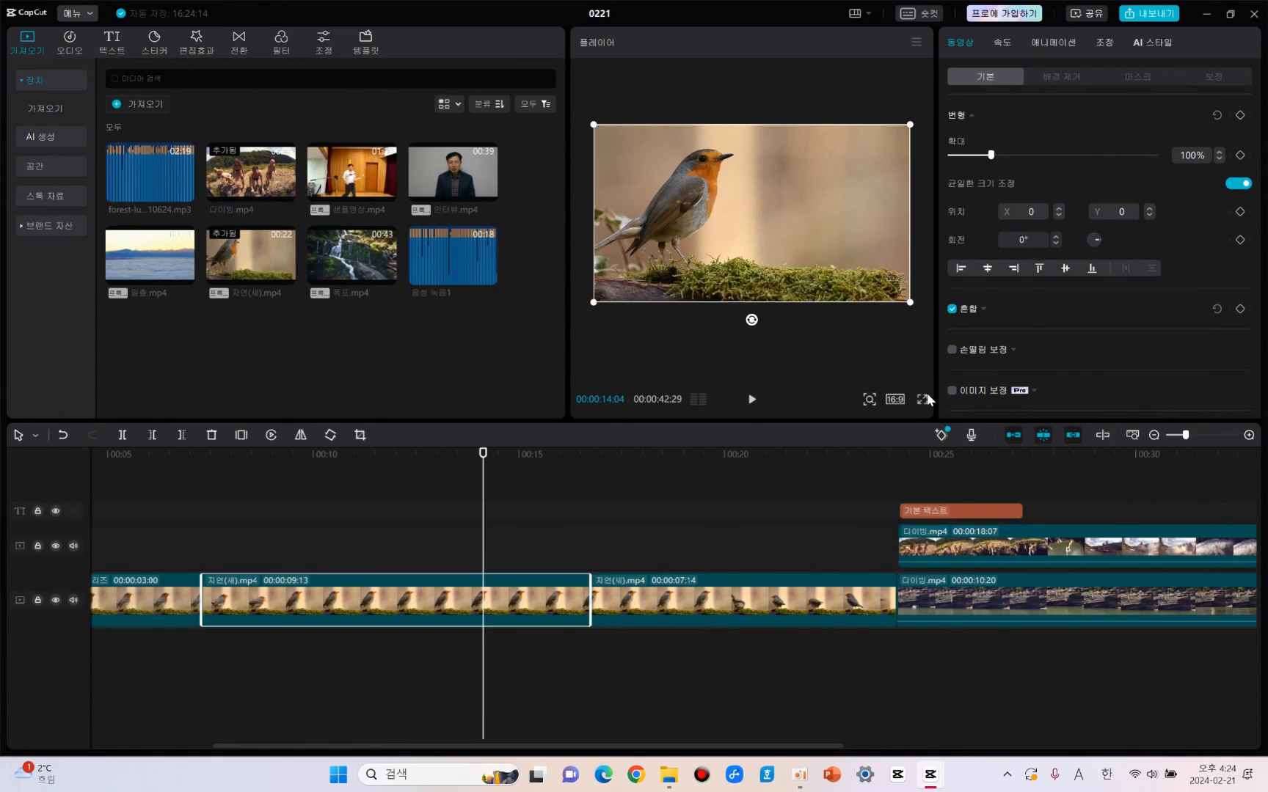